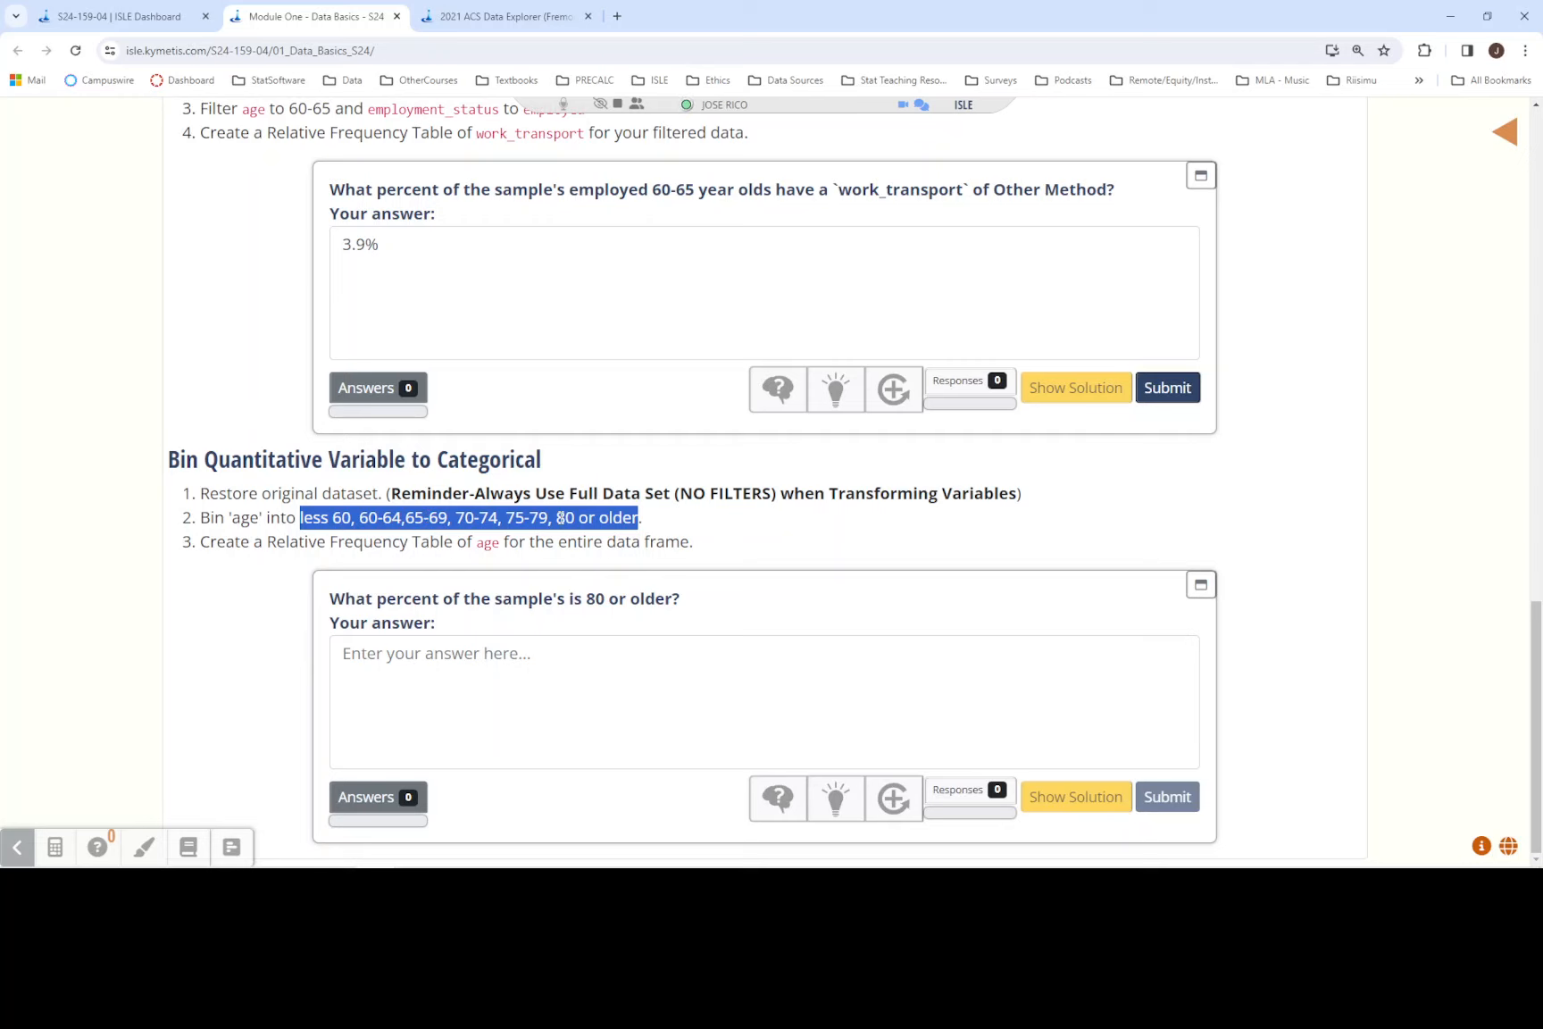
# - Switch to the 2021 ACS Data Explorer and restore the original unfiltered dataset
pyautogui.click(541, 18)
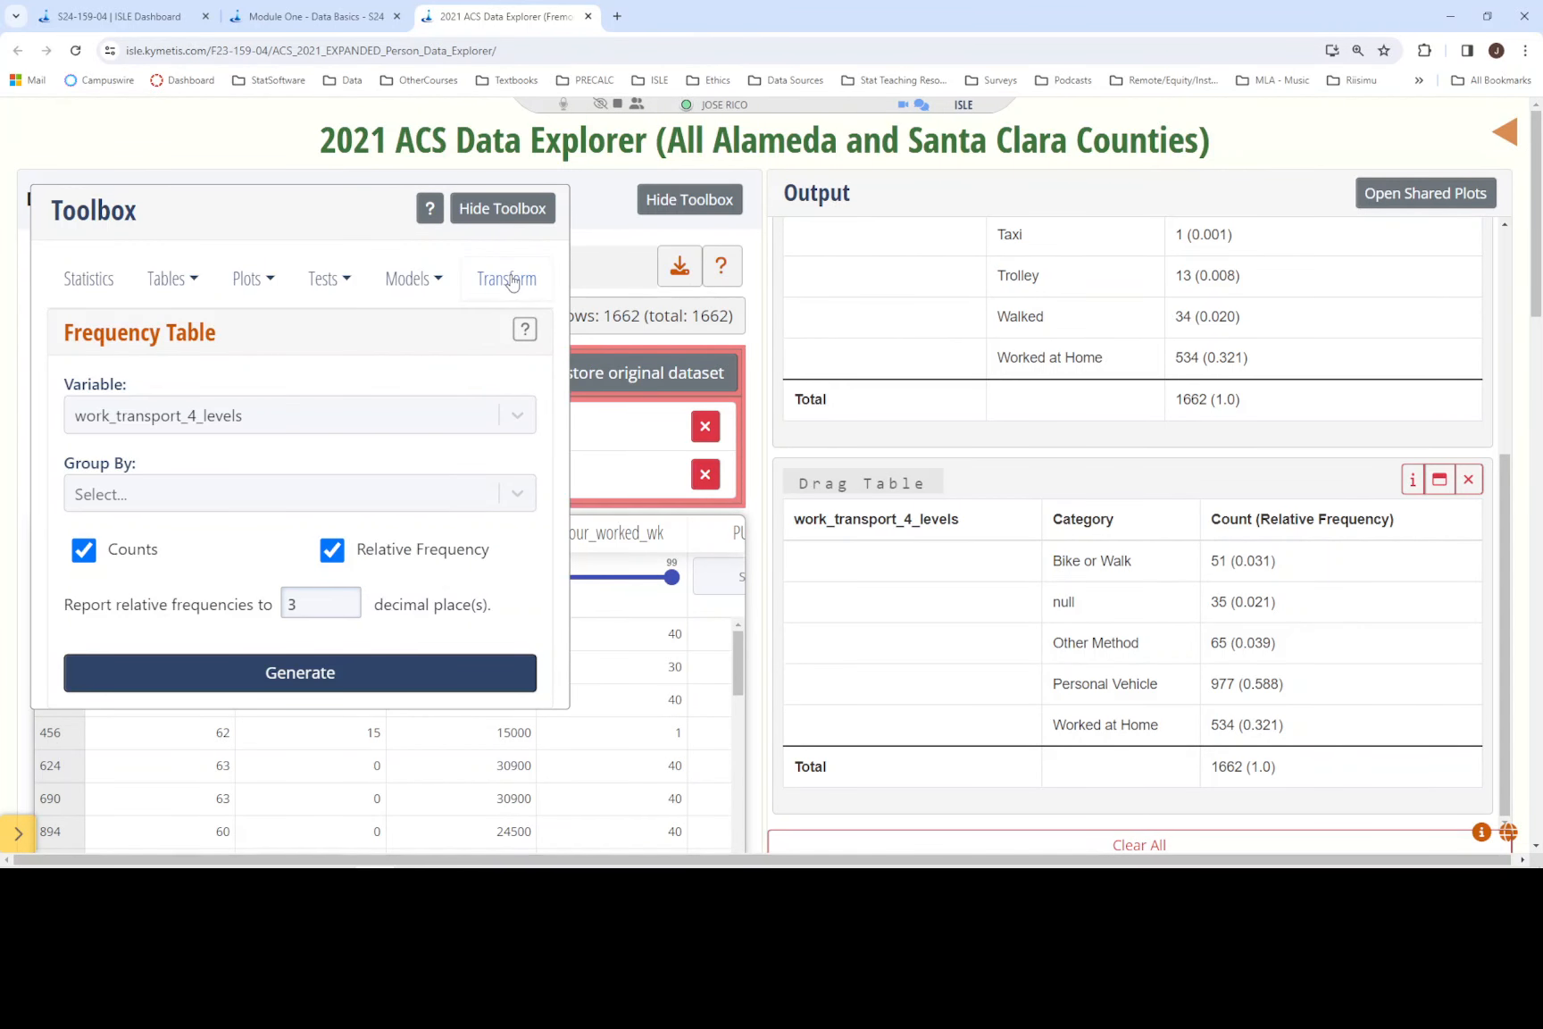
pyautogui.click(503, 214)
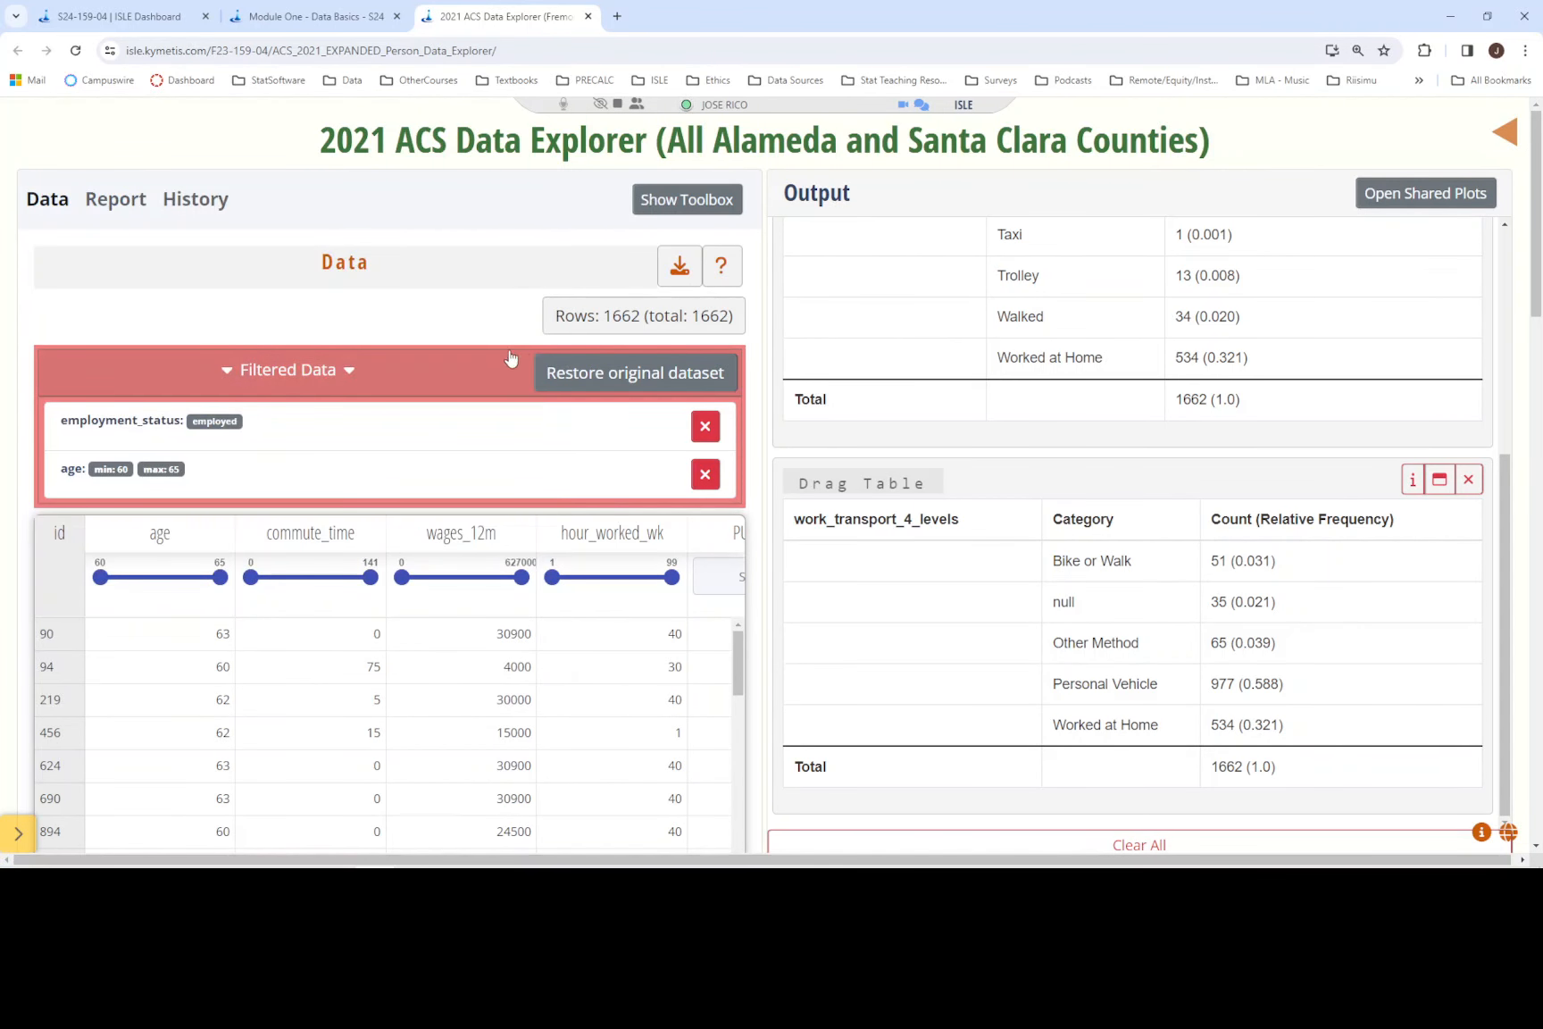
pyautogui.click(614, 372)
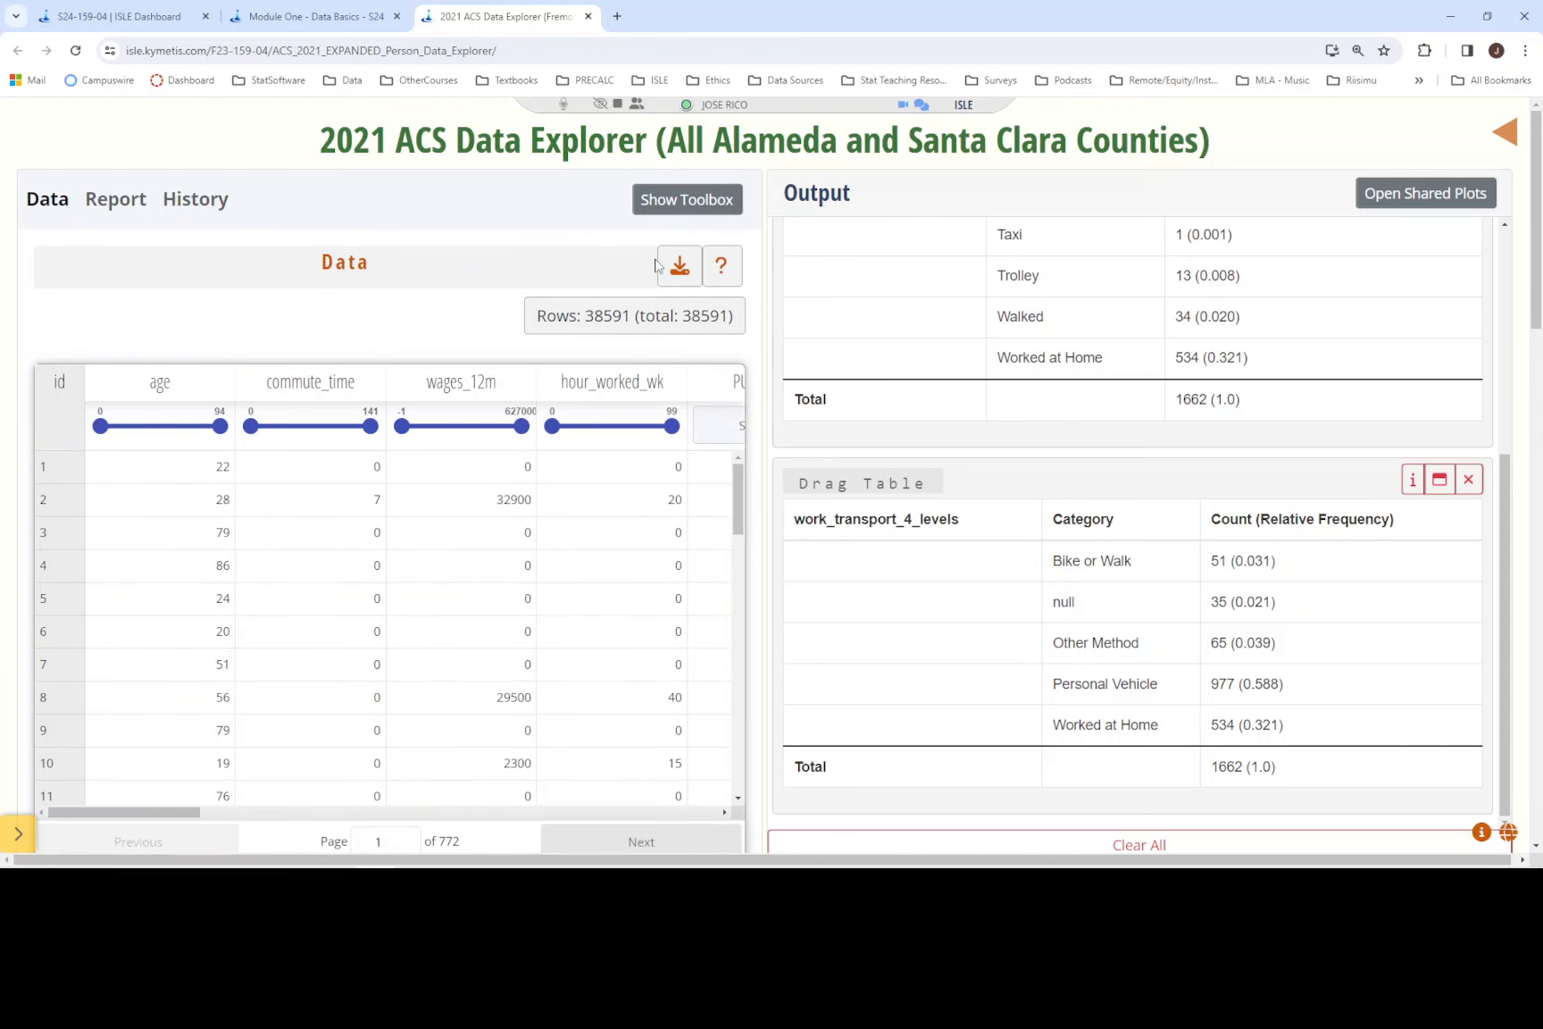
# - Start binning a quantitative variable into categories, with age as the variable to bin
pyautogui.click(692, 200)
pyautogui.click(507, 279)
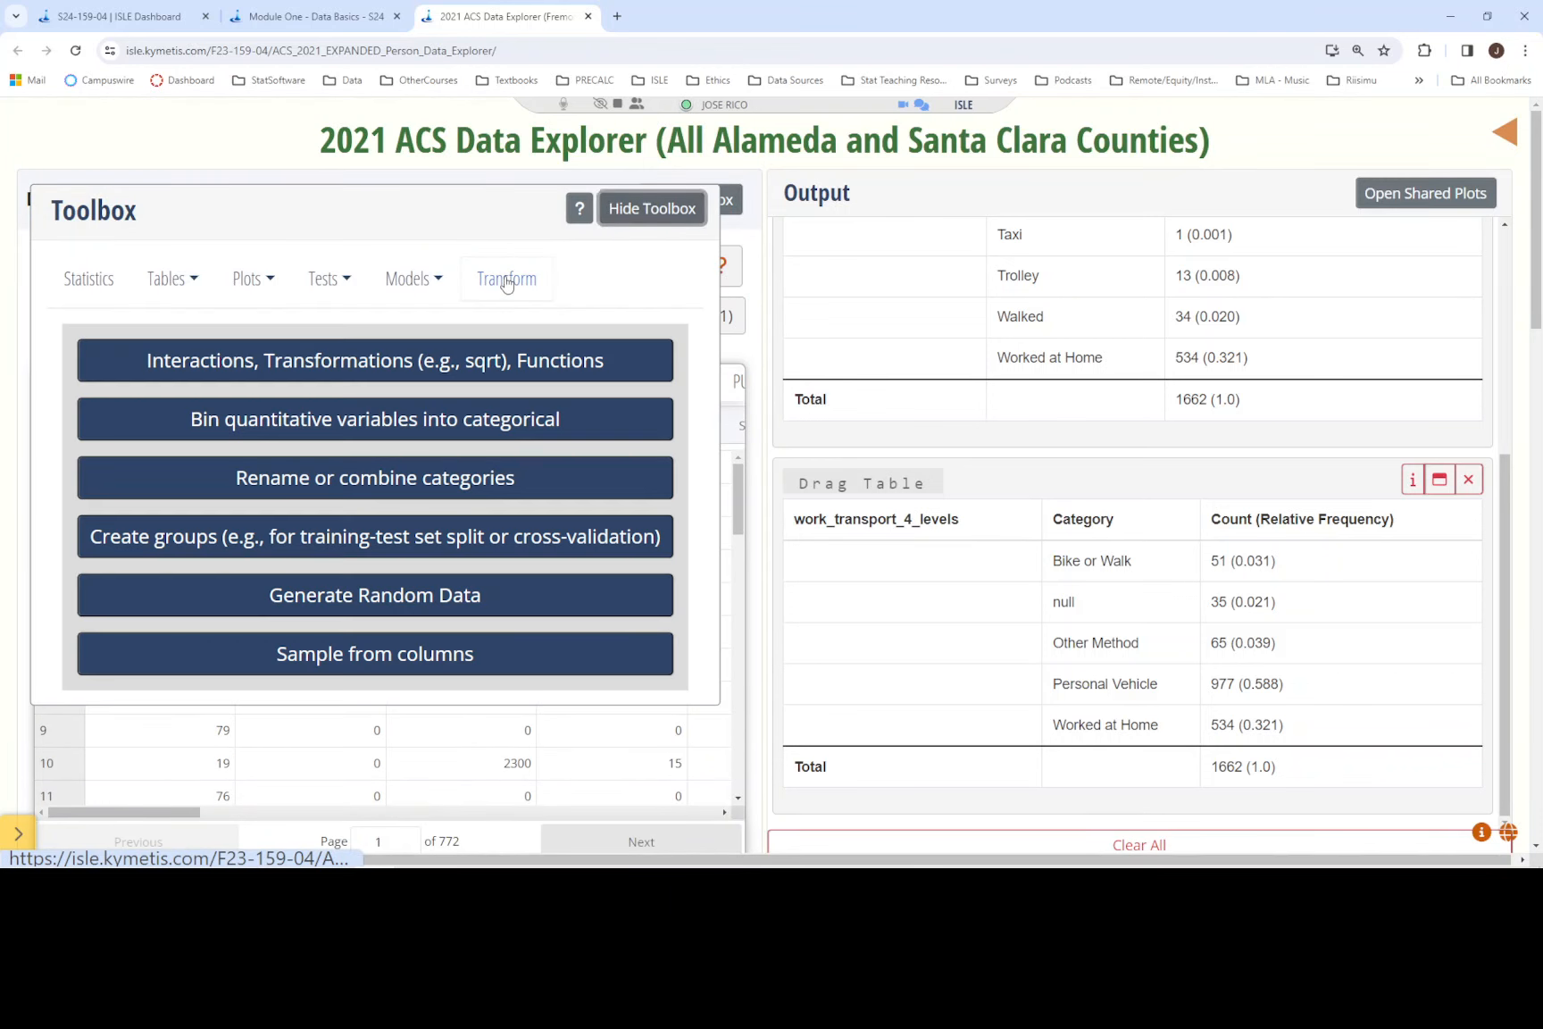
pyautogui.click(430, 419)
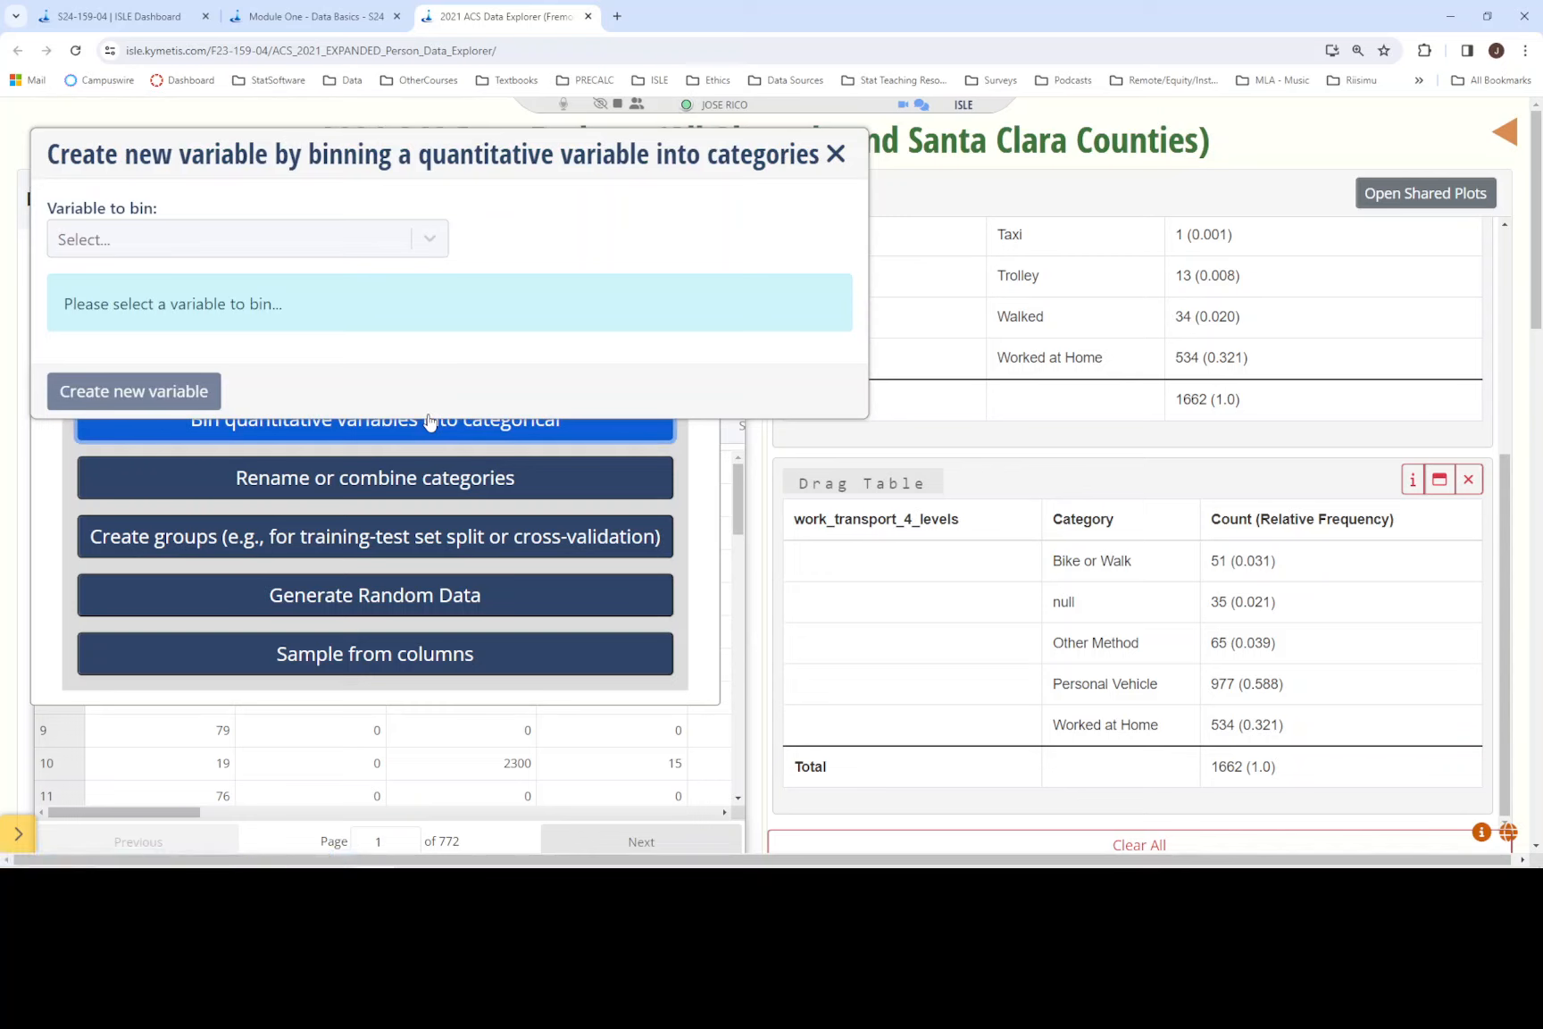
pyautogui.click(430, 240)
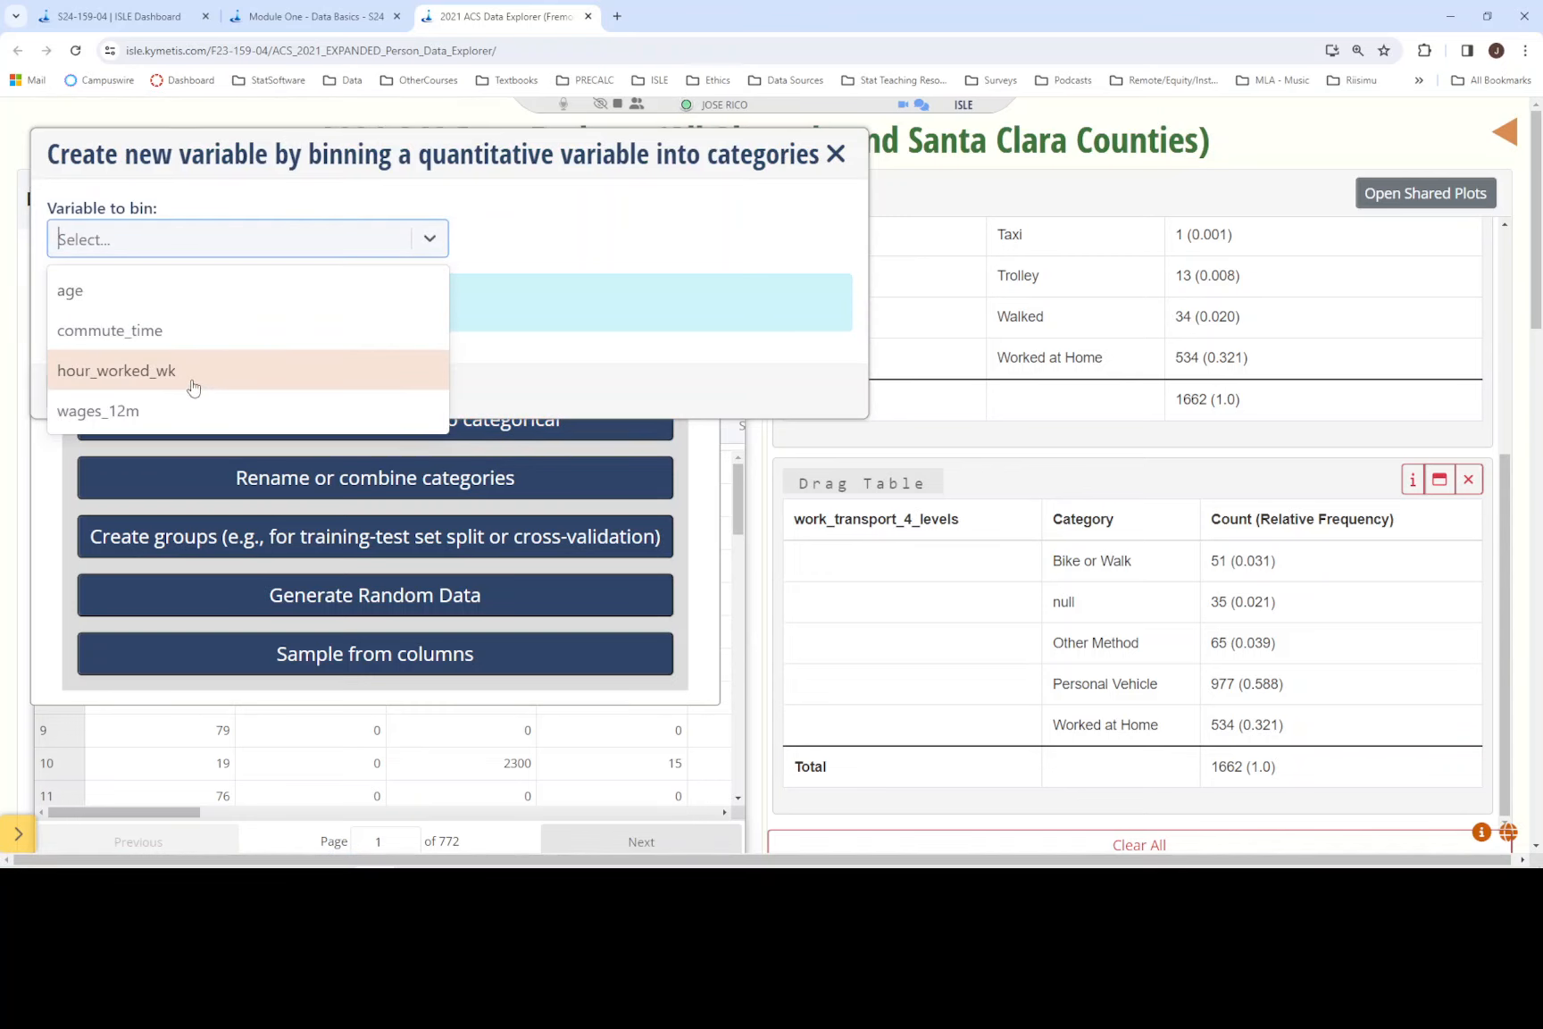
pyautogui.click(109, 306)
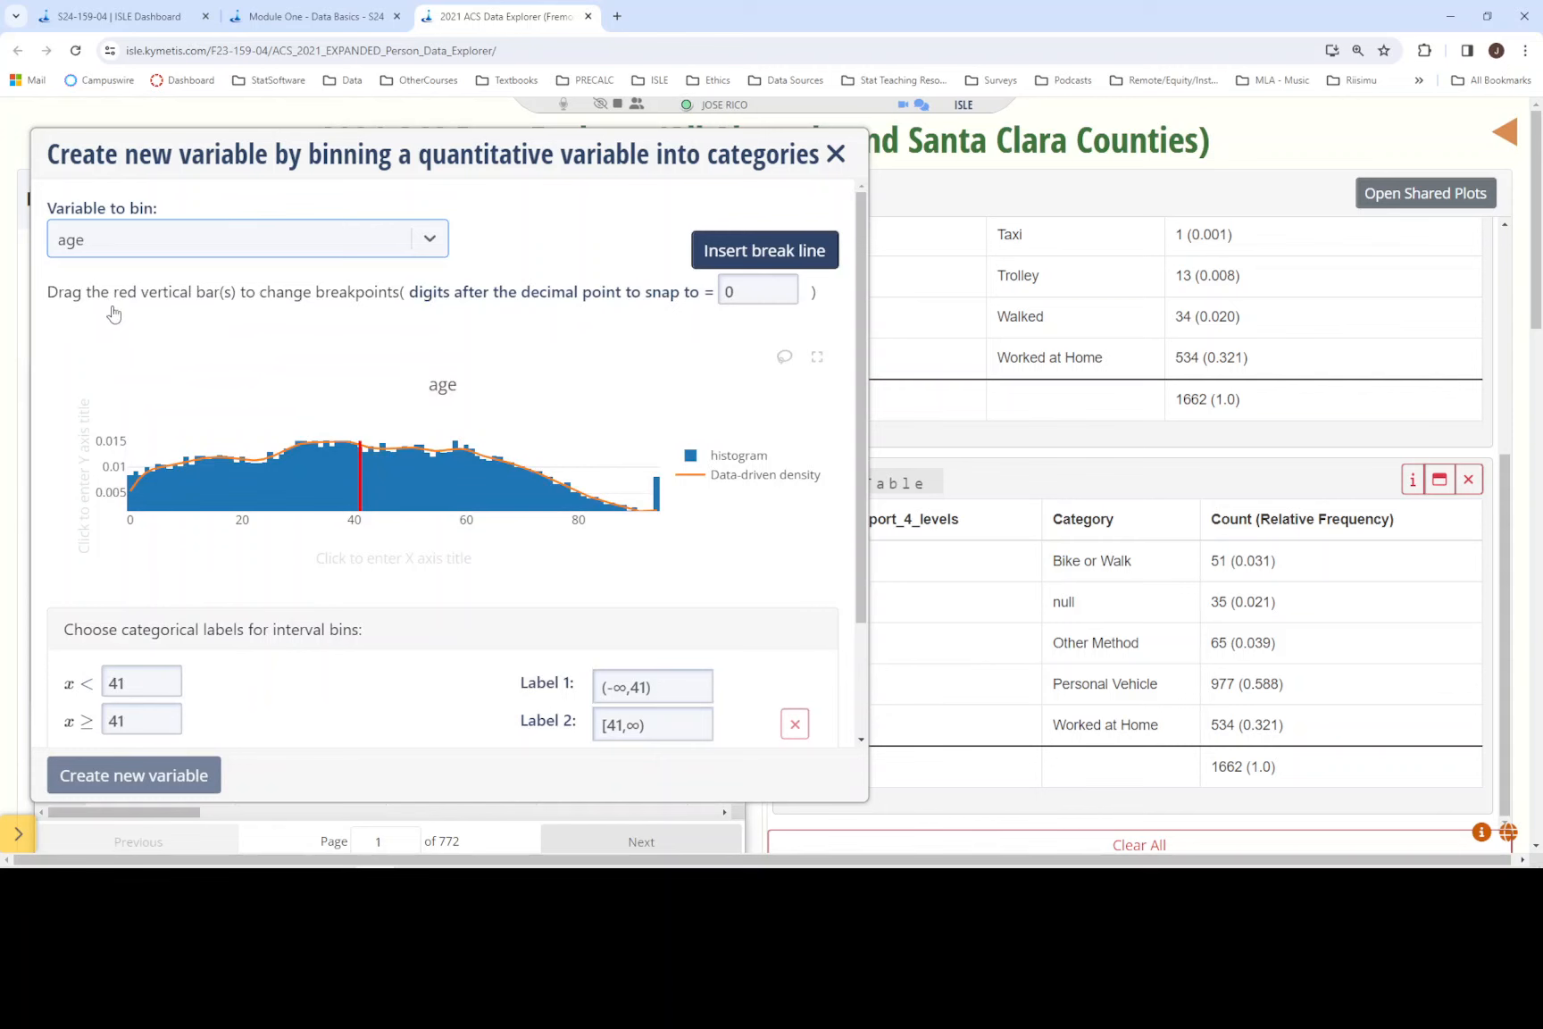
# - Check the required age groups in the Module One instructions and insert four more break lines to get six bins
pyautogui.click(321, 30)
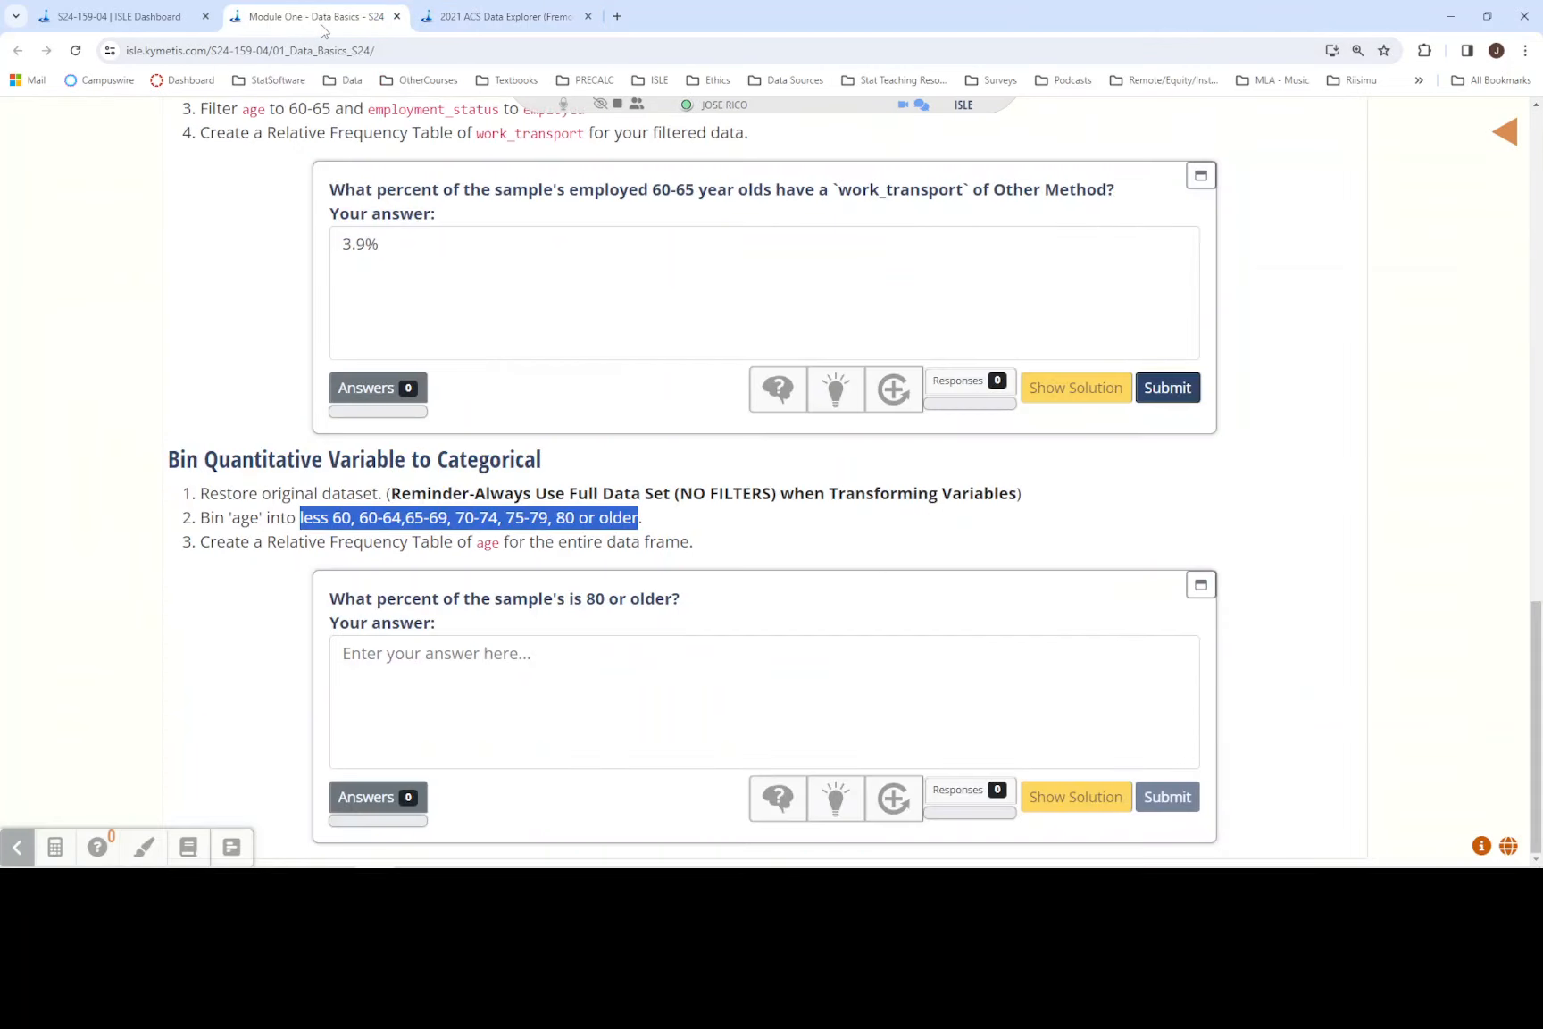
pyautogui.click(340, 519)
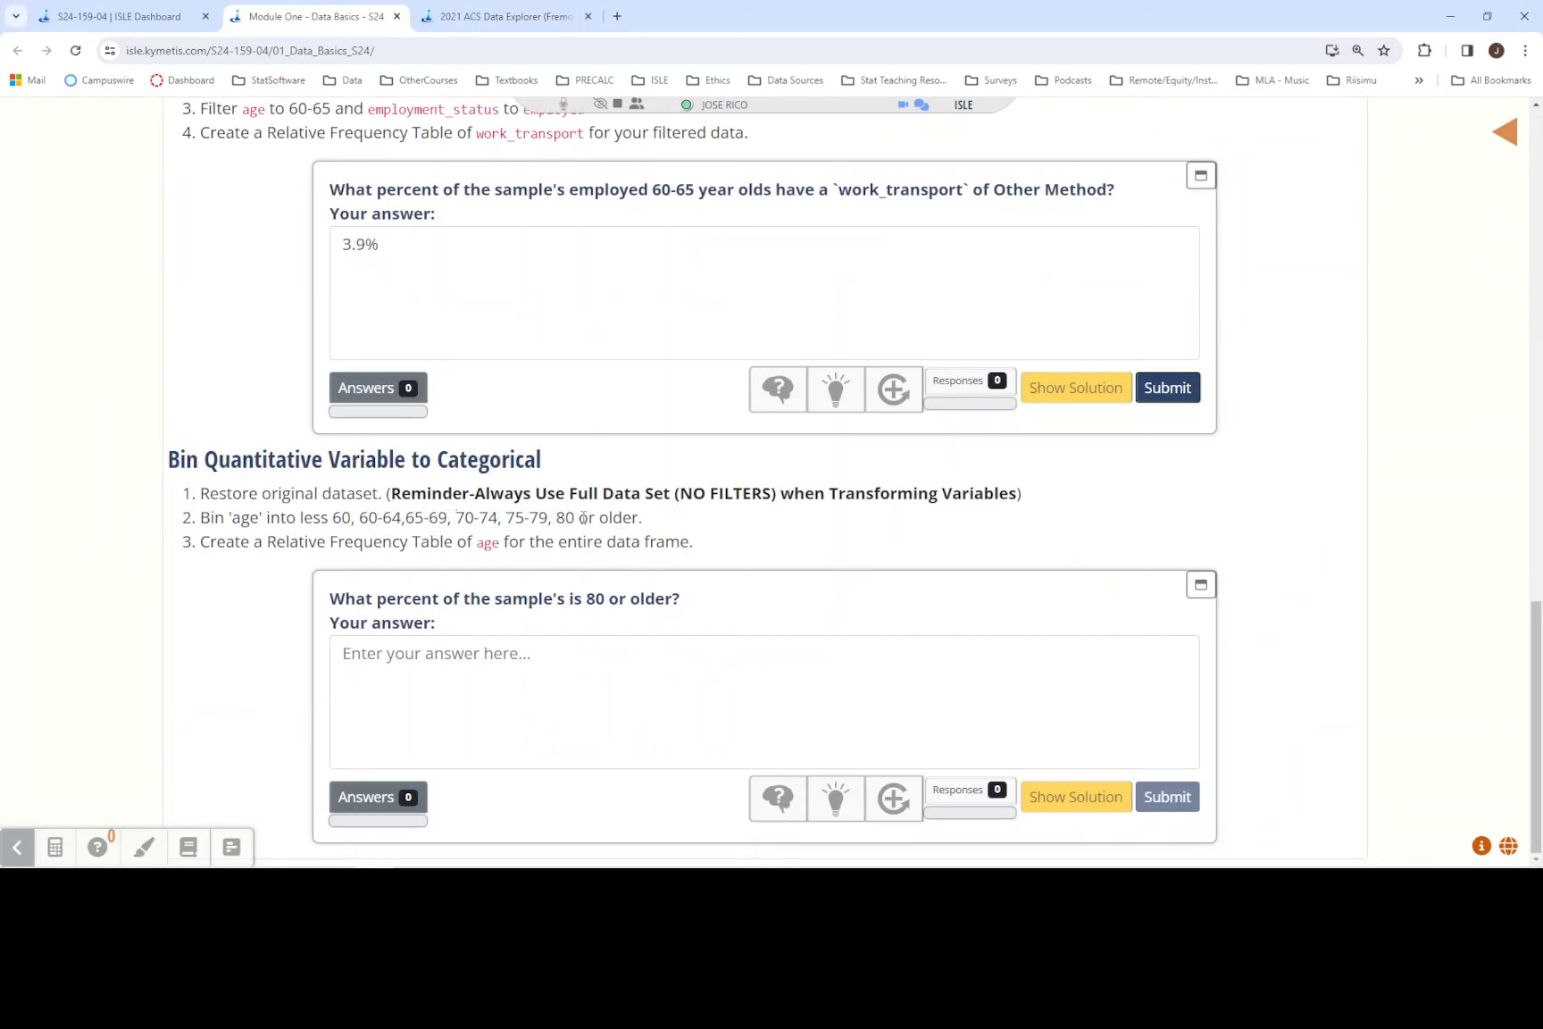
pyautogui.click(538, 15)
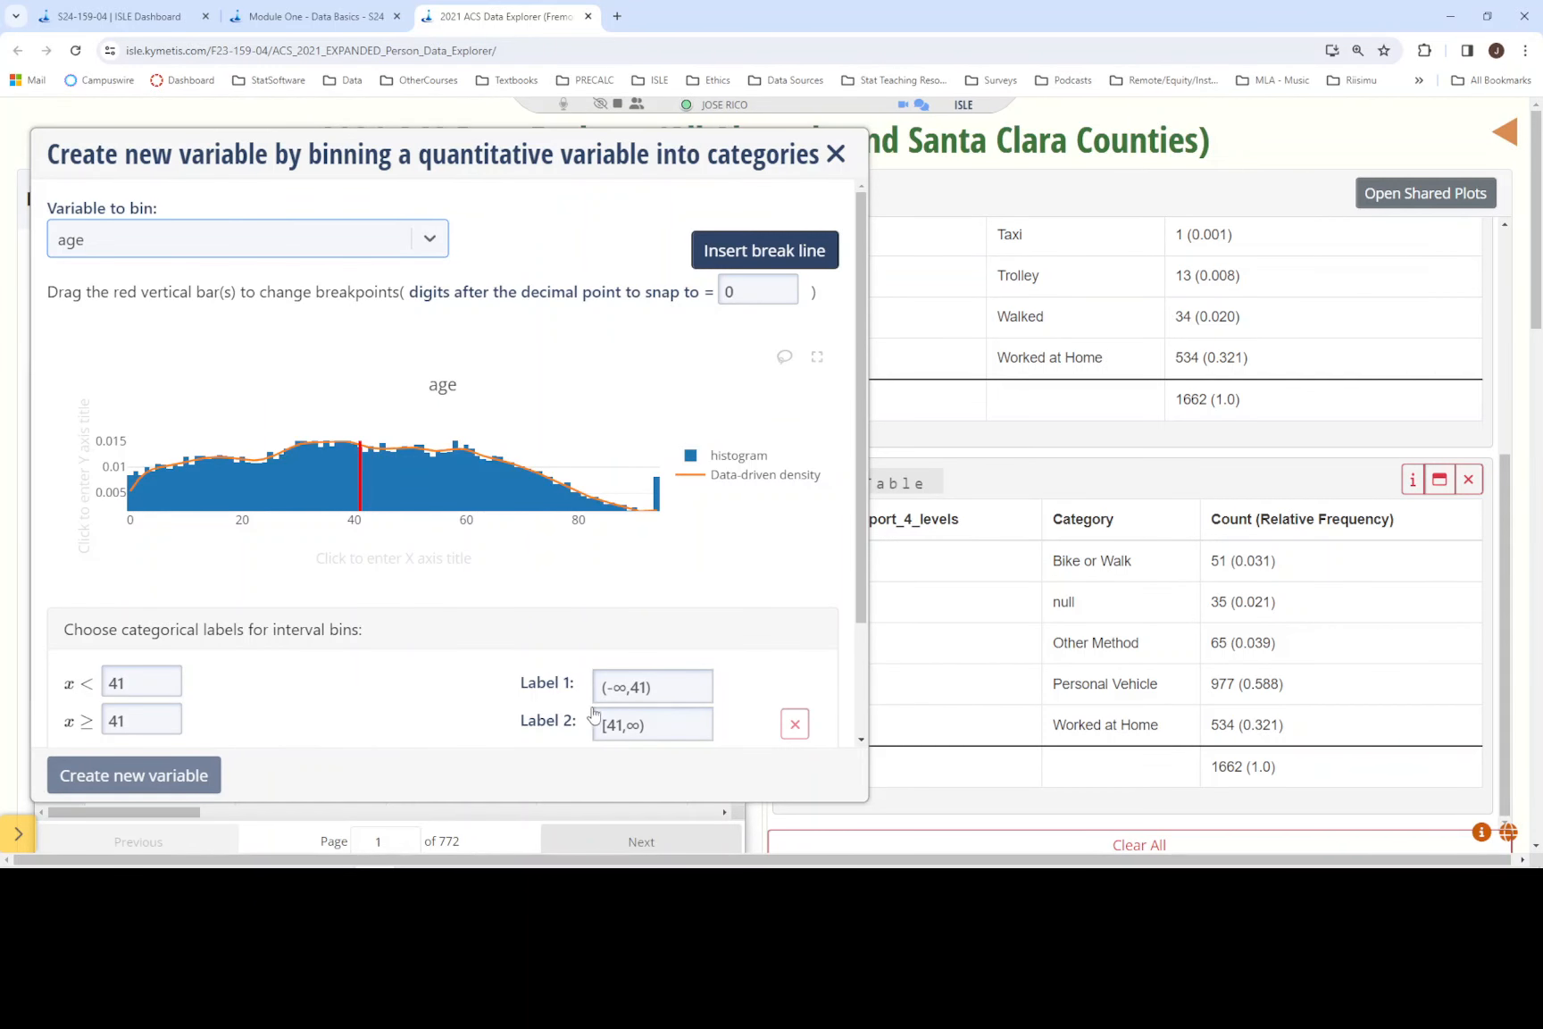
pyautogui.click(745, 254)
pyautogui.click(745, 254)
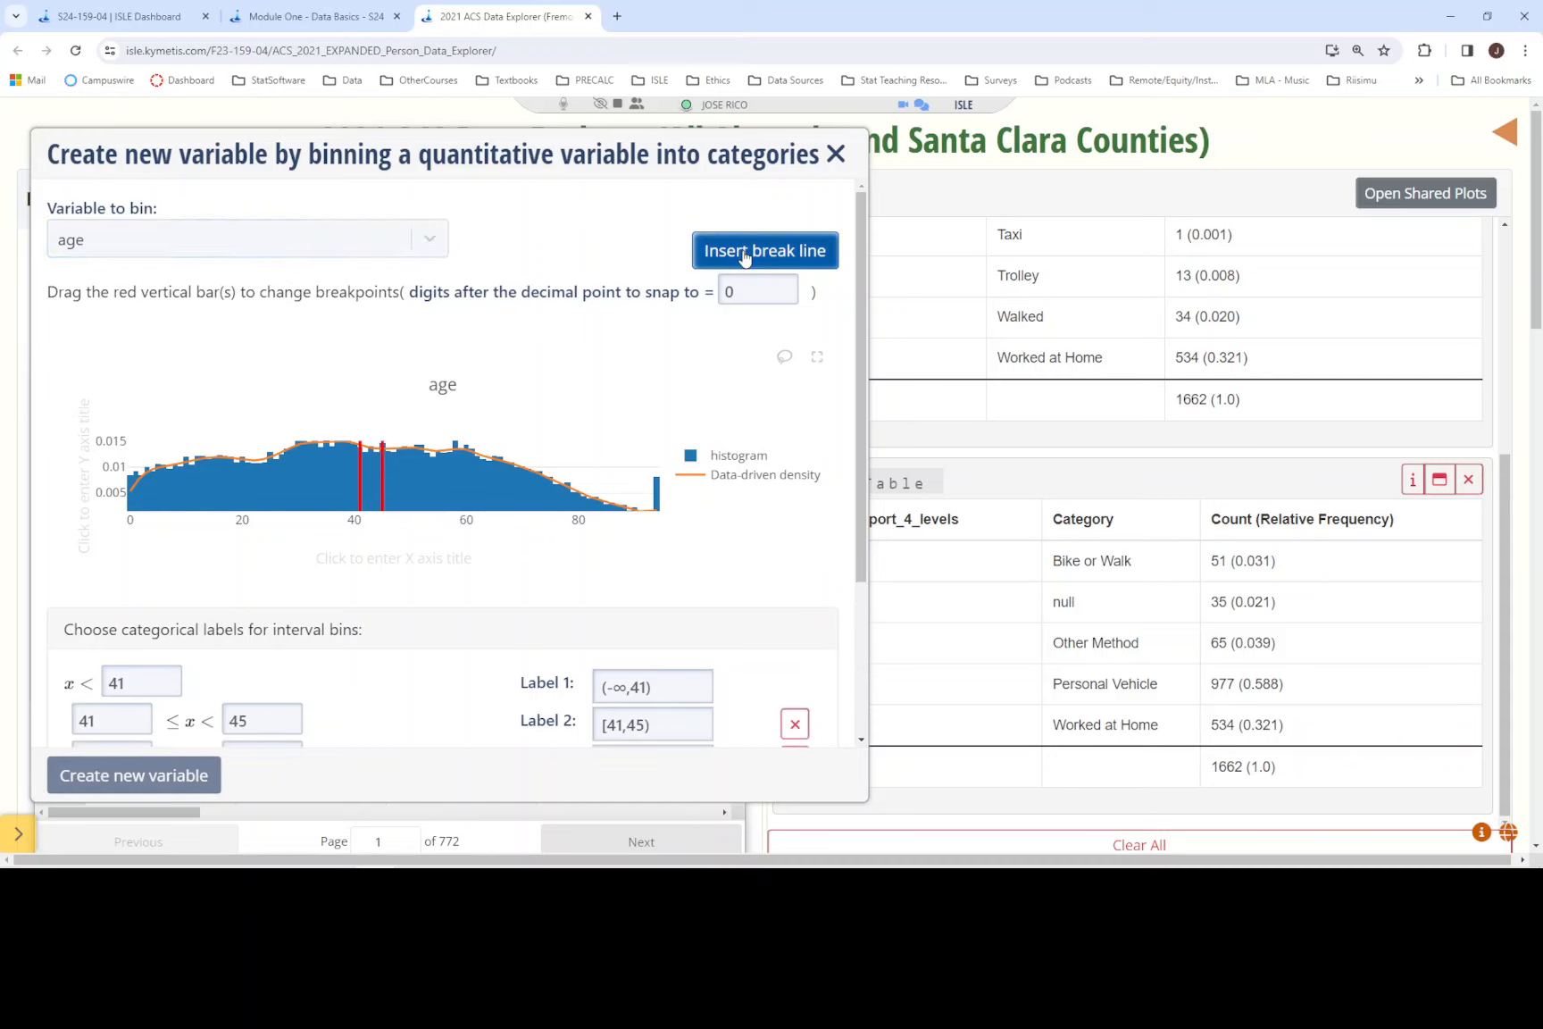
pyautogui.click(745, 253)
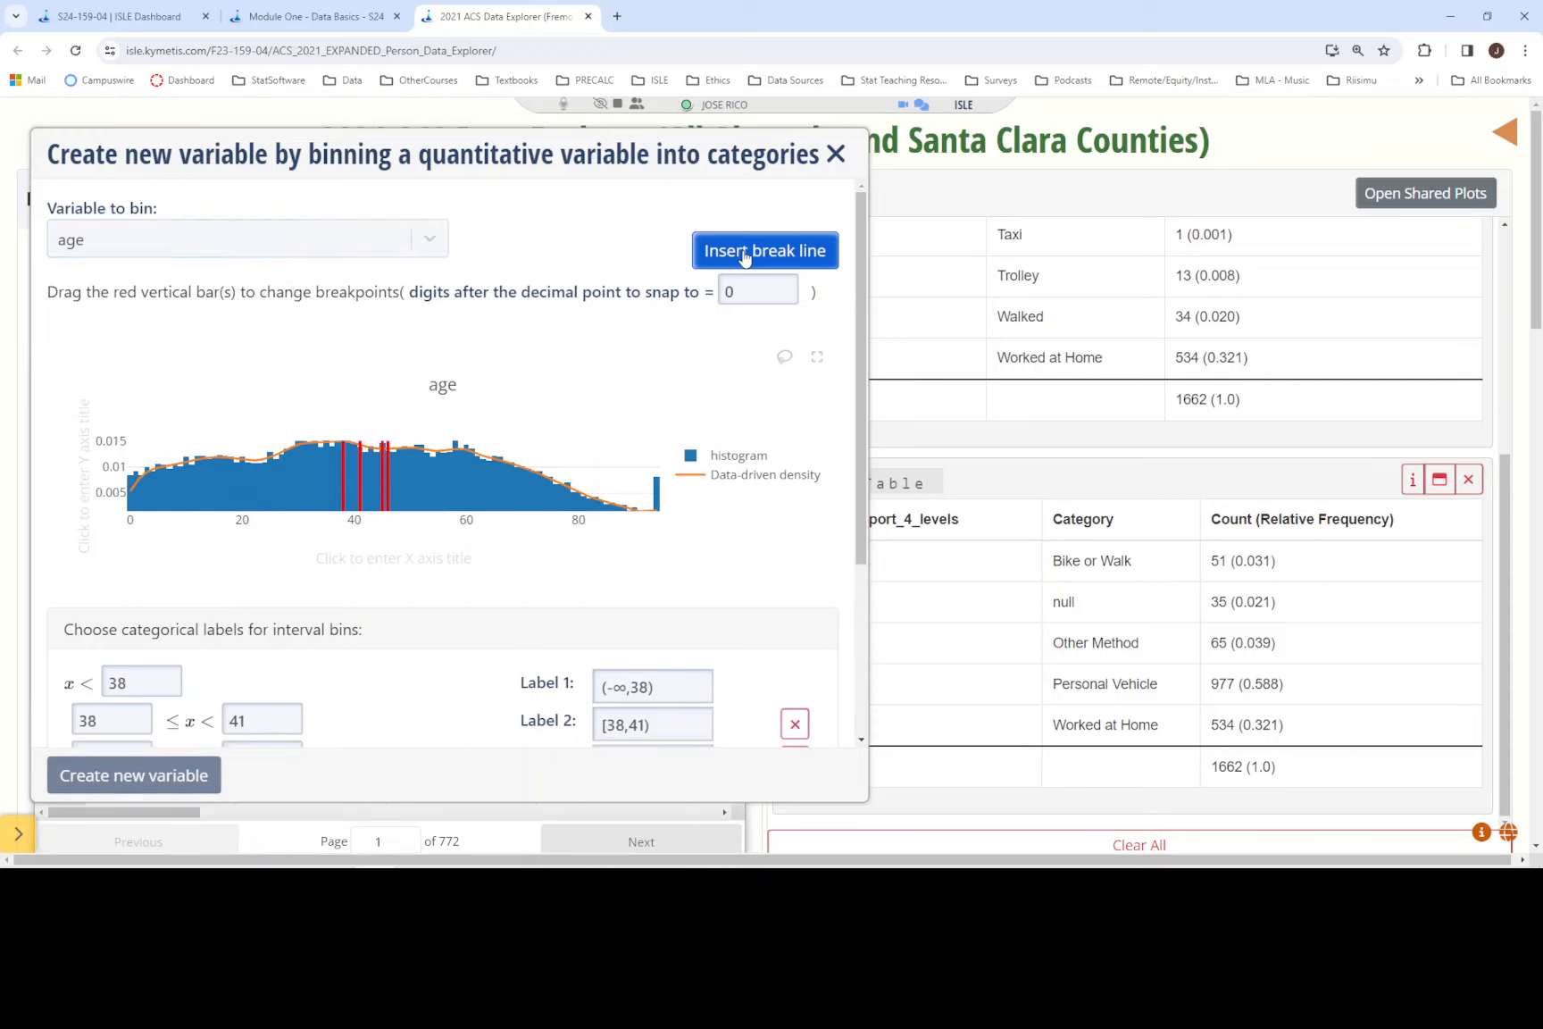
pyautogui.click(745, 254)
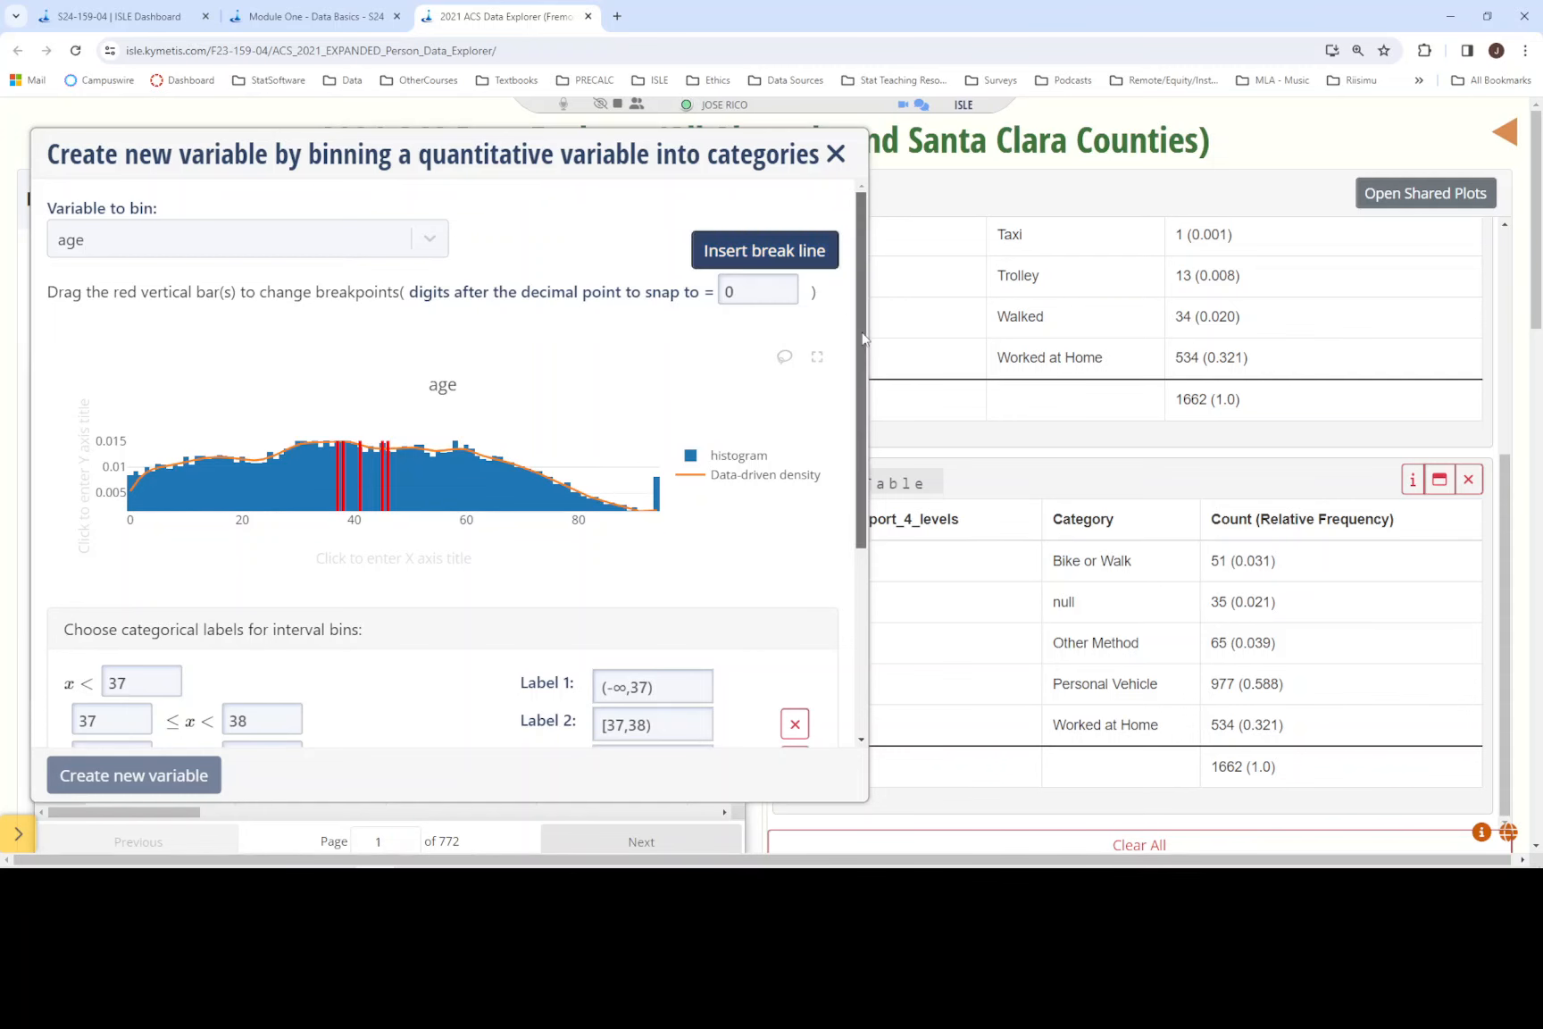
# - Following the 80-or-older group in the Module One instructions, set the last bin's lower limit to 80
pyautogui.moveTo(864, 337); pyautogui.dragTo(844, 441)
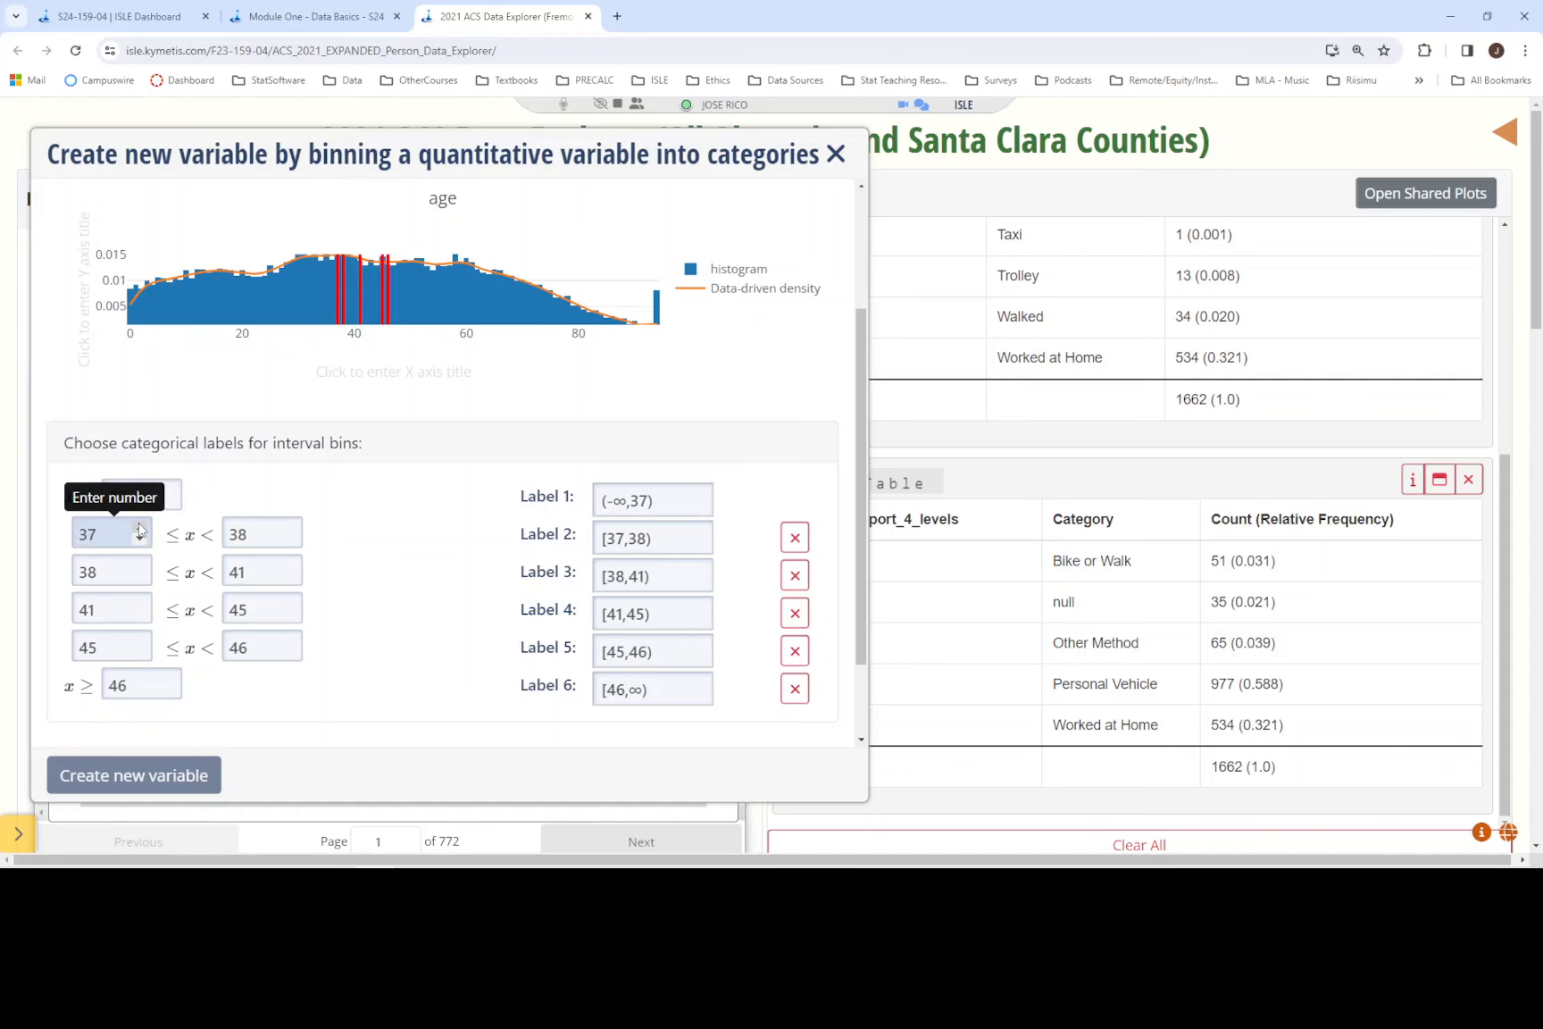
pyautogui.click(314, 18)
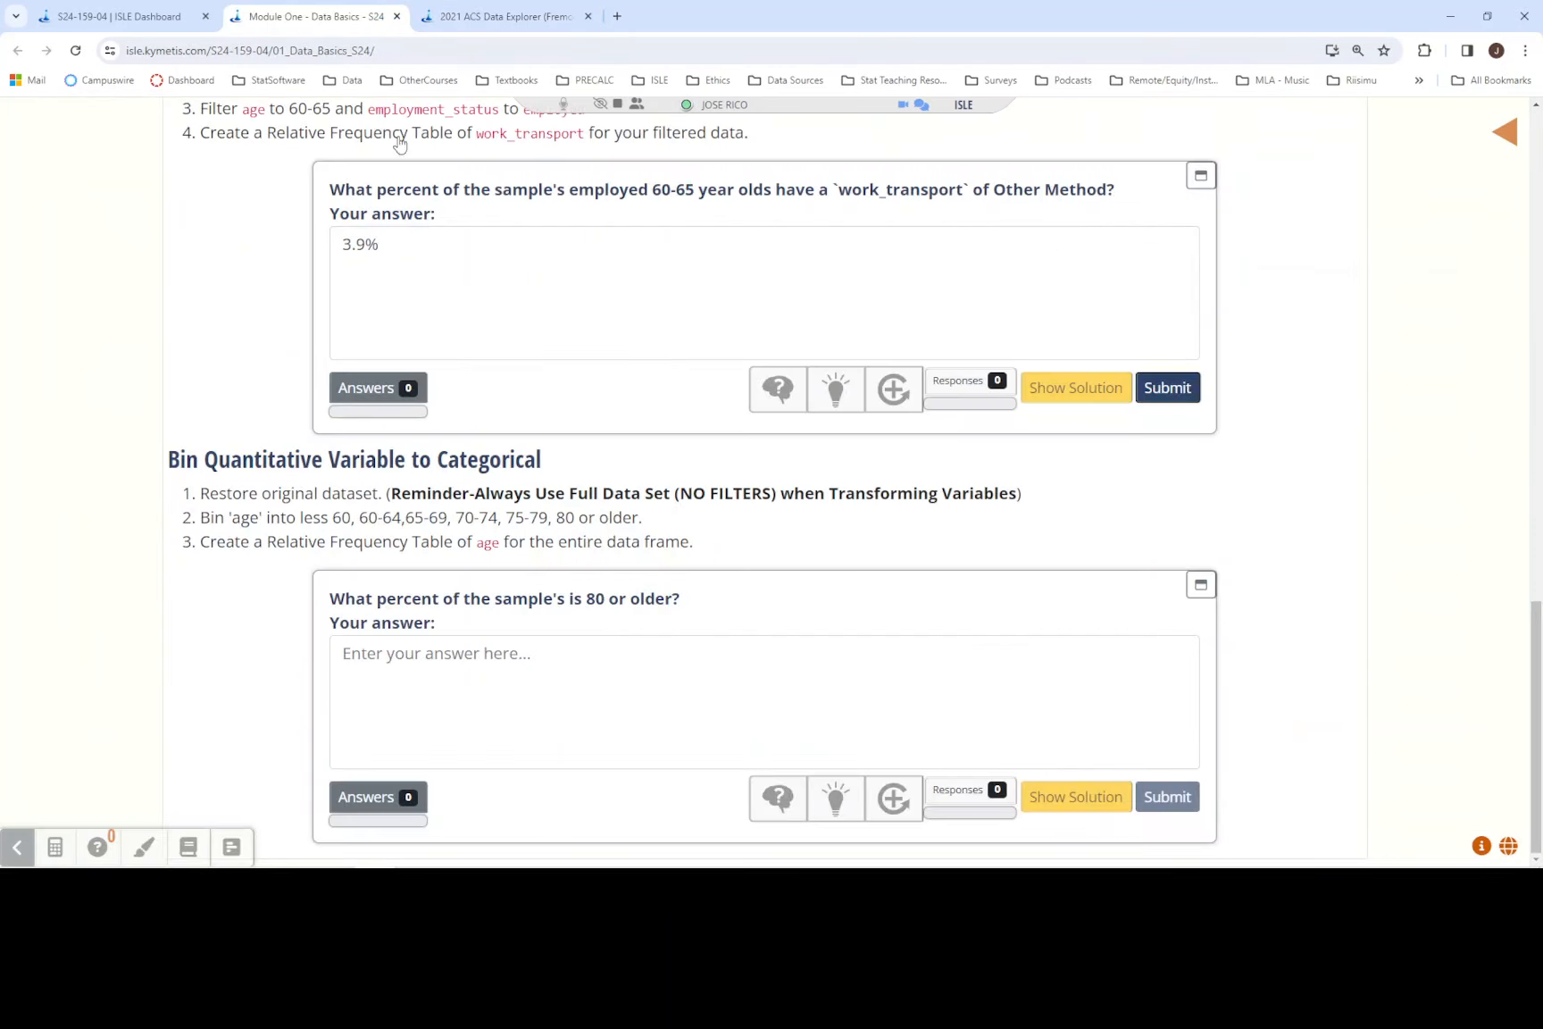
pyautogui.moveTo(557, 523); pyautogui.dragTo(653, 523)
pyautogui.click(494, 18)
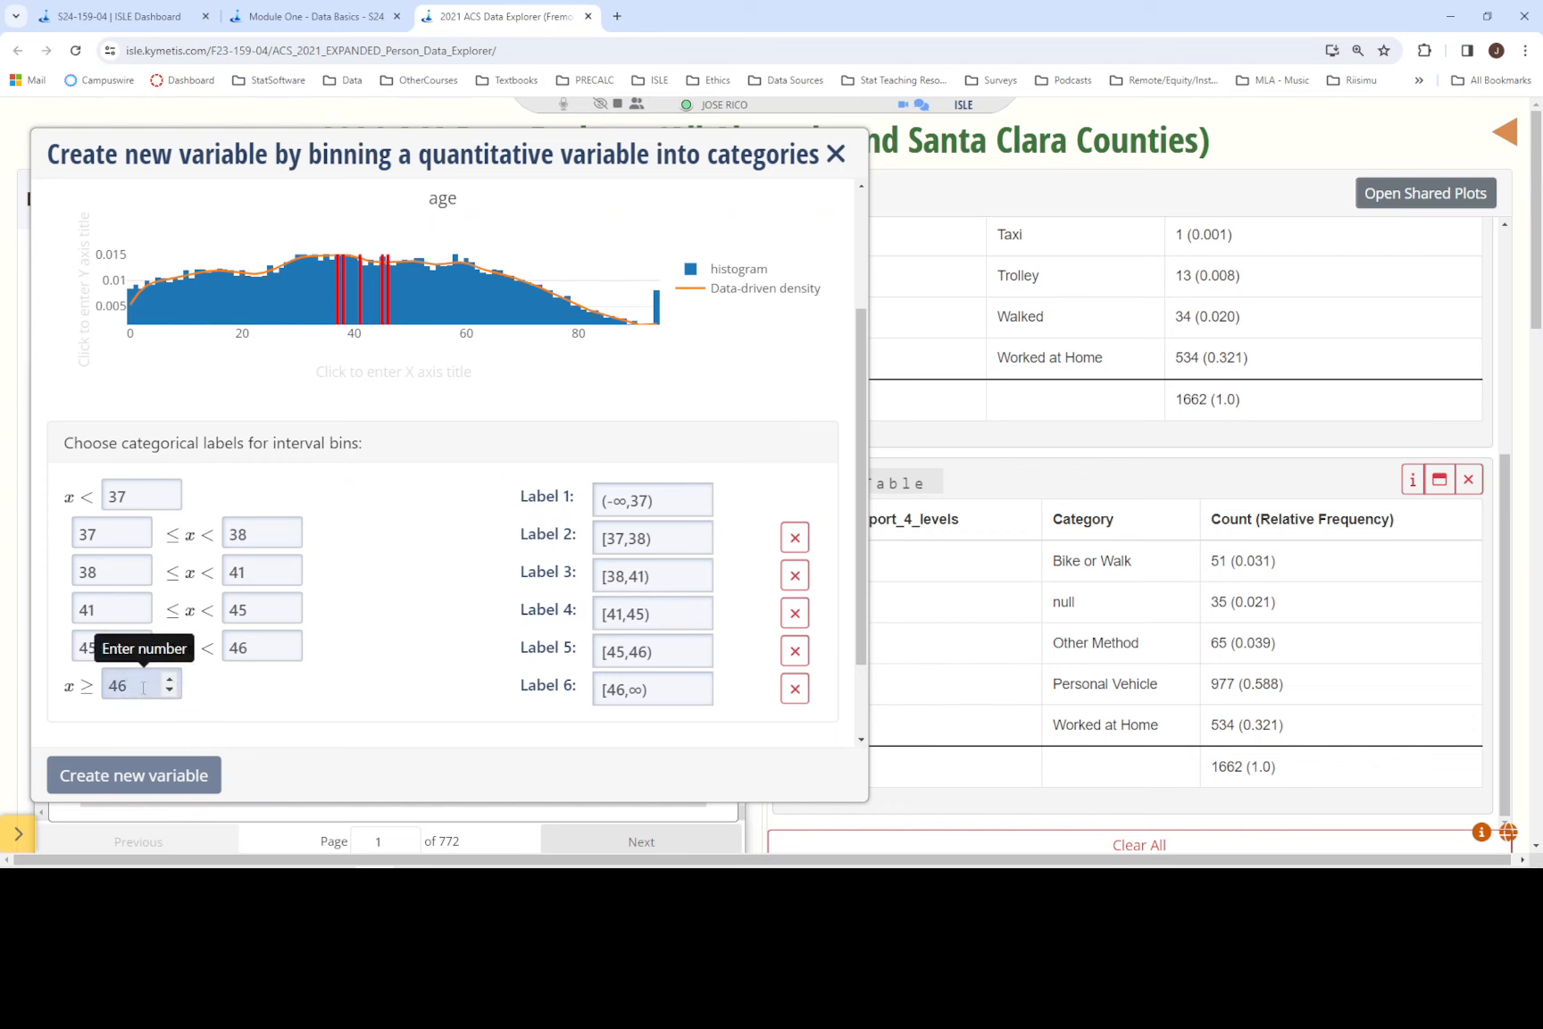
pyautogui.moveTo(148, 697); pyautogui.dragTo(89, 692)
pyautogui.write('80')
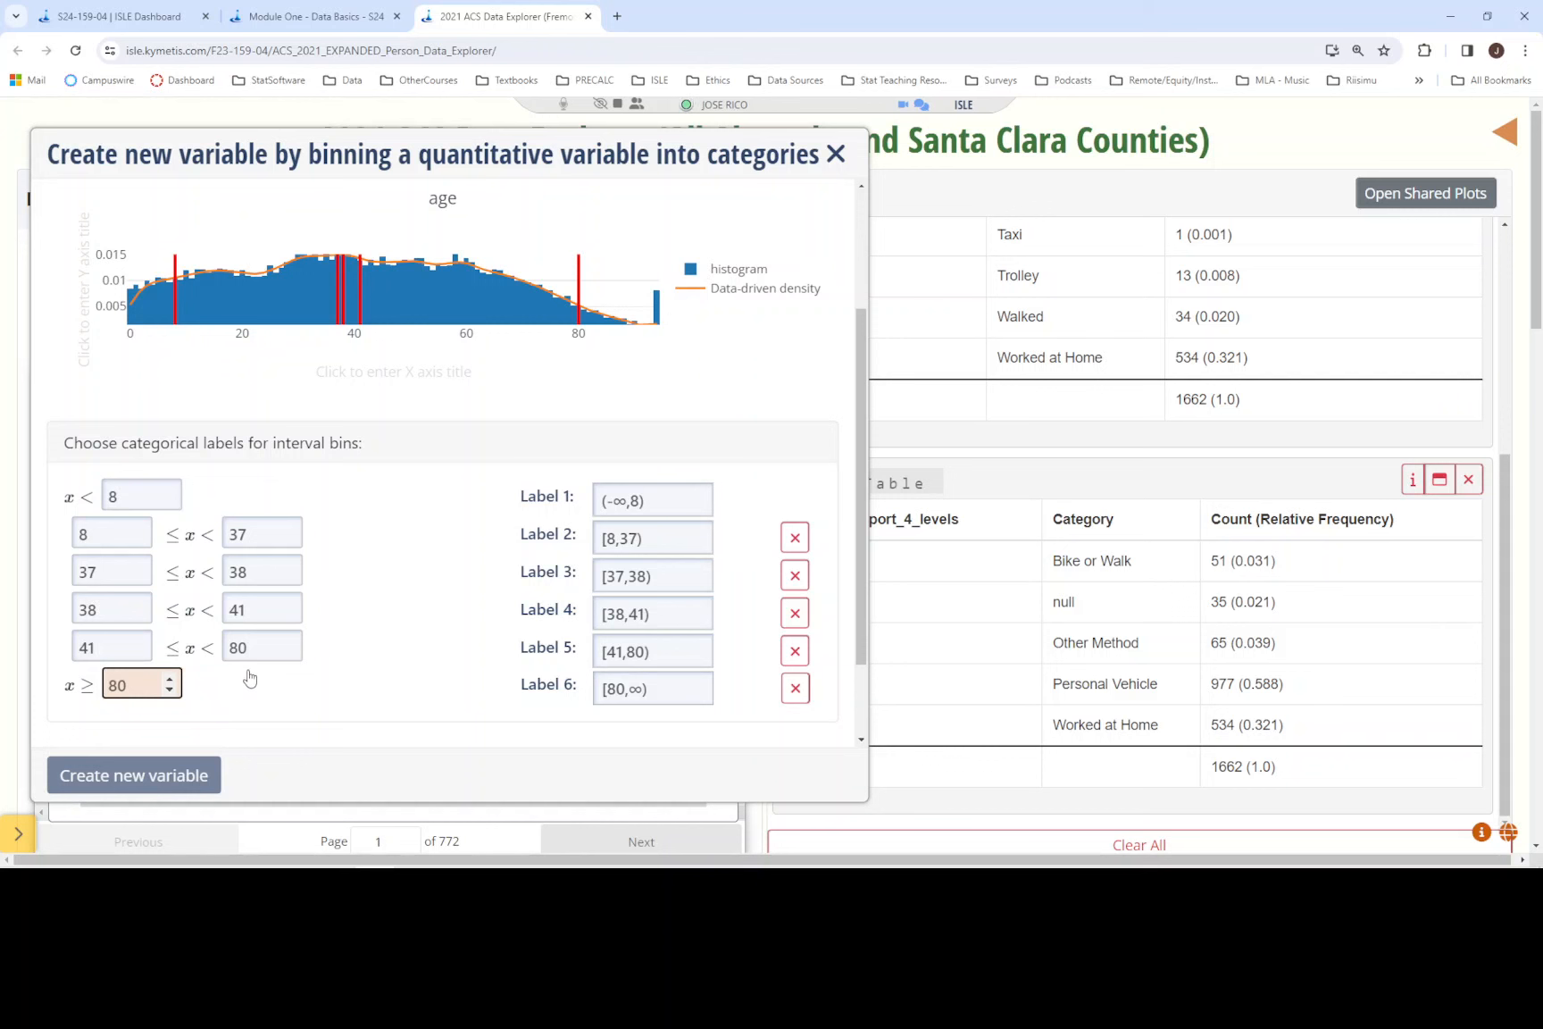
# - Check the next age group in the Module One instructions and set the fifth bin's lower limit to 75
pyautogui.click(302, 20)
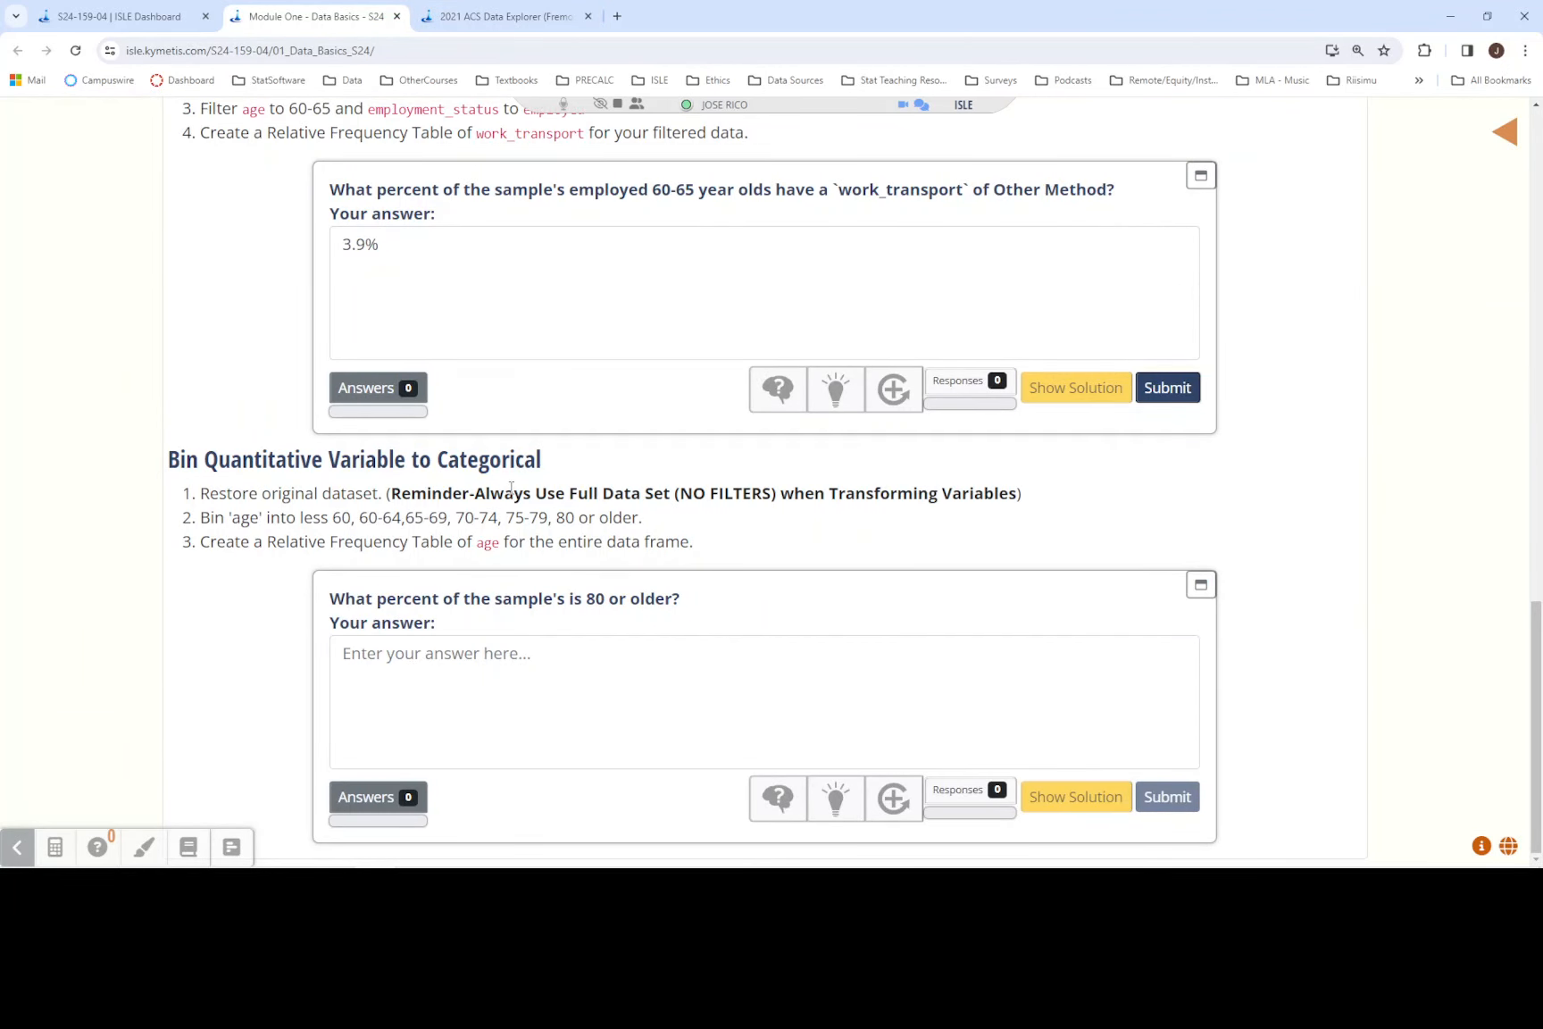
pyautogui.click(447, 16)
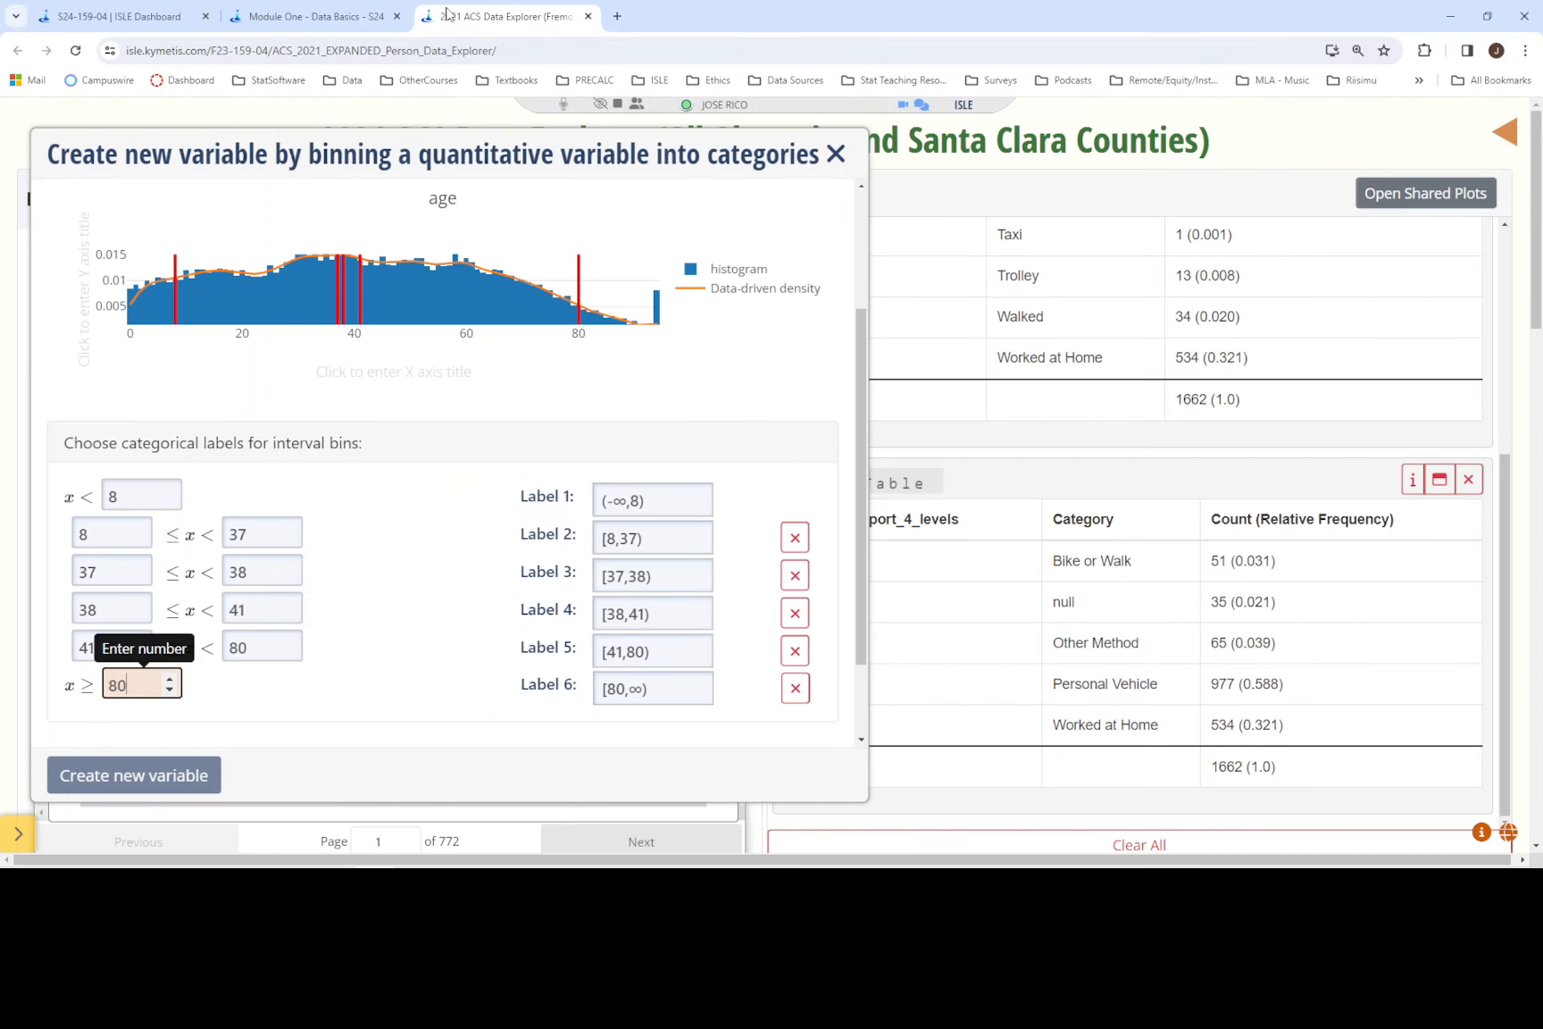
pyautogui.click(56, 639)
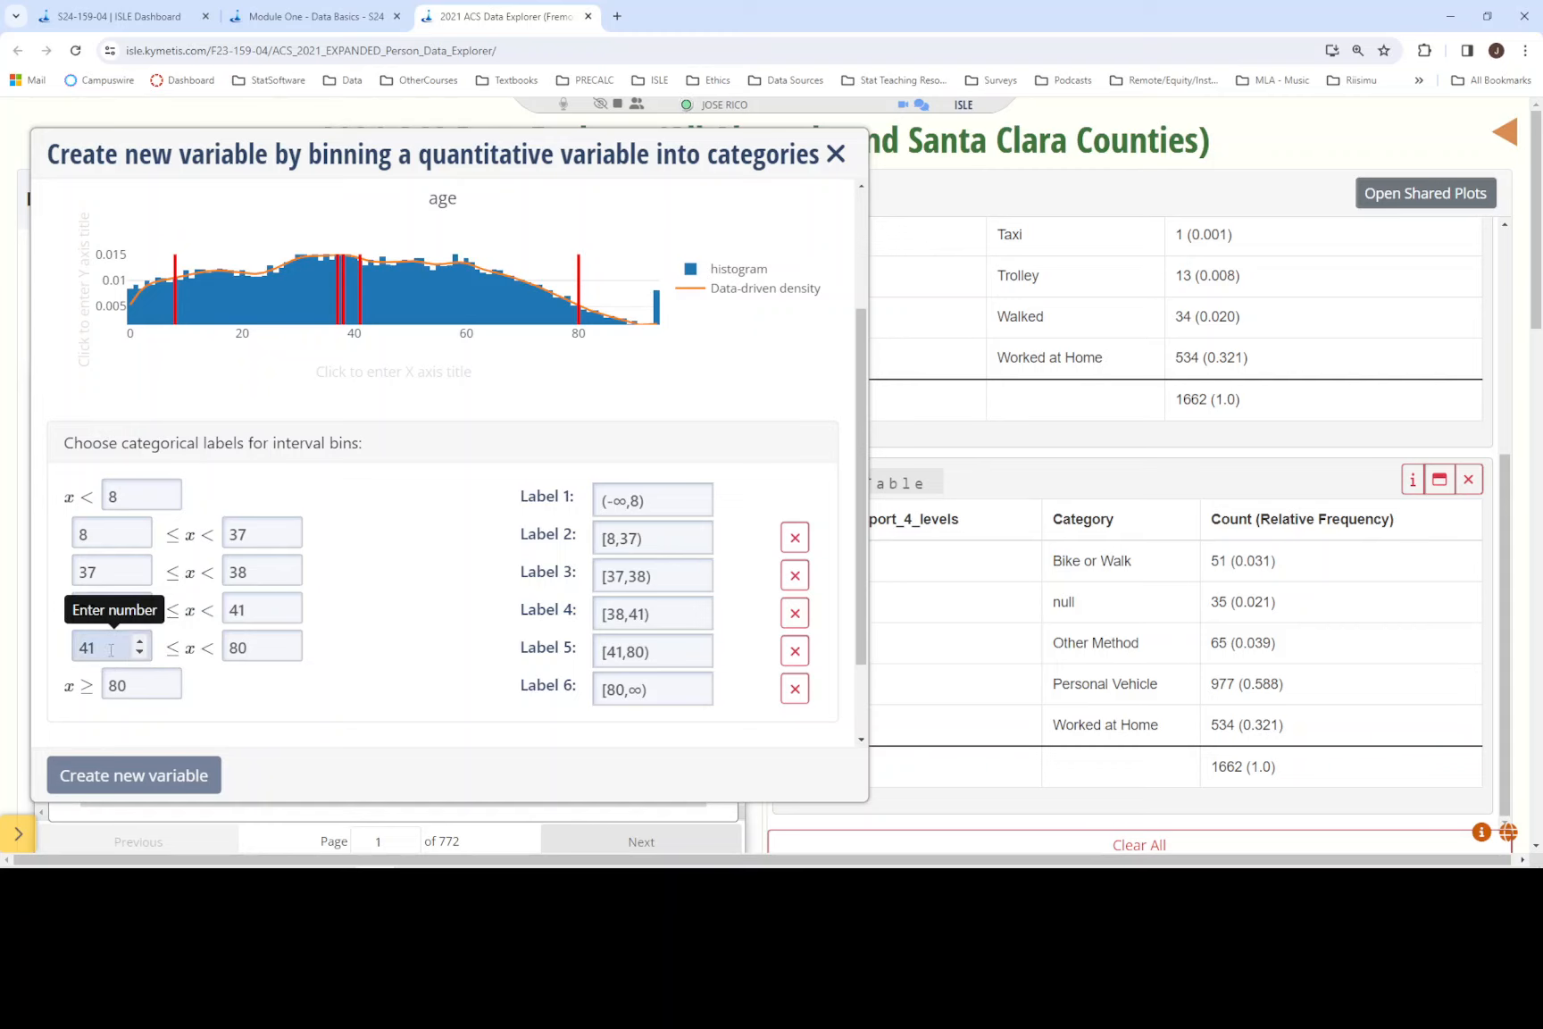
pyautogui.moveTo(103, 647); pyautogui.dragTo(68, 658)
pyautogui.write('75')
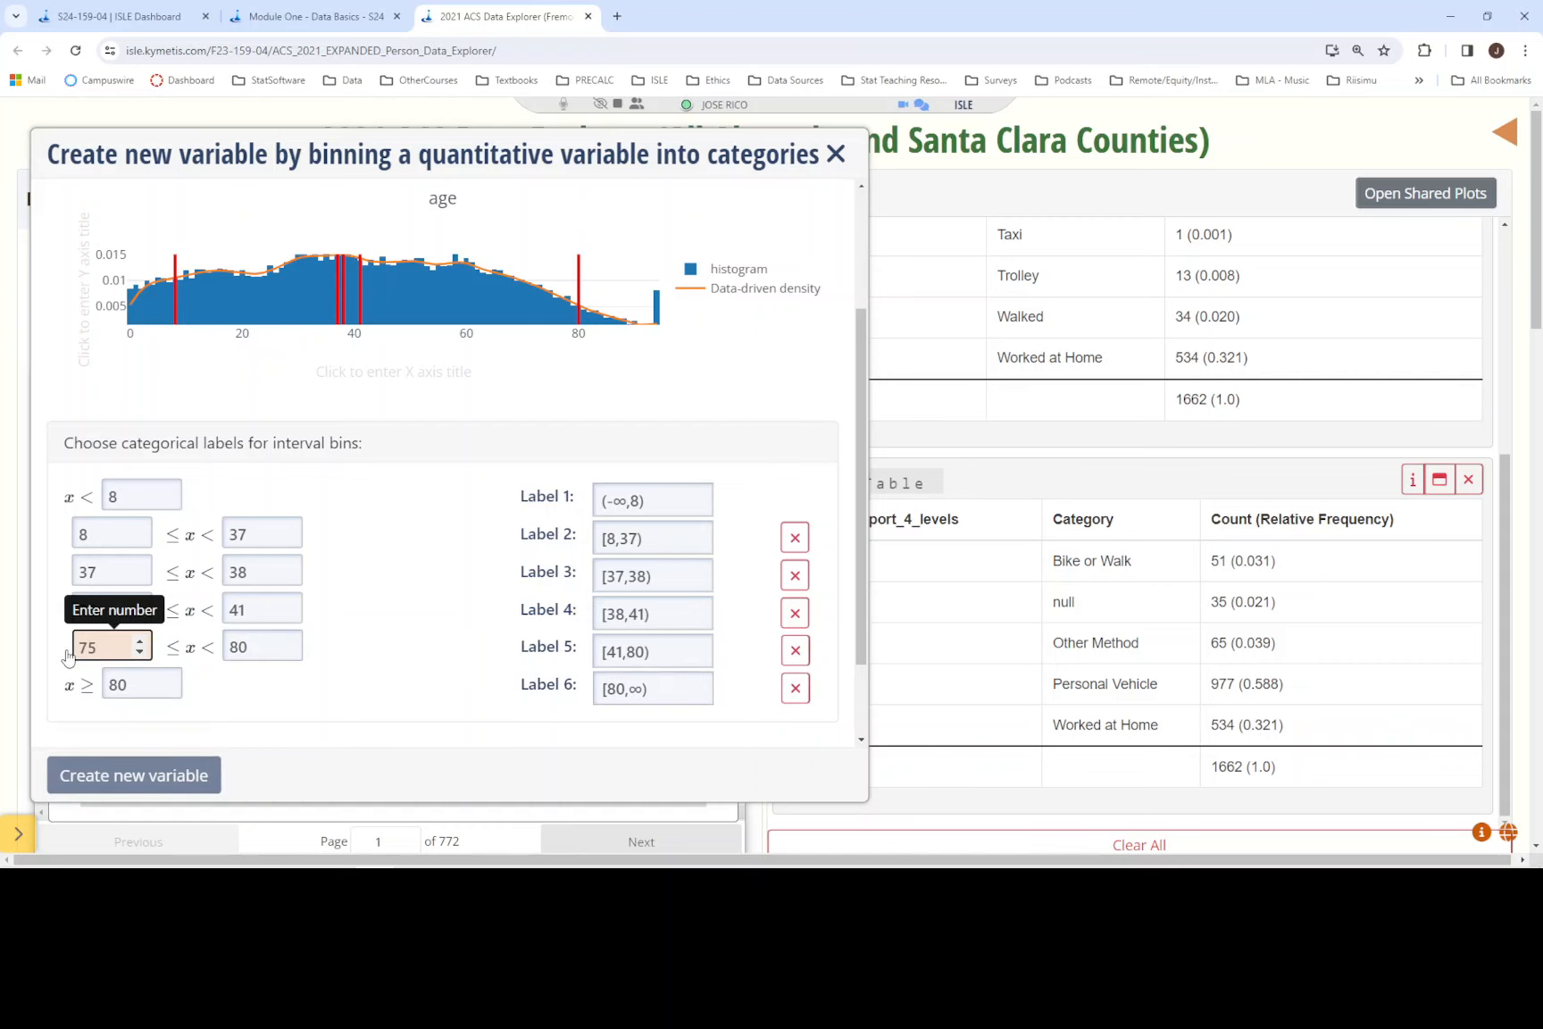
pyautogui.click(332, 608)
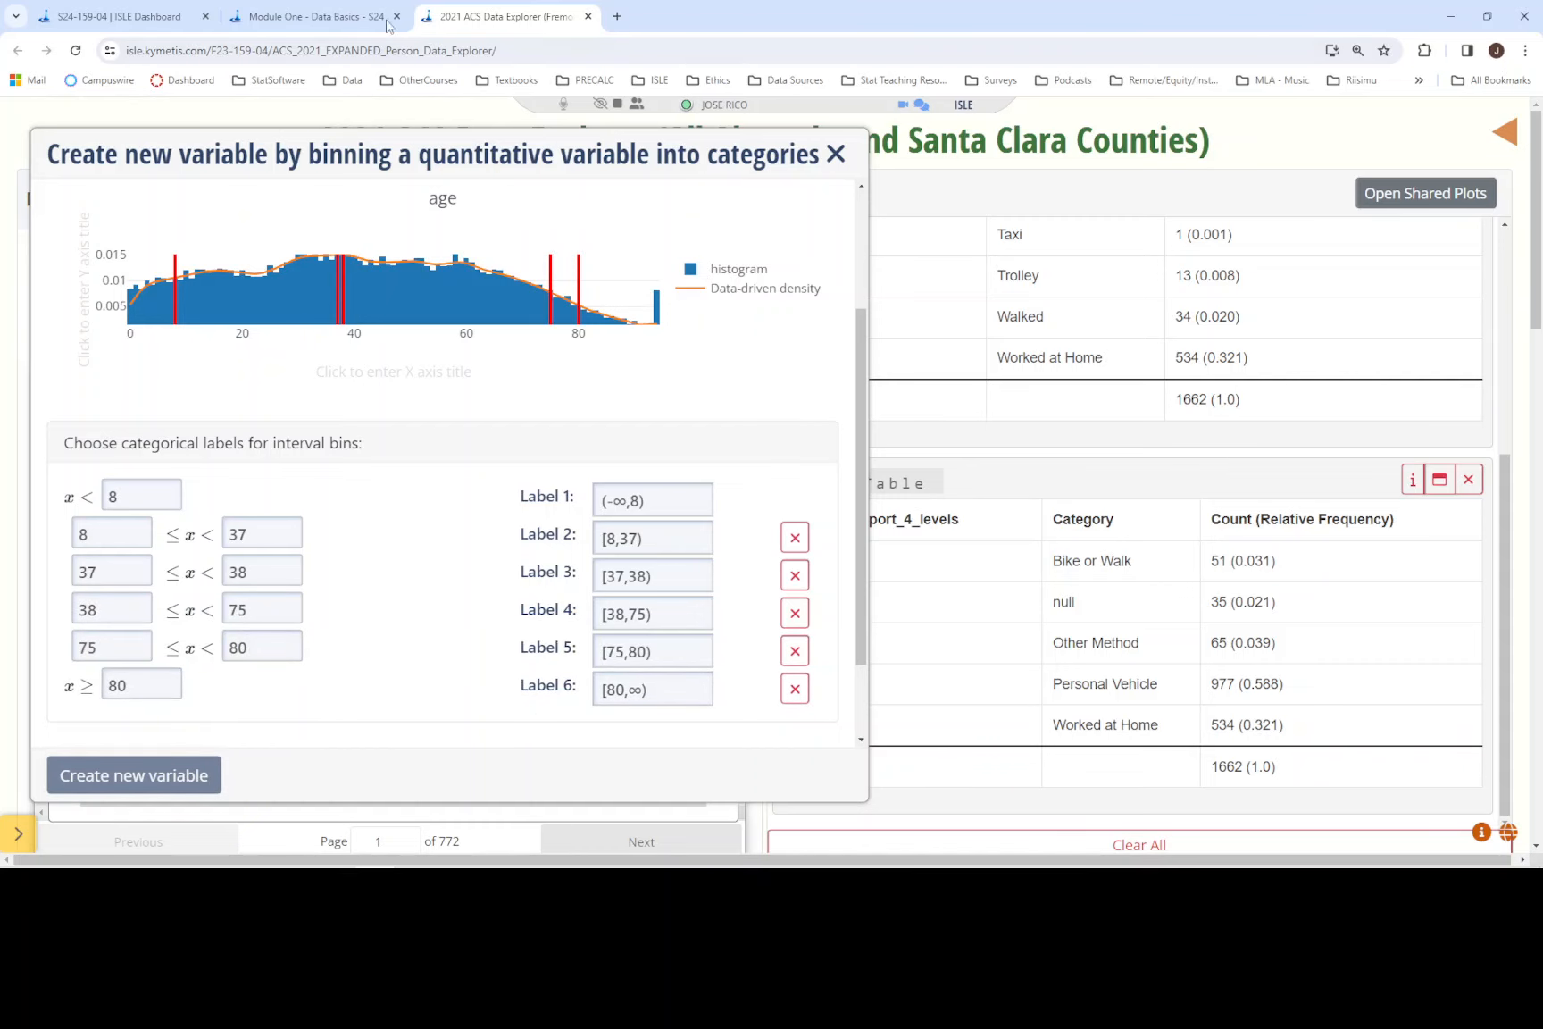
# - Consult the Module One age groups again and set the fourth bin's lower limit to 70
pyautogui.click(389, 25)
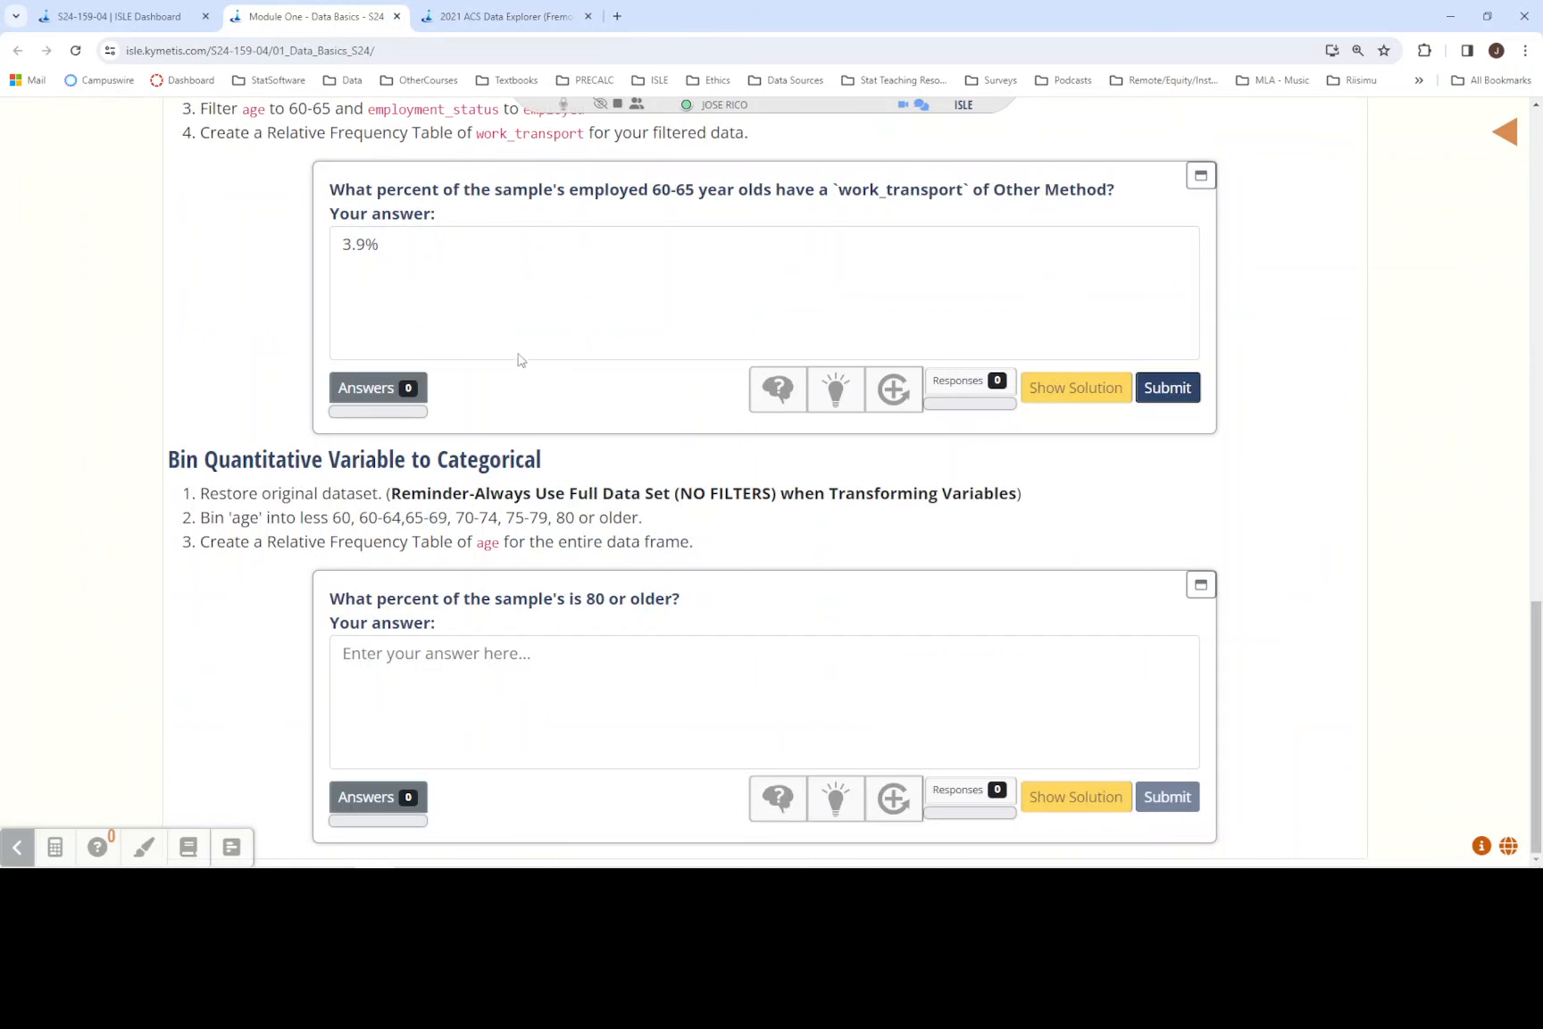
pyautogui.click(489, 16)
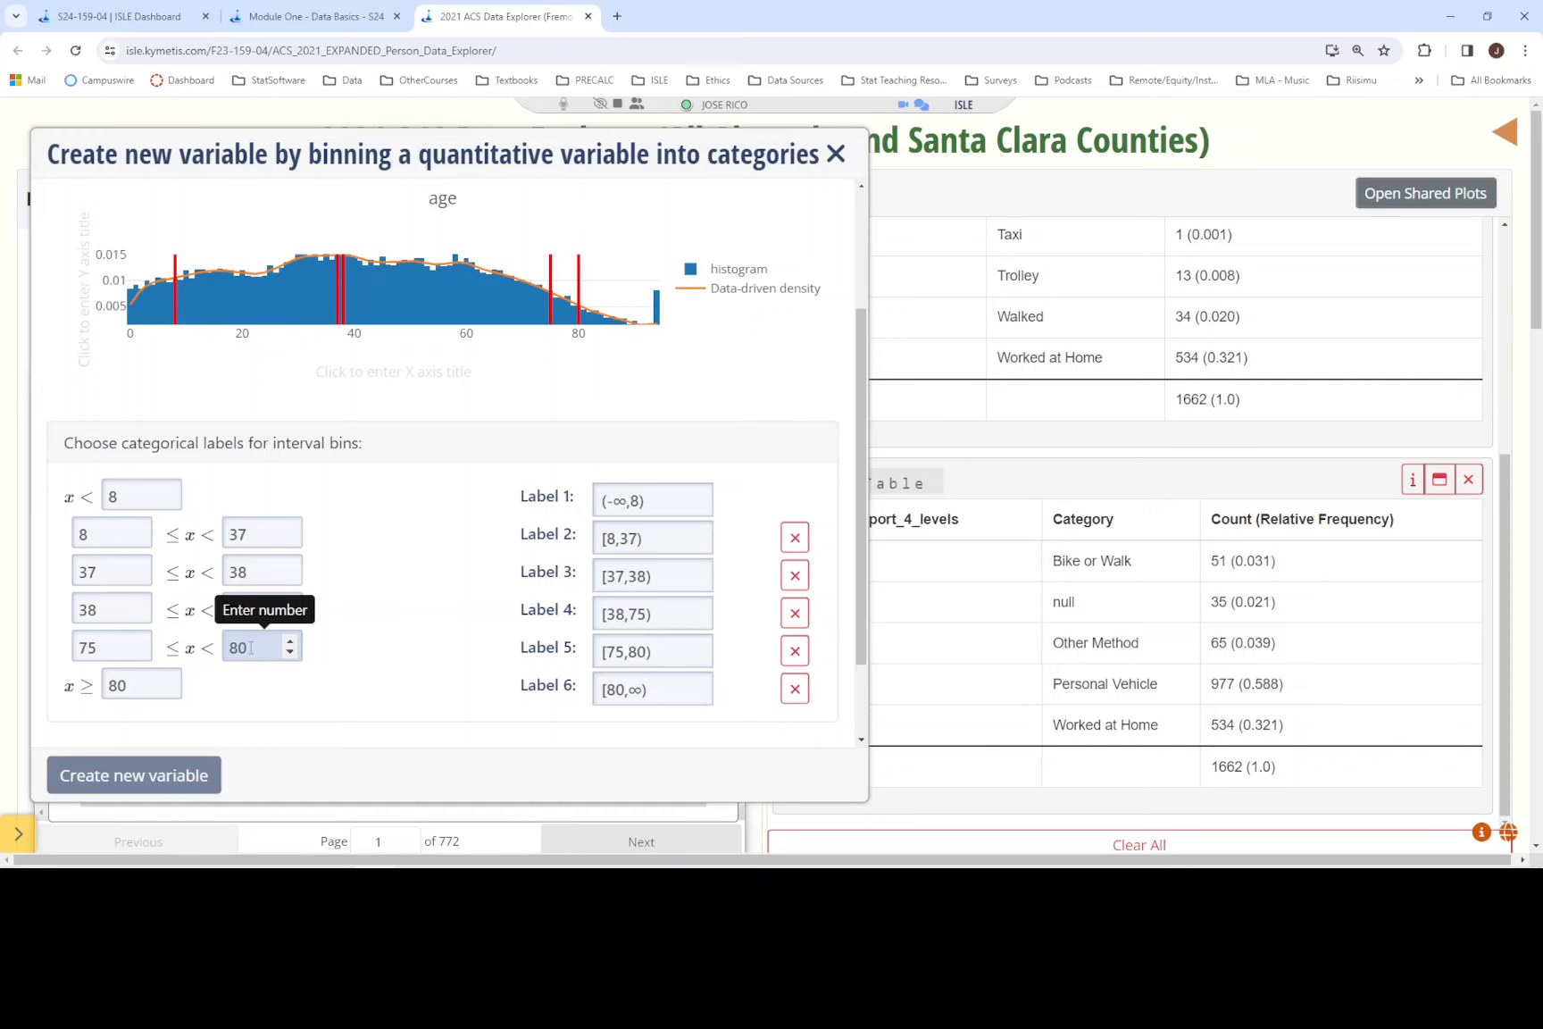
pyautogui.click(318, 21)
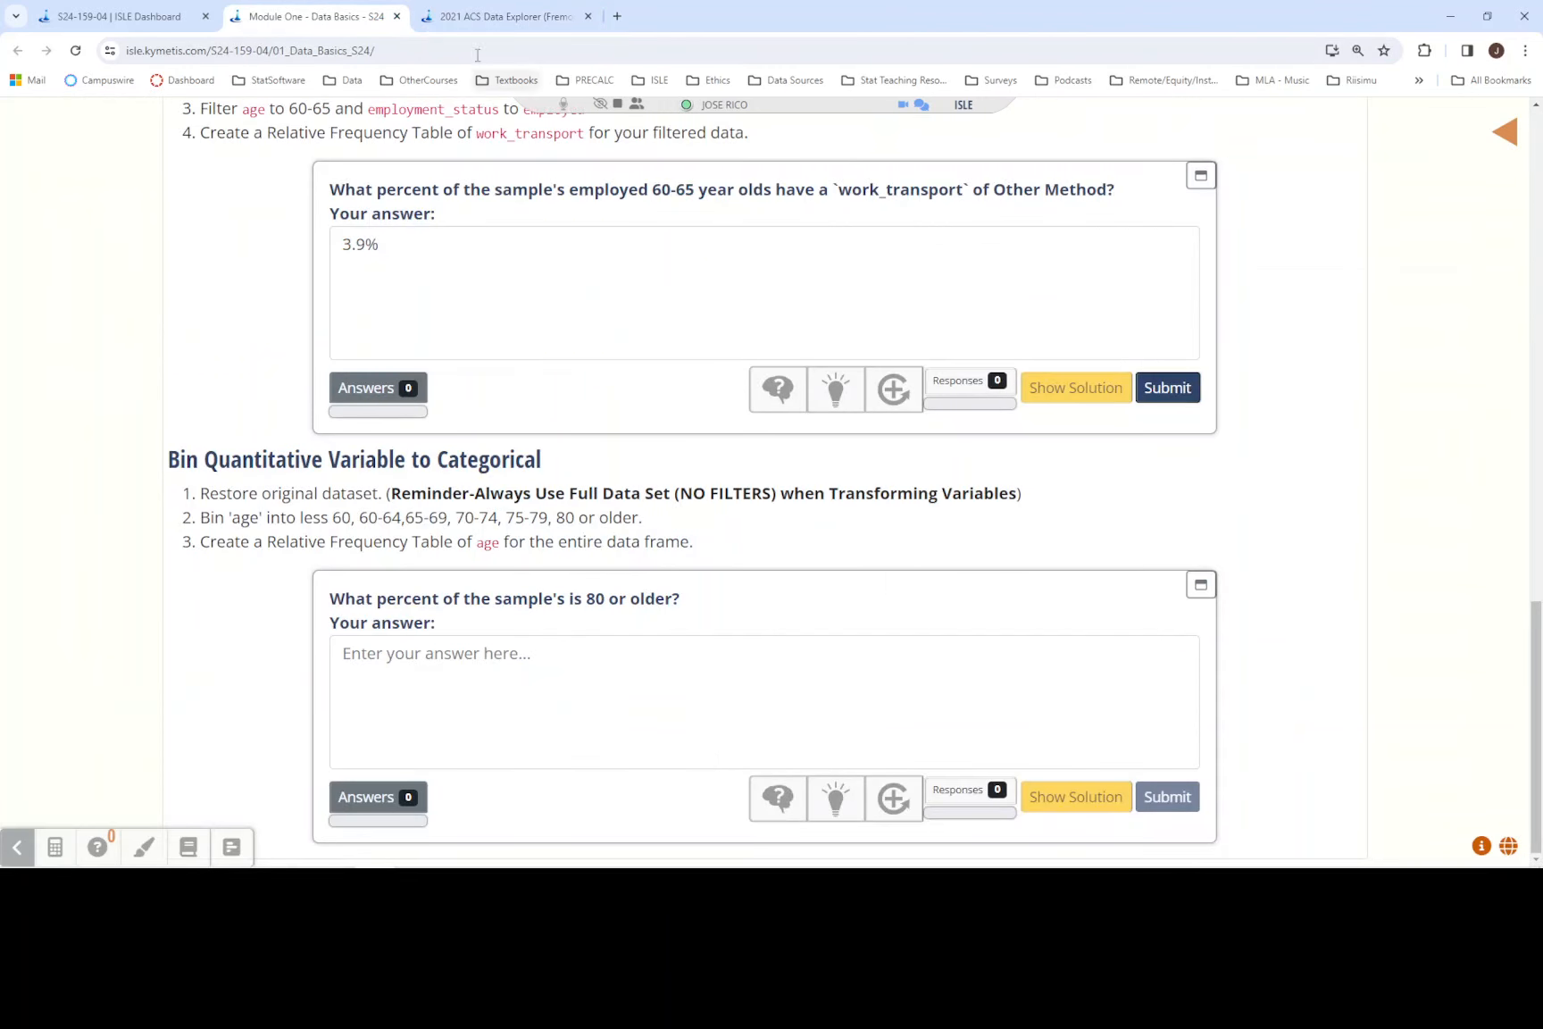
pyautogui.click(478, 16)
pyautogui.moveTo(110, 616); pyautogui.dragTo(57, 628)
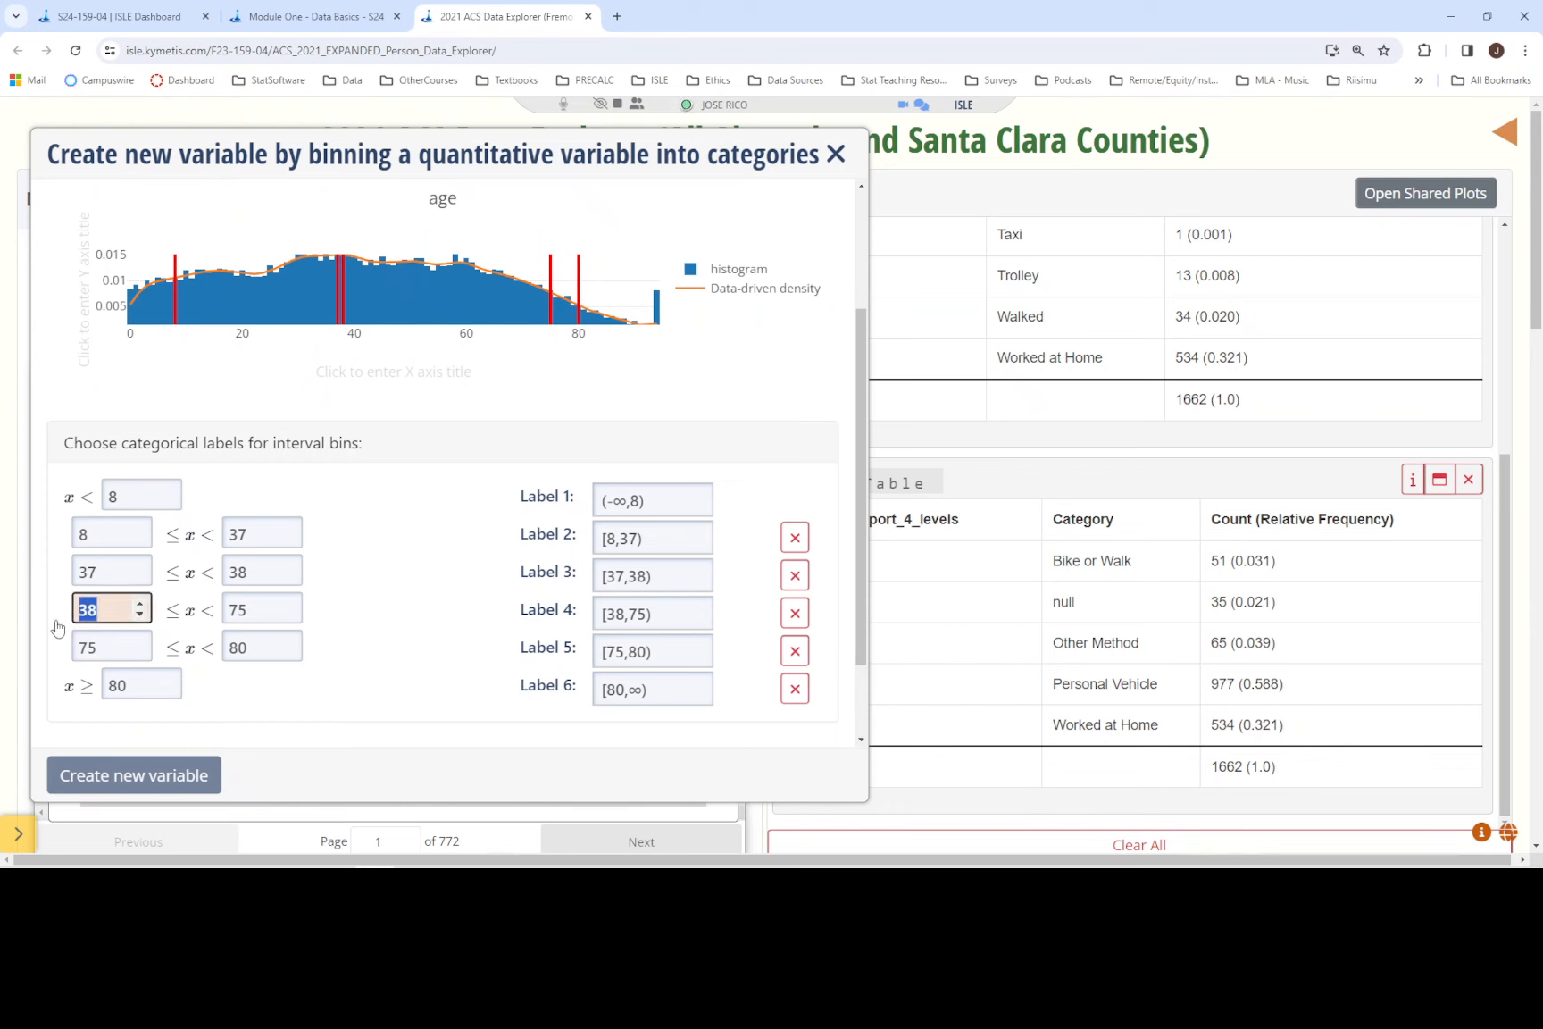
pyautogui.write('70')
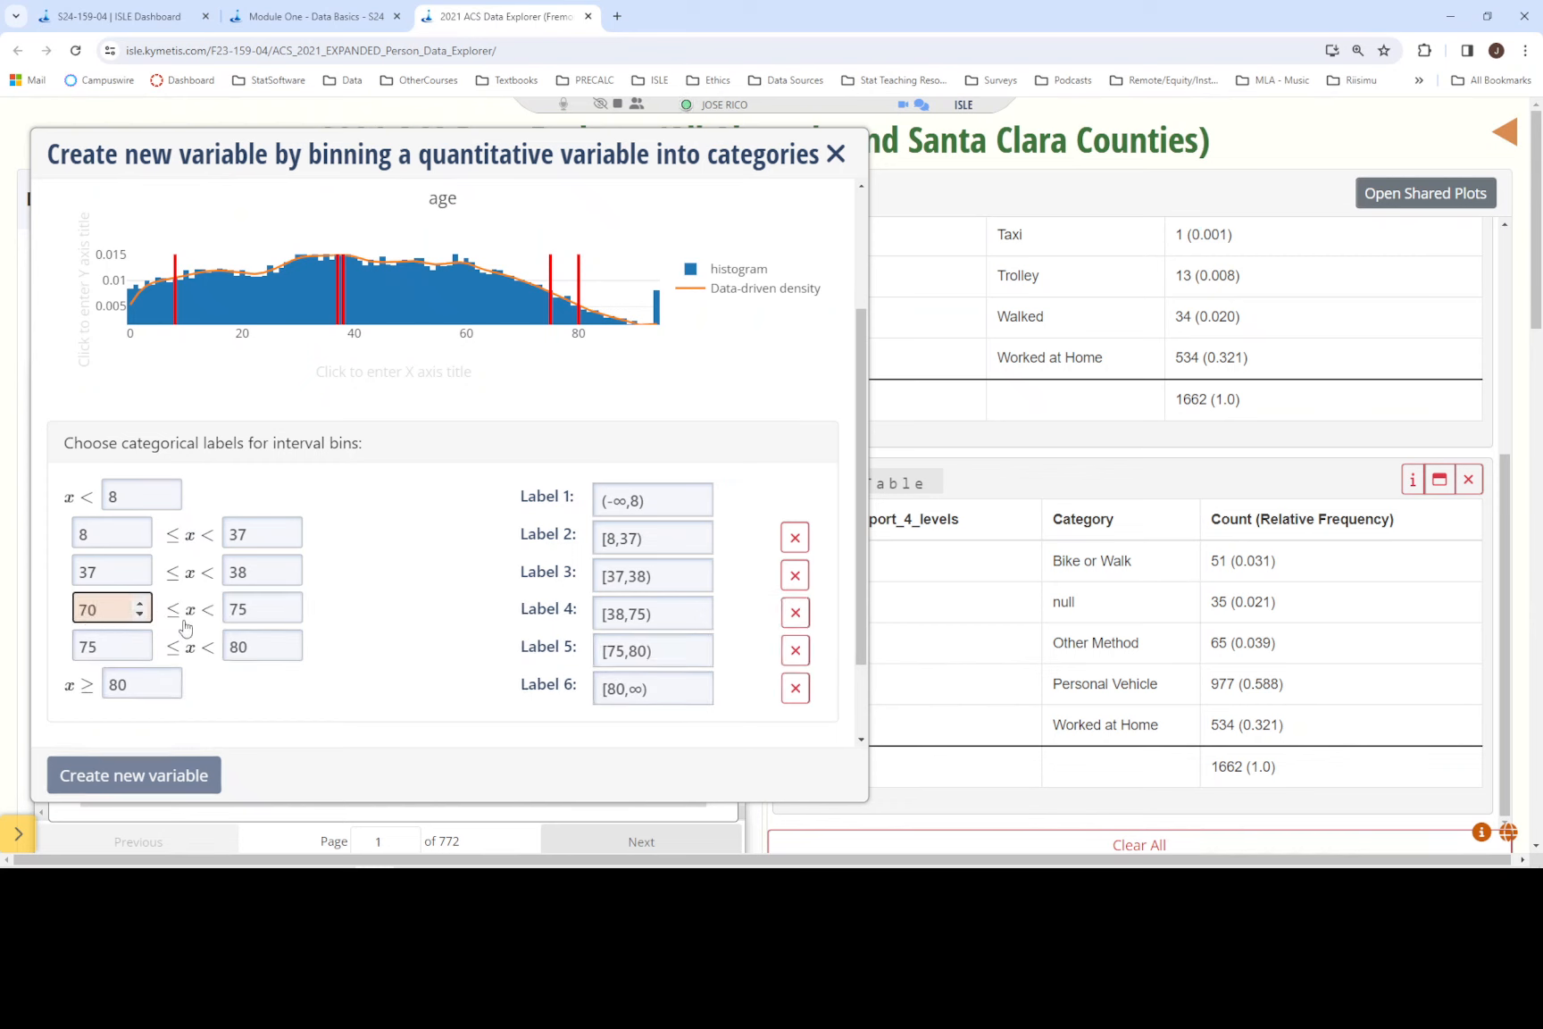
pyautogui.click(404, 616)
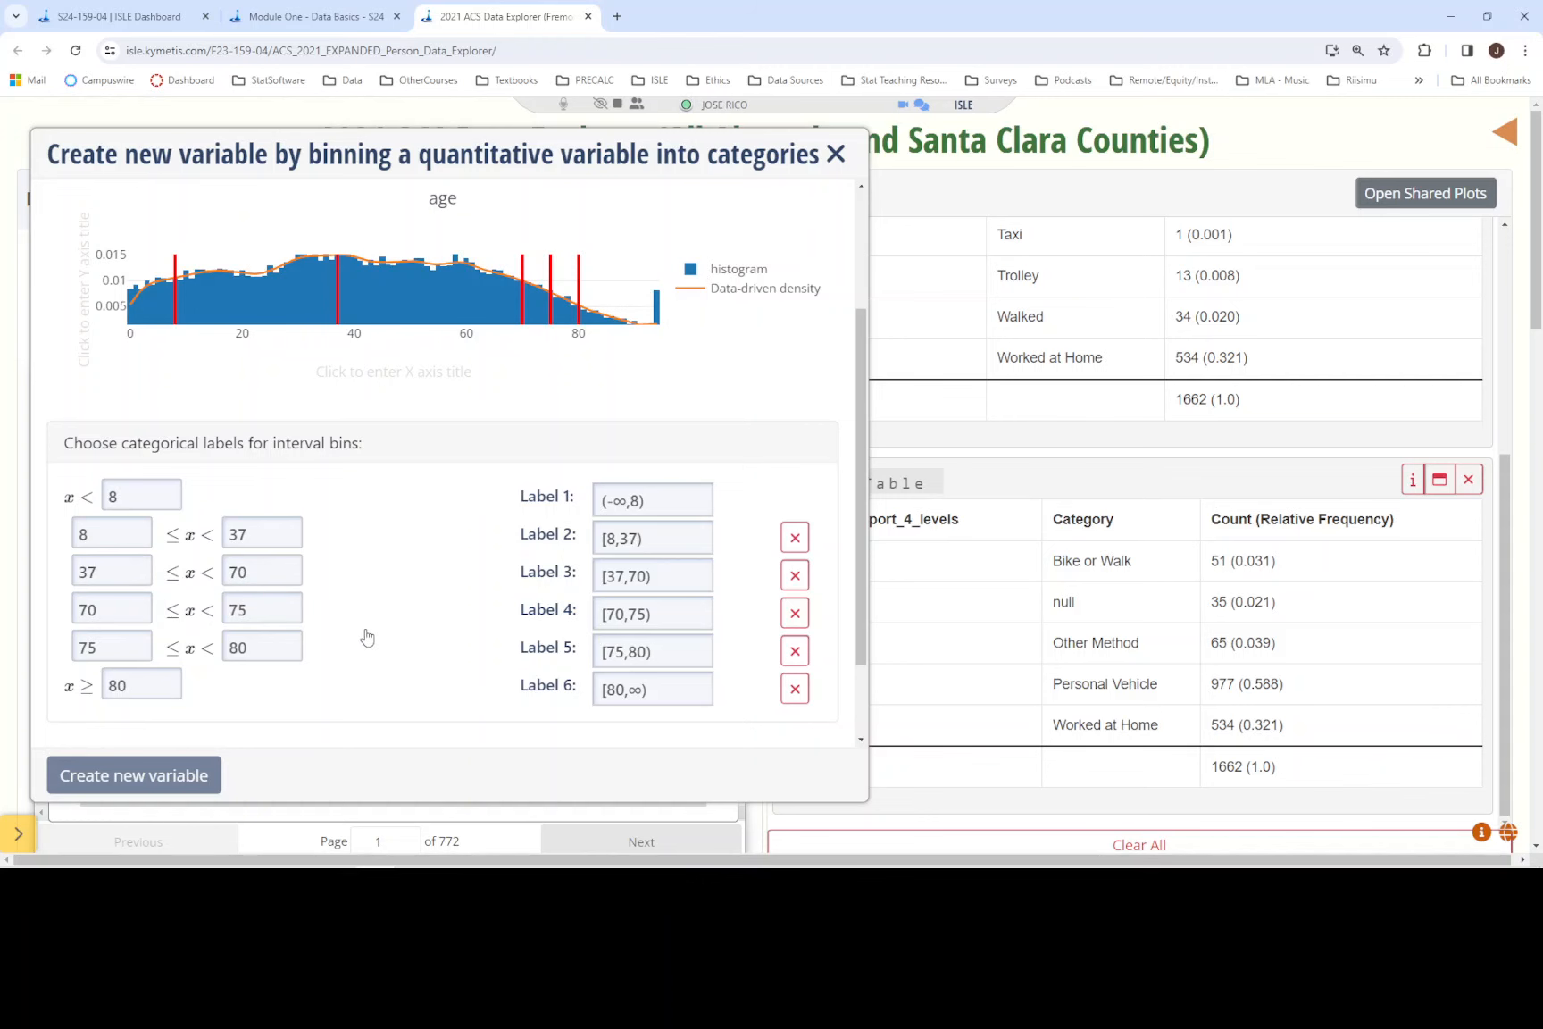
# - Recheck the age groups in the Module One instructions and set the third bin's lower limit to 65
pyautogui.click(331, 16)
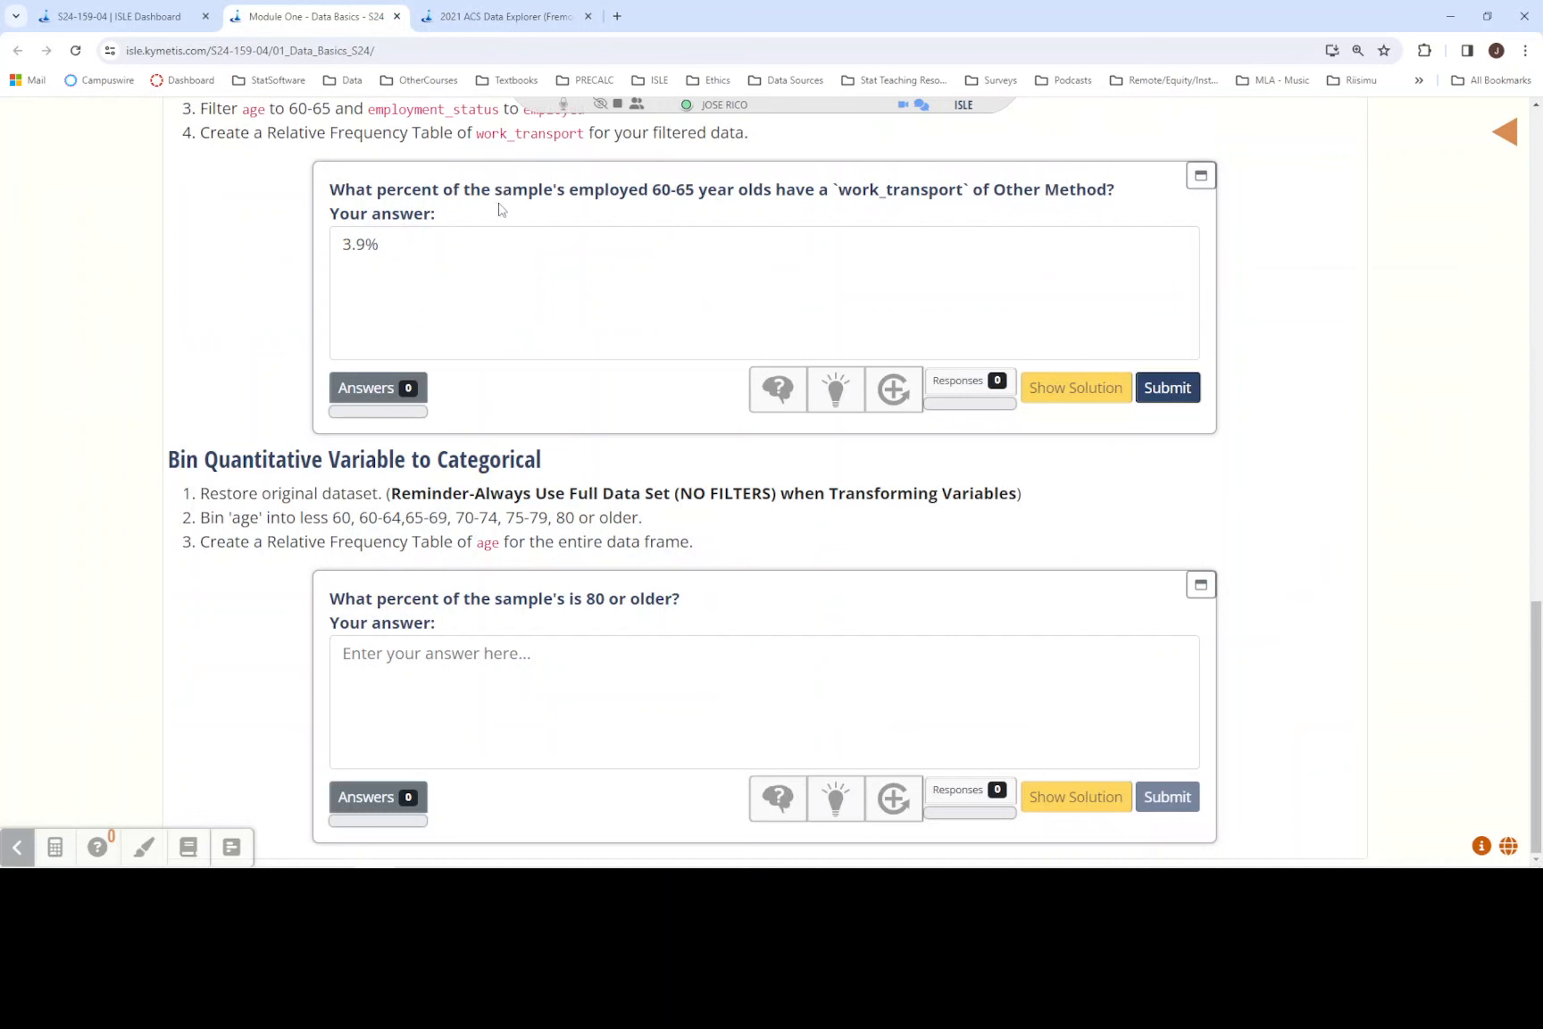
pyautogui.click(500, 16)
pyautogui.click(101, 568)
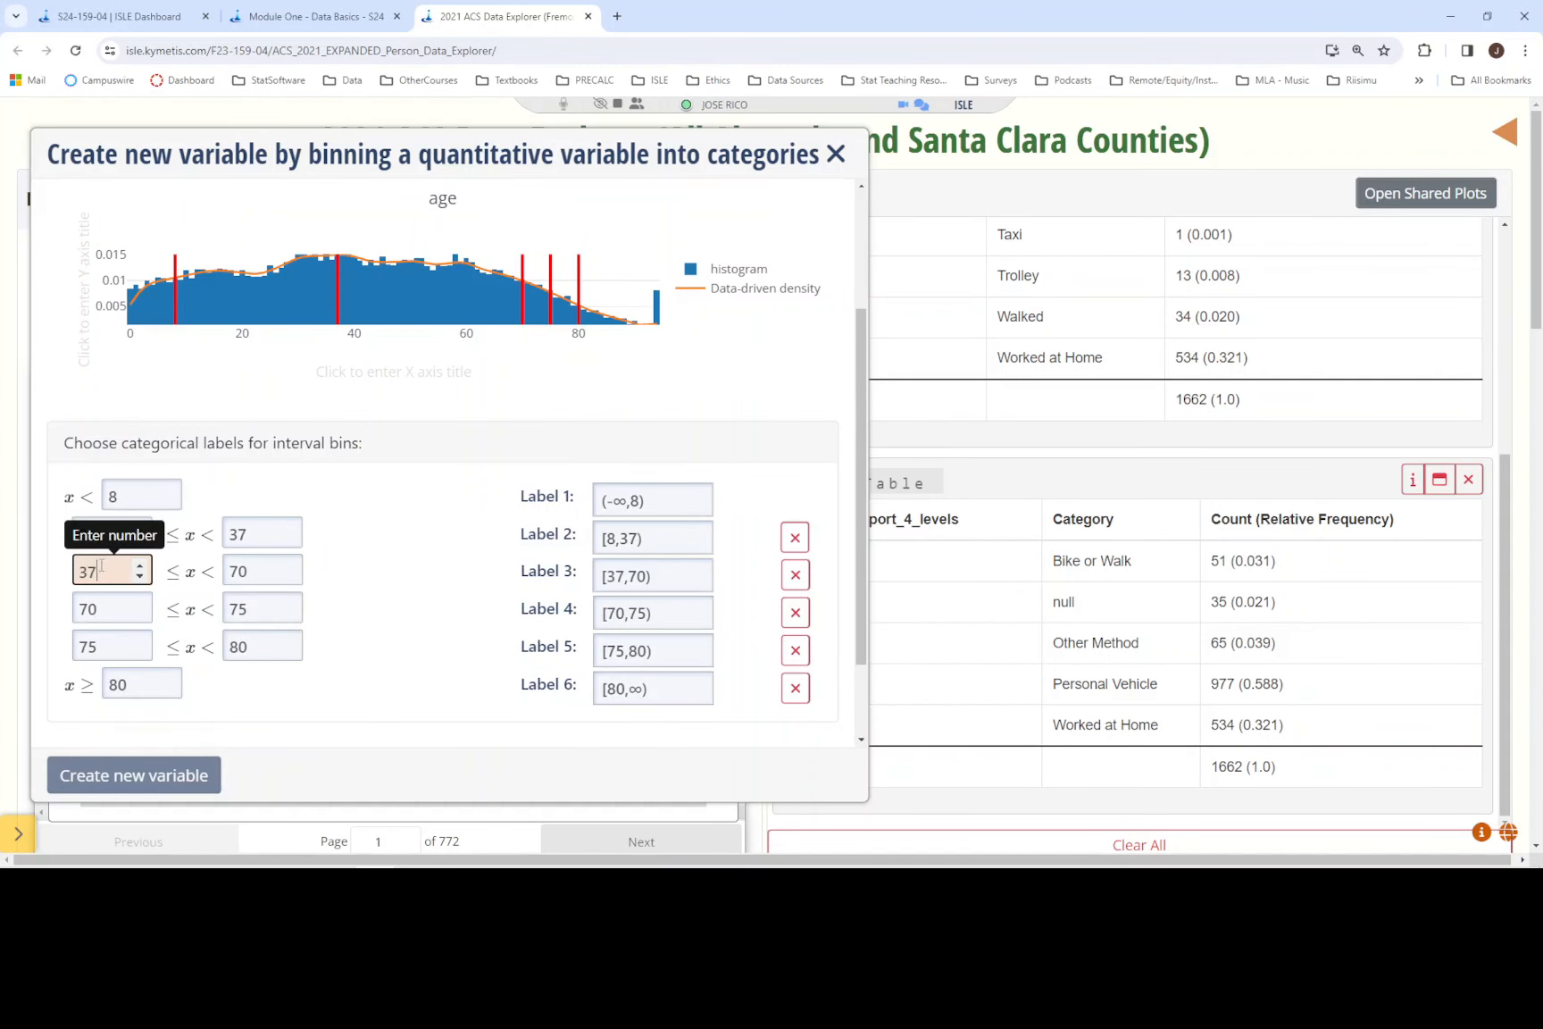
pyautogui.doubleClick(101, 568)
pyautogui.write('65')
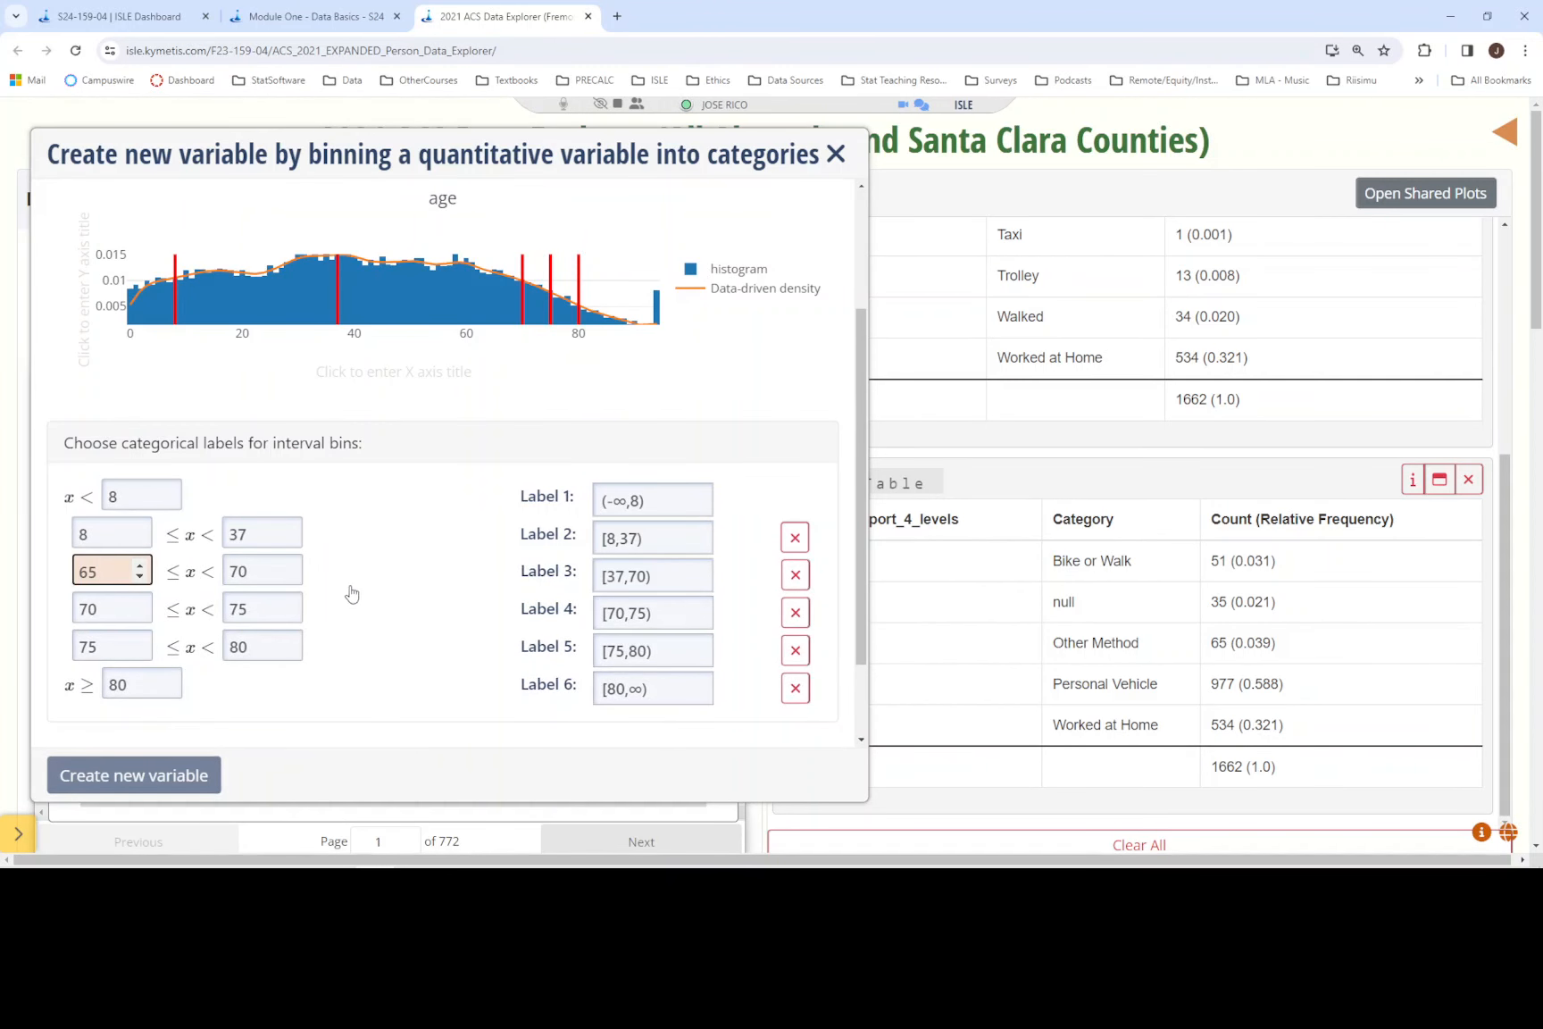
pyautogui.click(352, 593)
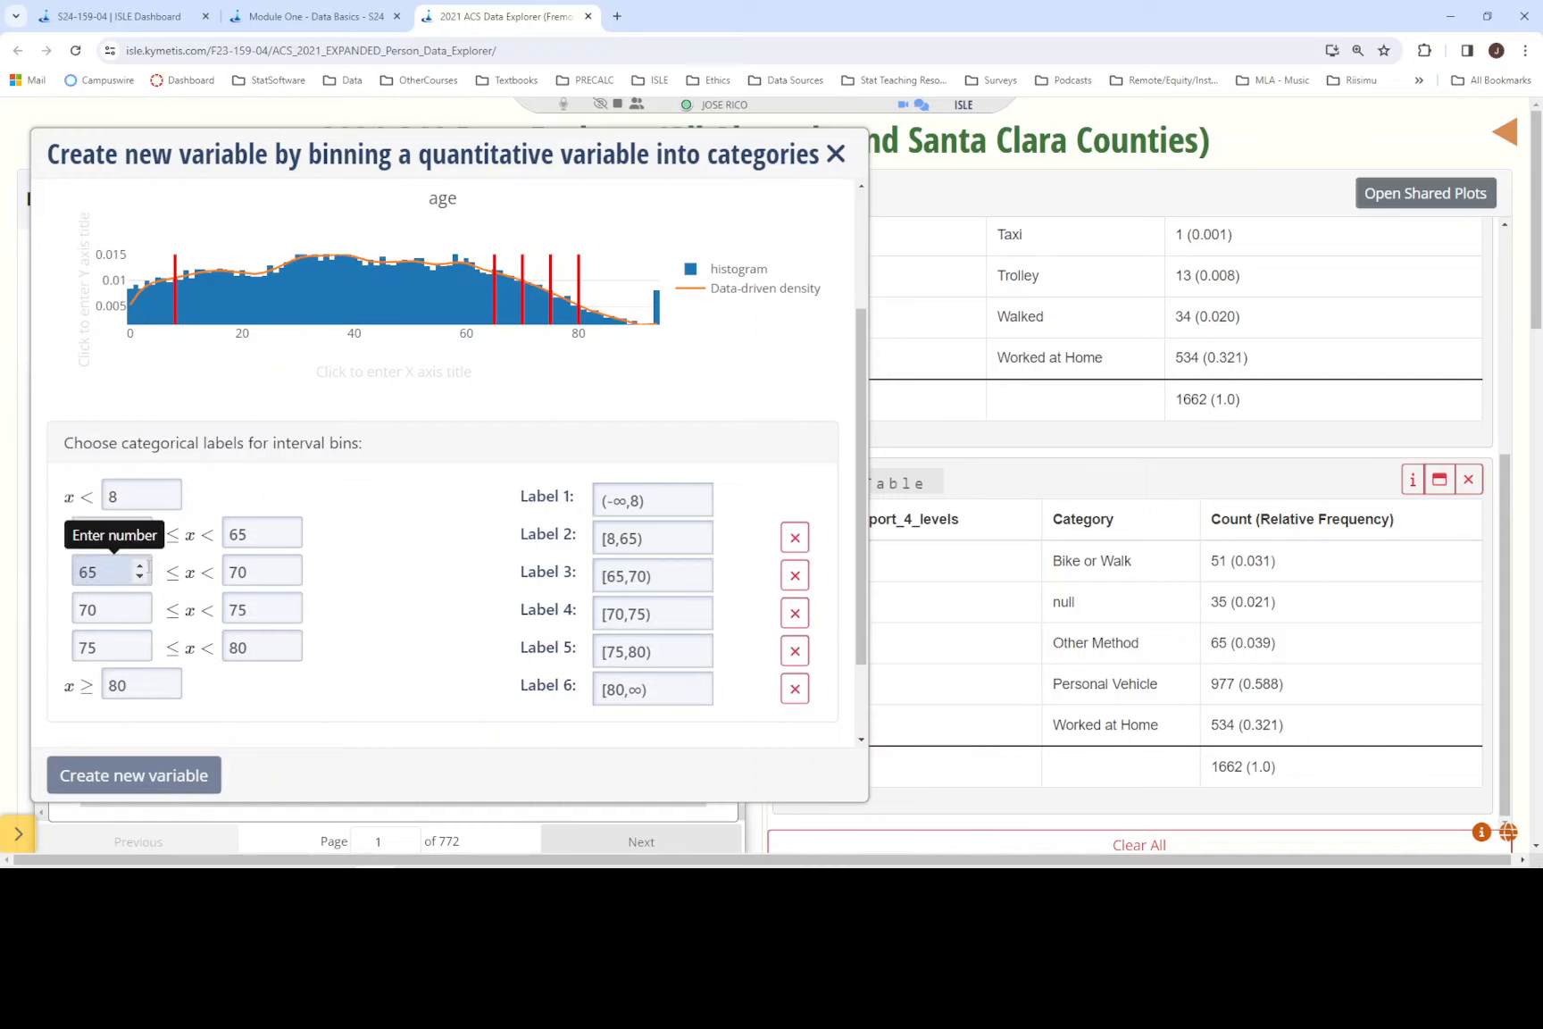
# - Set the second age bin's lower limit to 60
pyautogui.moveTo(115, 541); pyautogui.dragTo(68, 545)
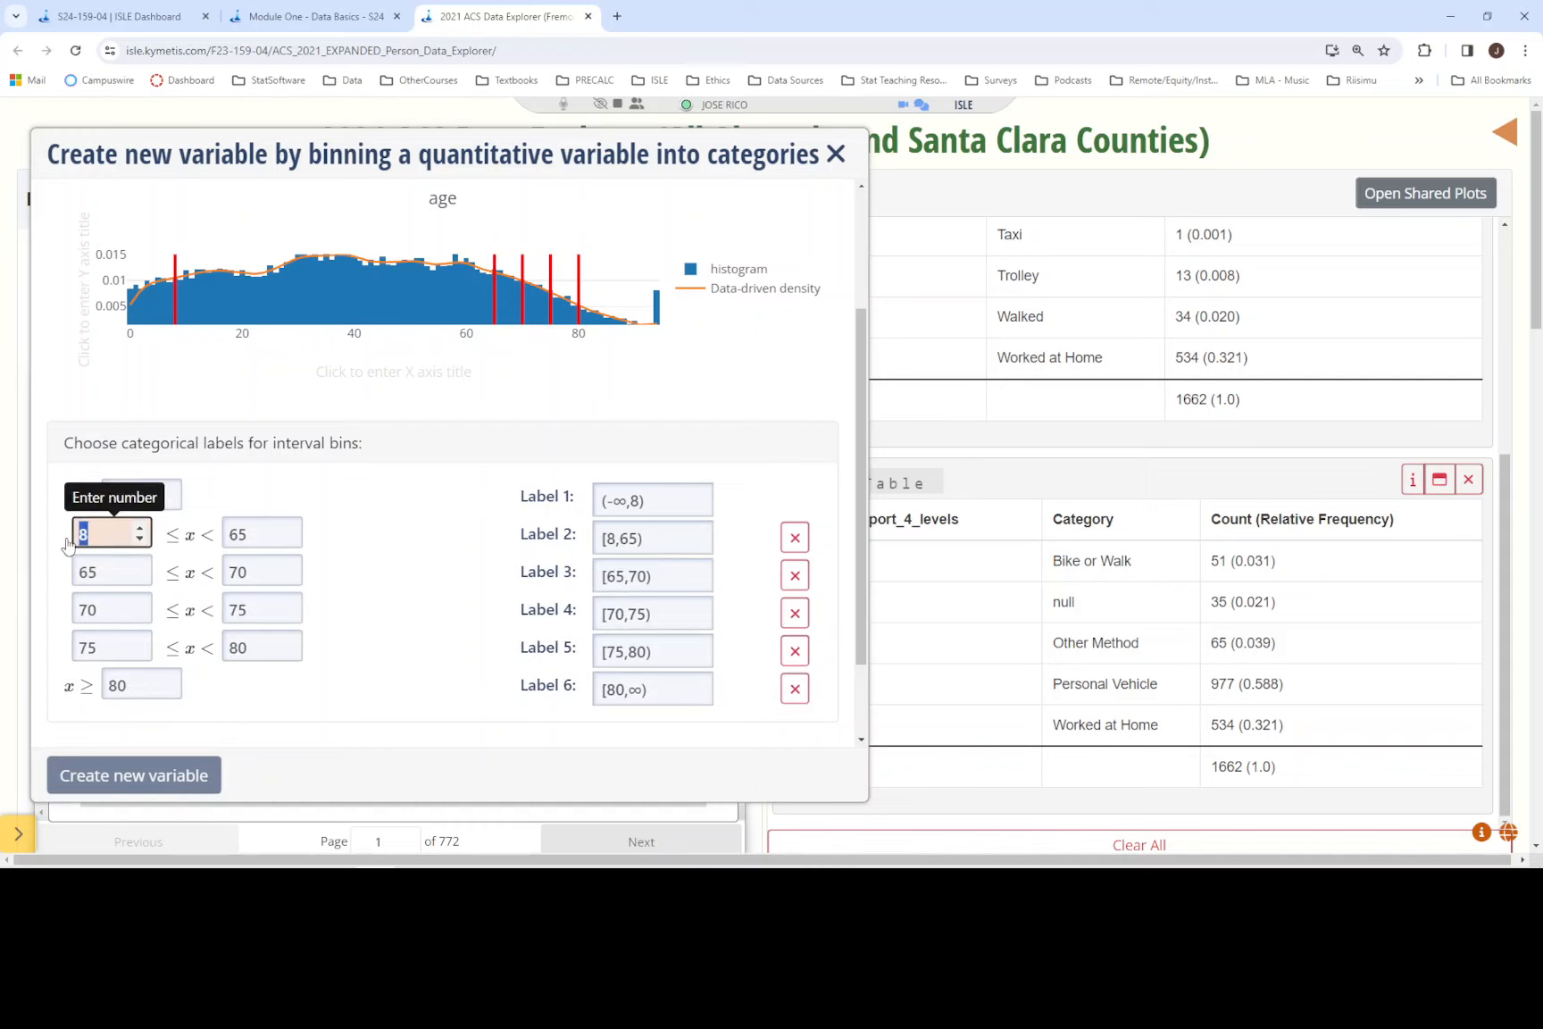
pyautogui.write('60')
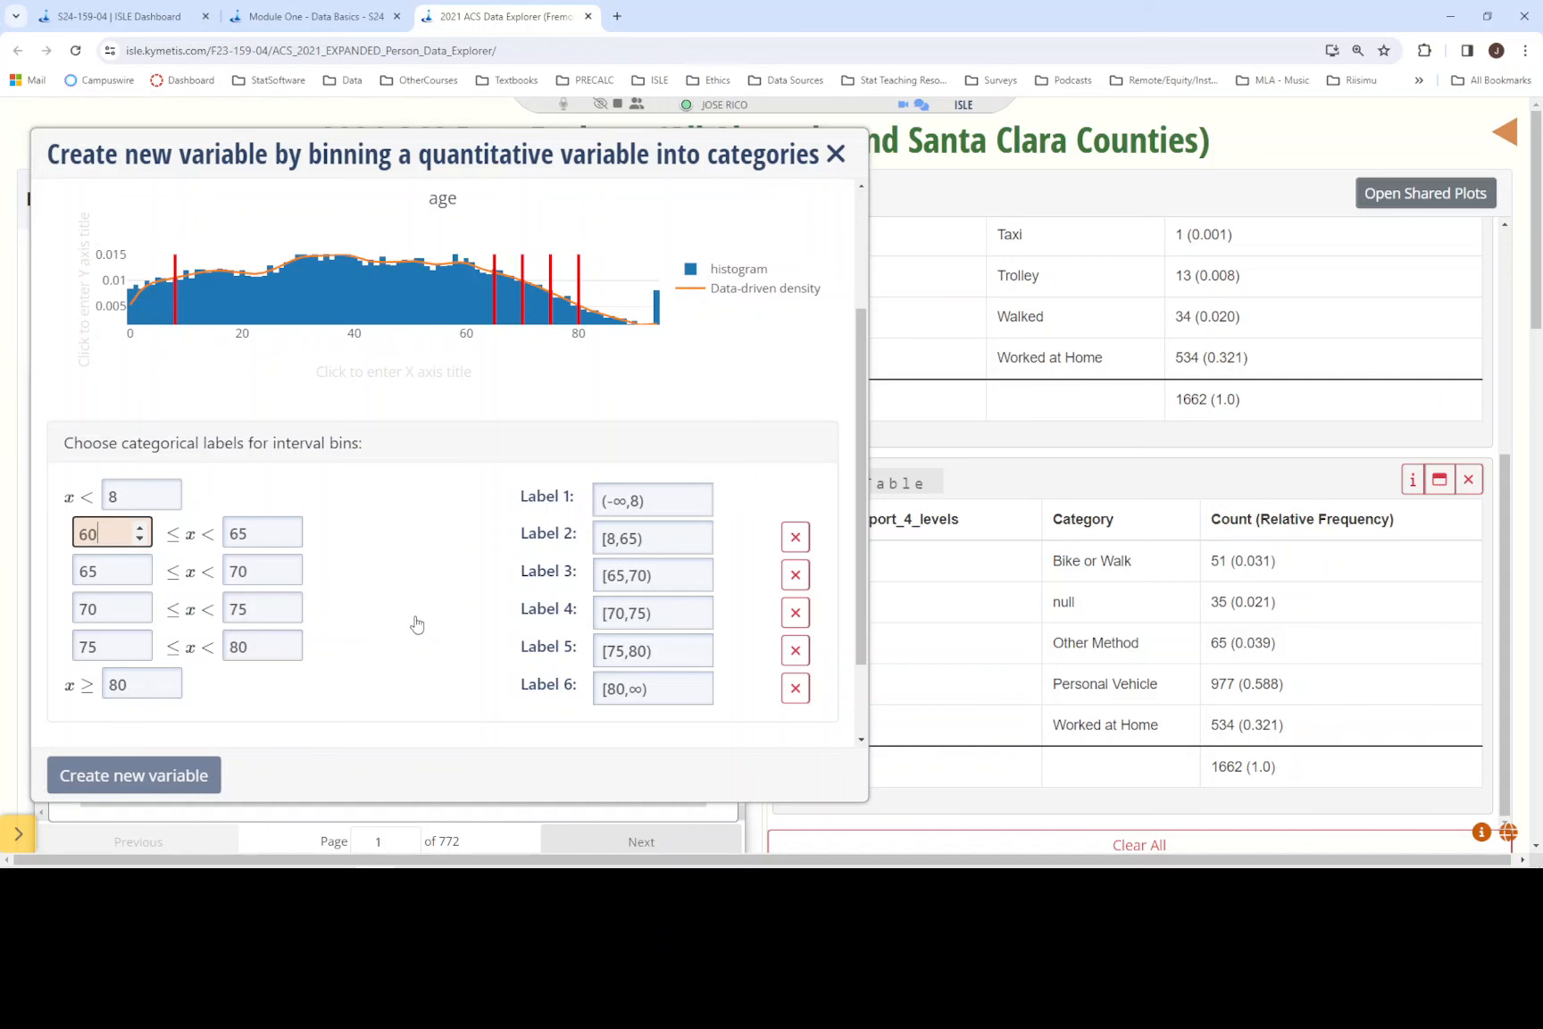
pyautogui.click(416, 624)
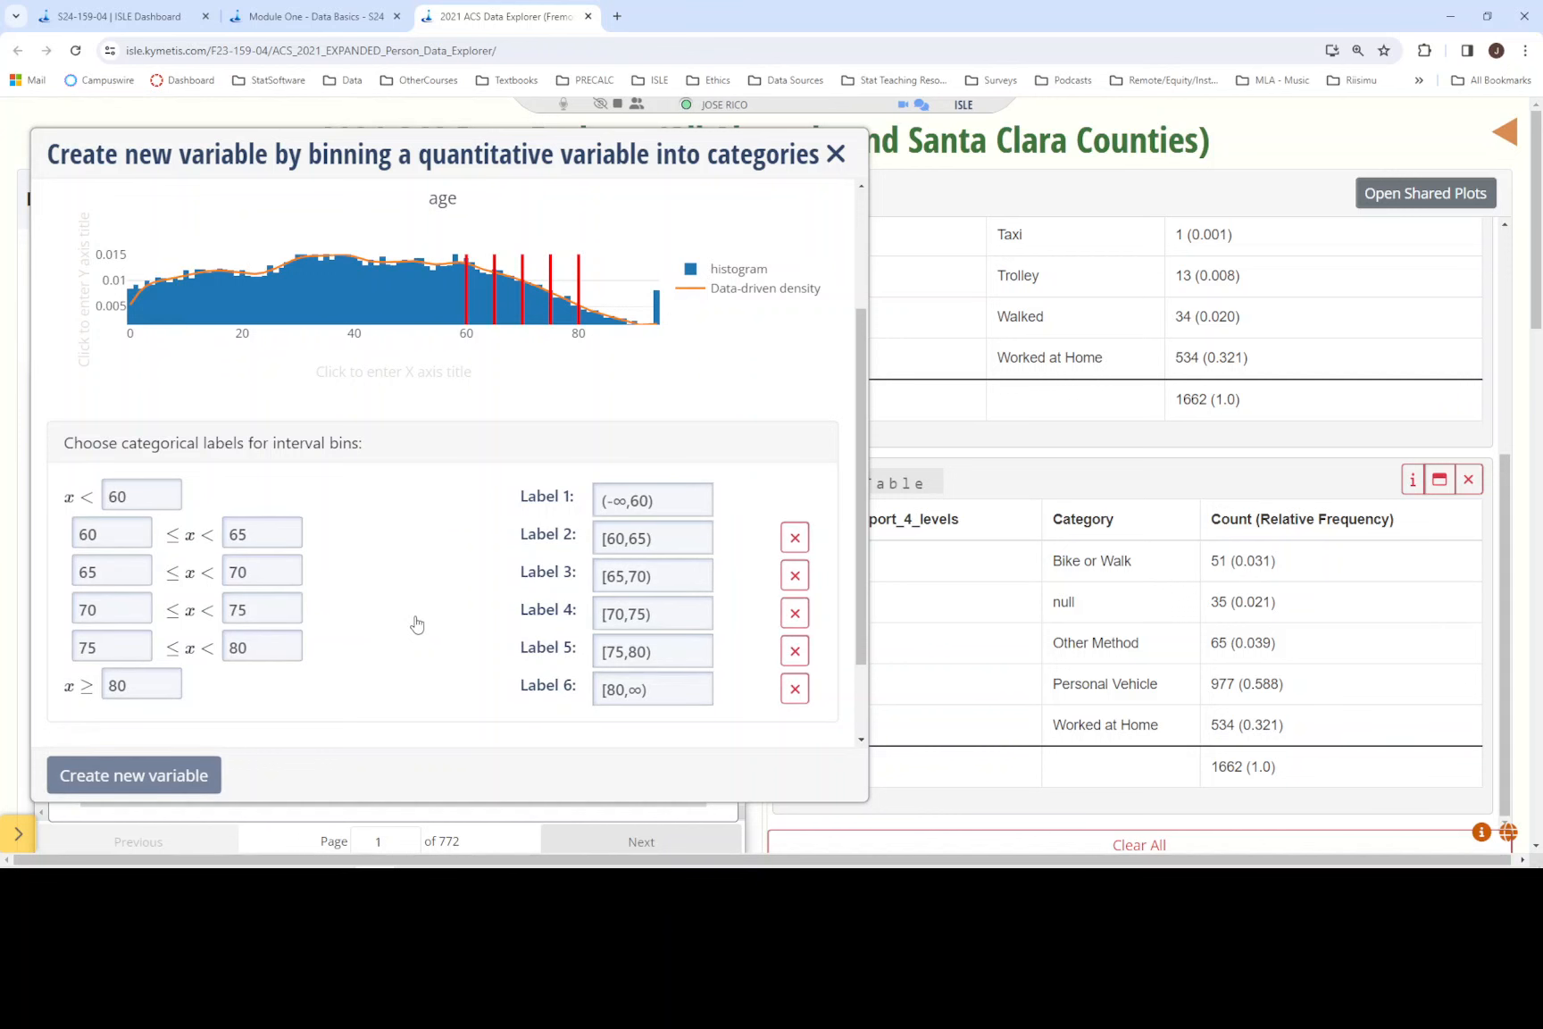
# - Recheck the first age group in the Module One instructions and label the first age bin "less than 60"
pyautogui.click(341, 20)
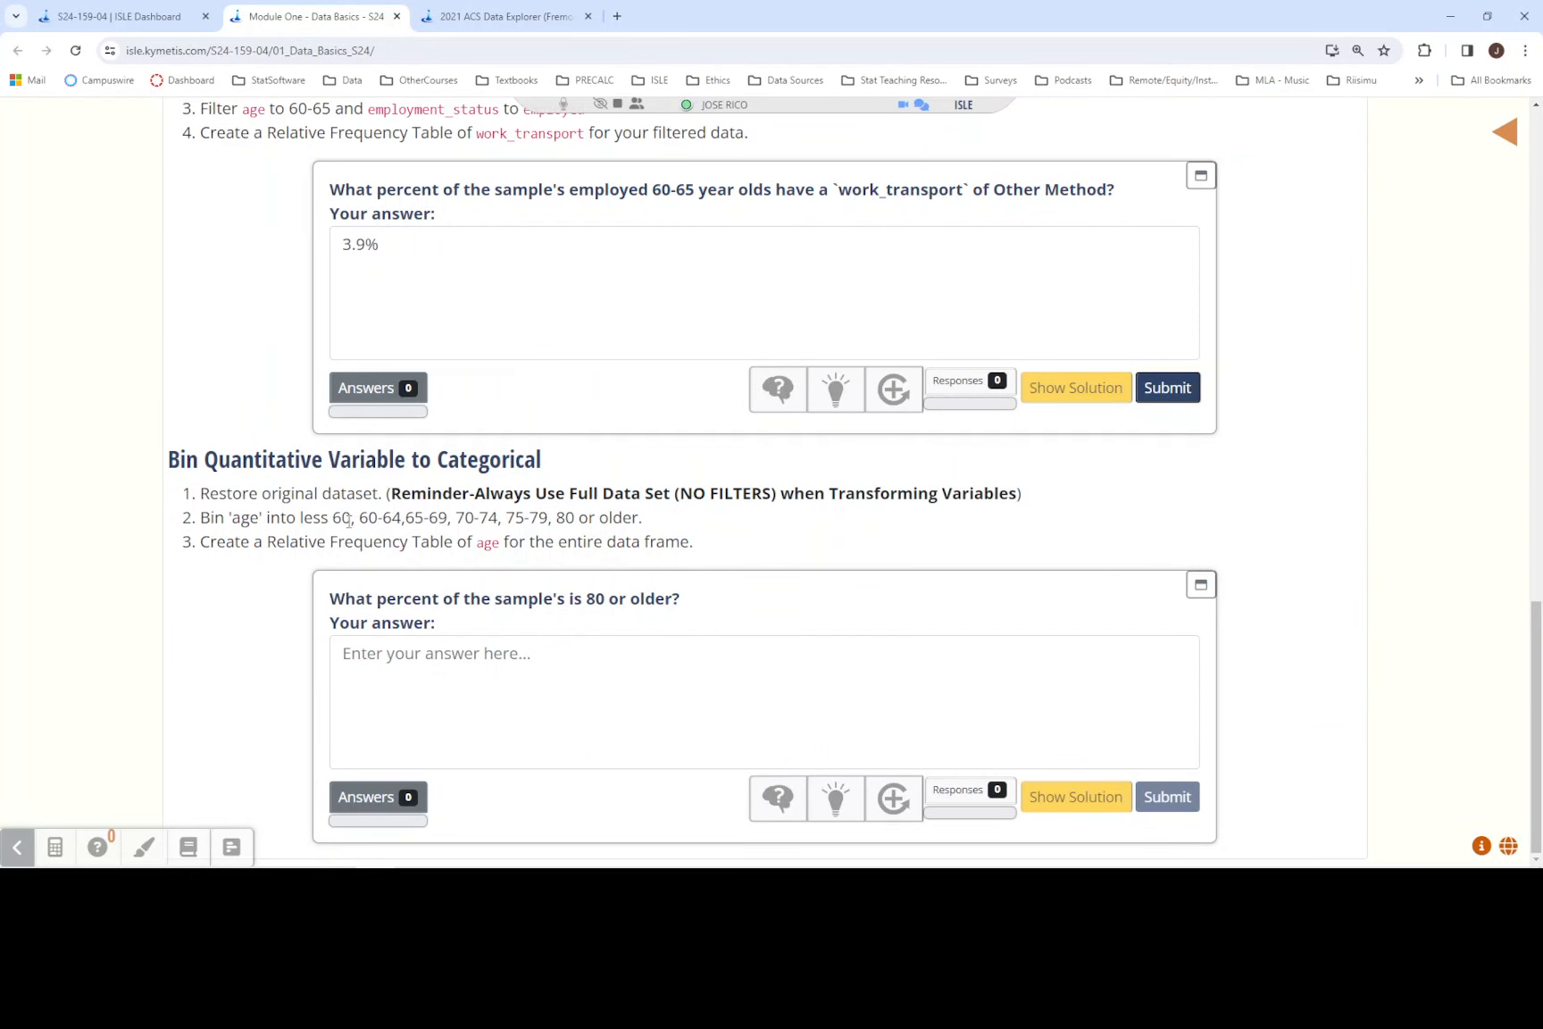
pyautogui.moveTo(349, 519); pyautogui.dragTo(301, 520)
pyautogui.click(515, 25)
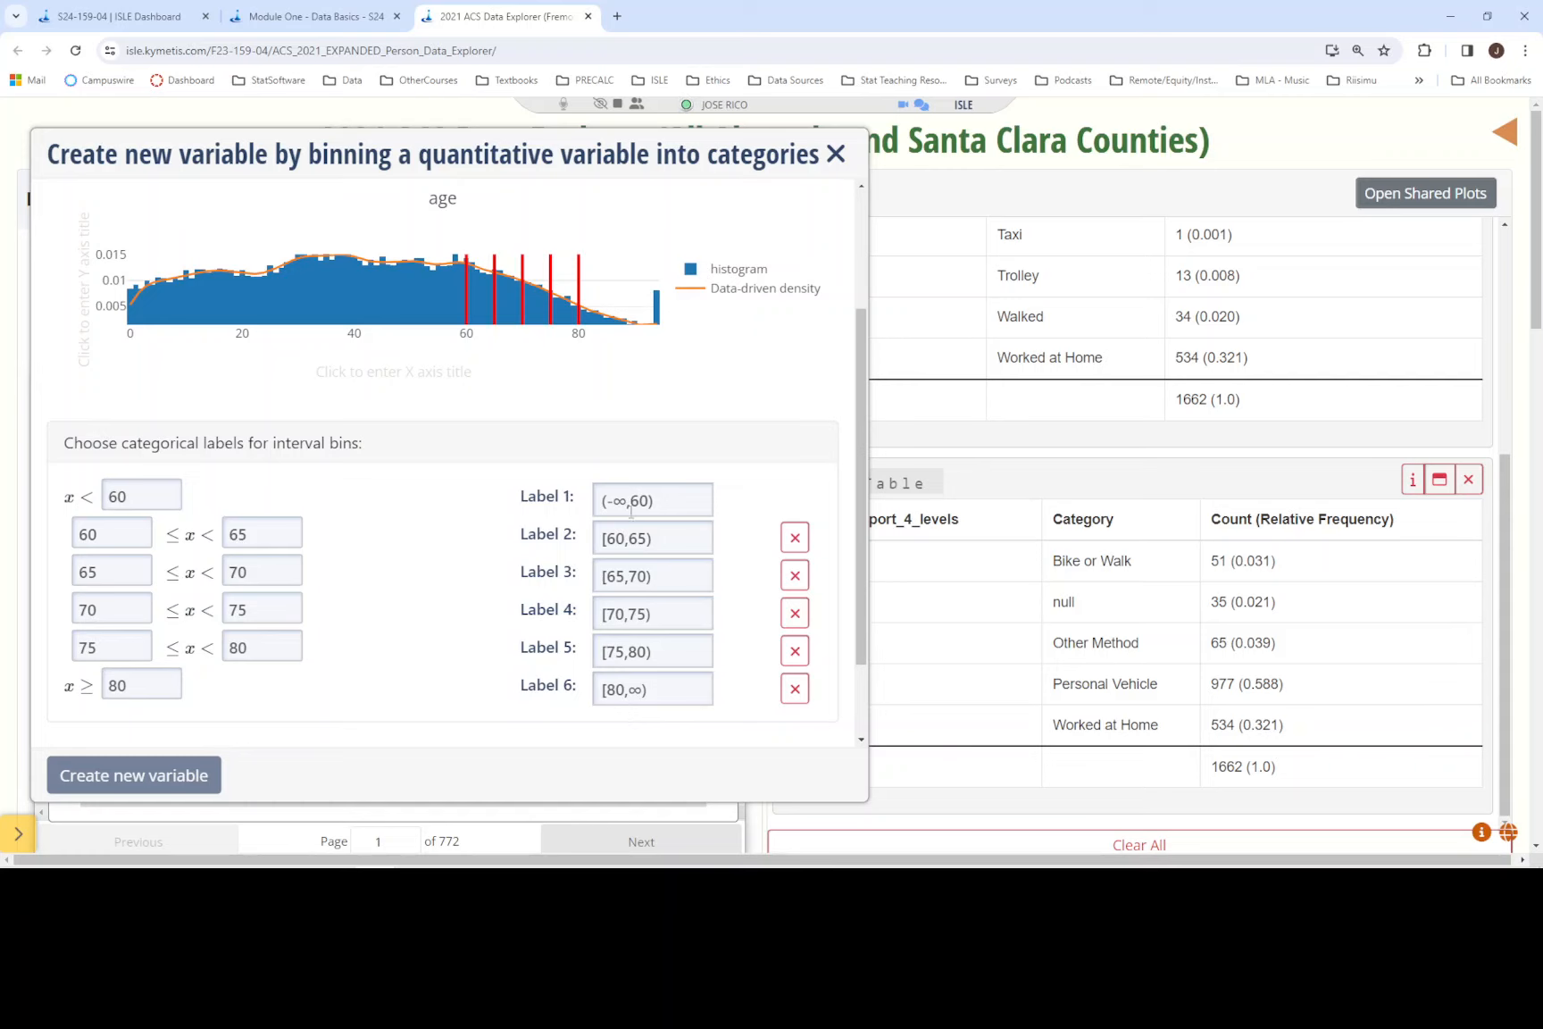
pyautogui.click(675, 500)
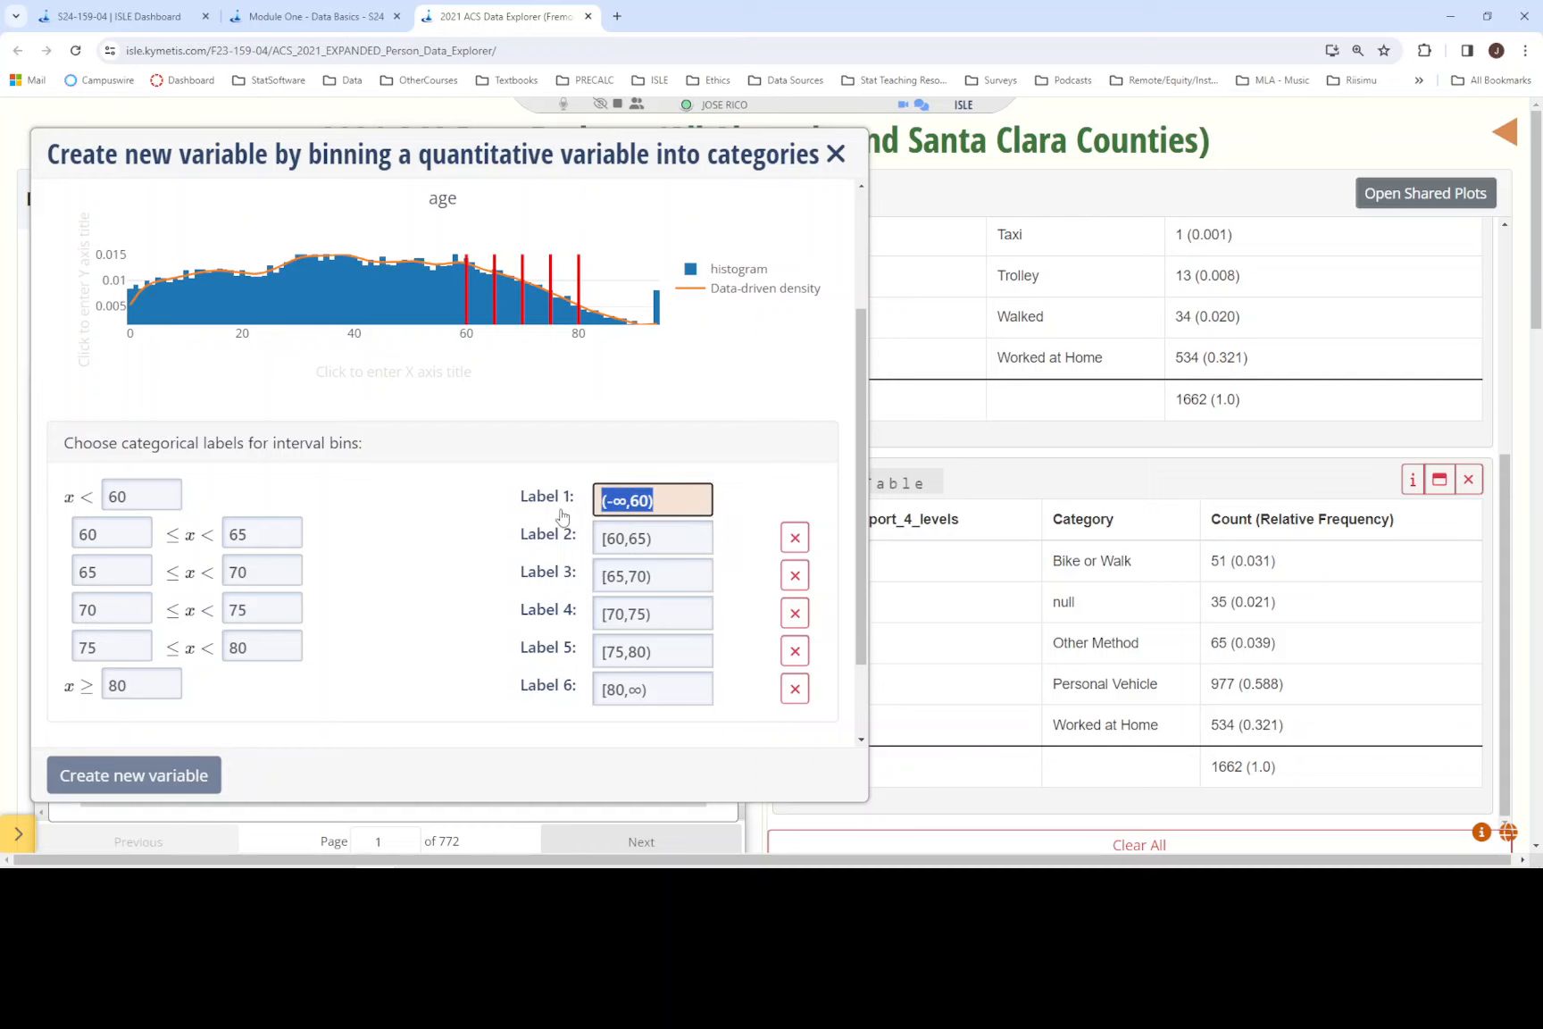
pyautogui.write('less th')
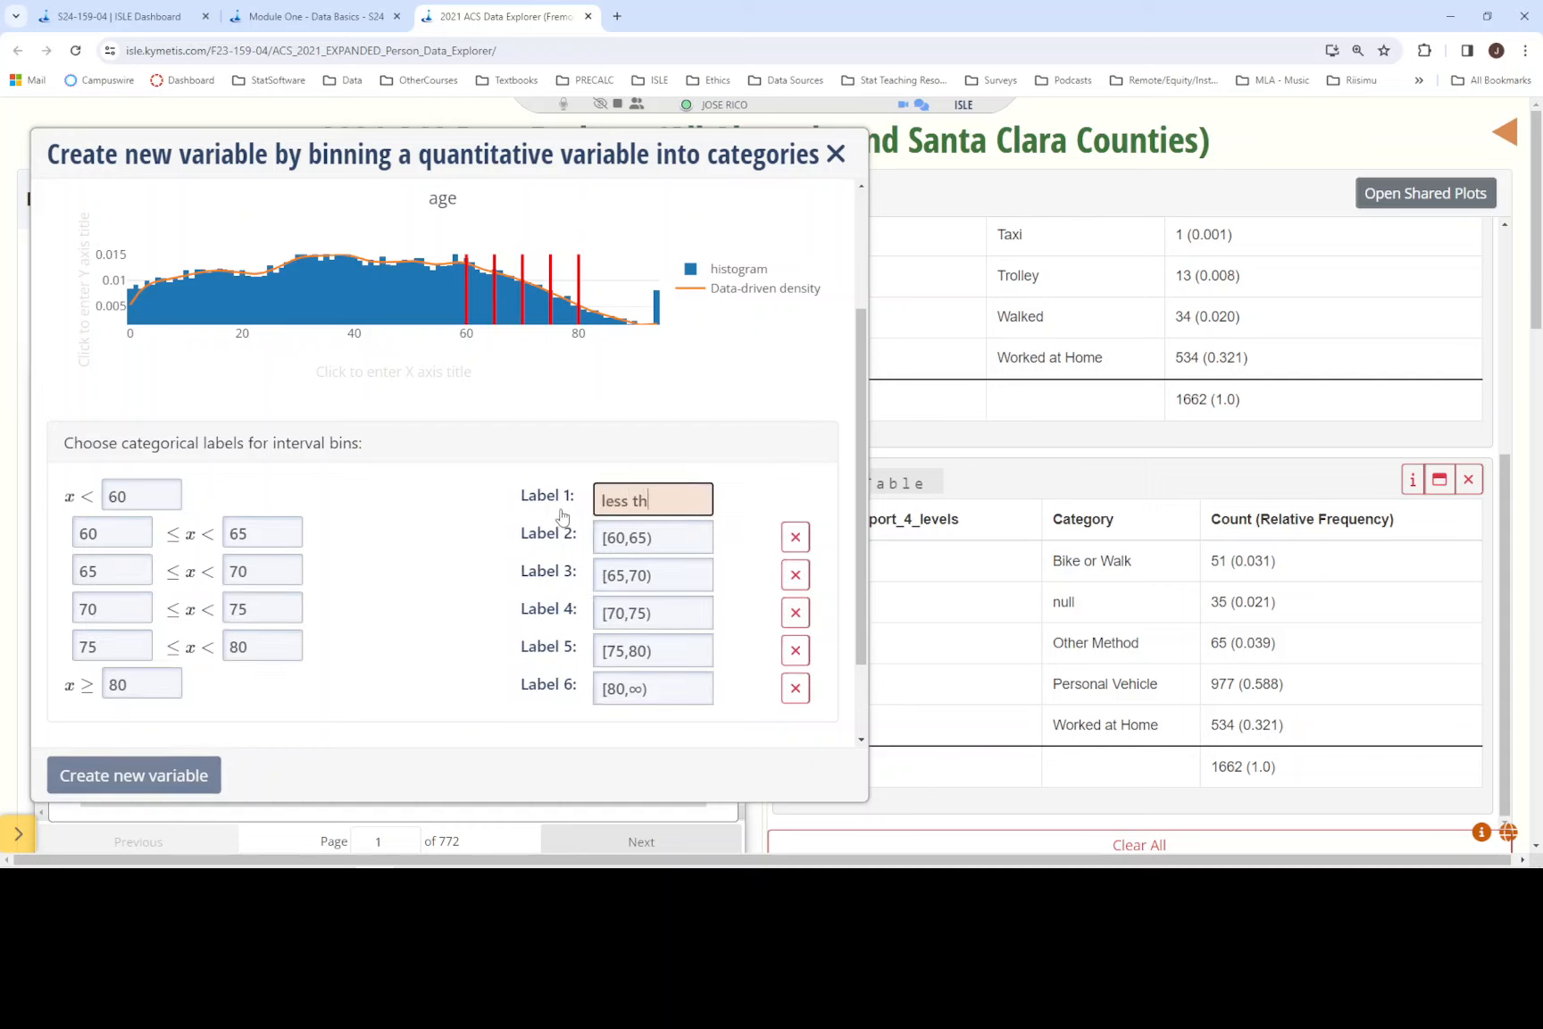
pyautogui.write('an 60')
# - Label the second age bin "60-64" and the third age bin "65-69"
pyautogui.click(676, 540)
pyautogui.write('60-64')
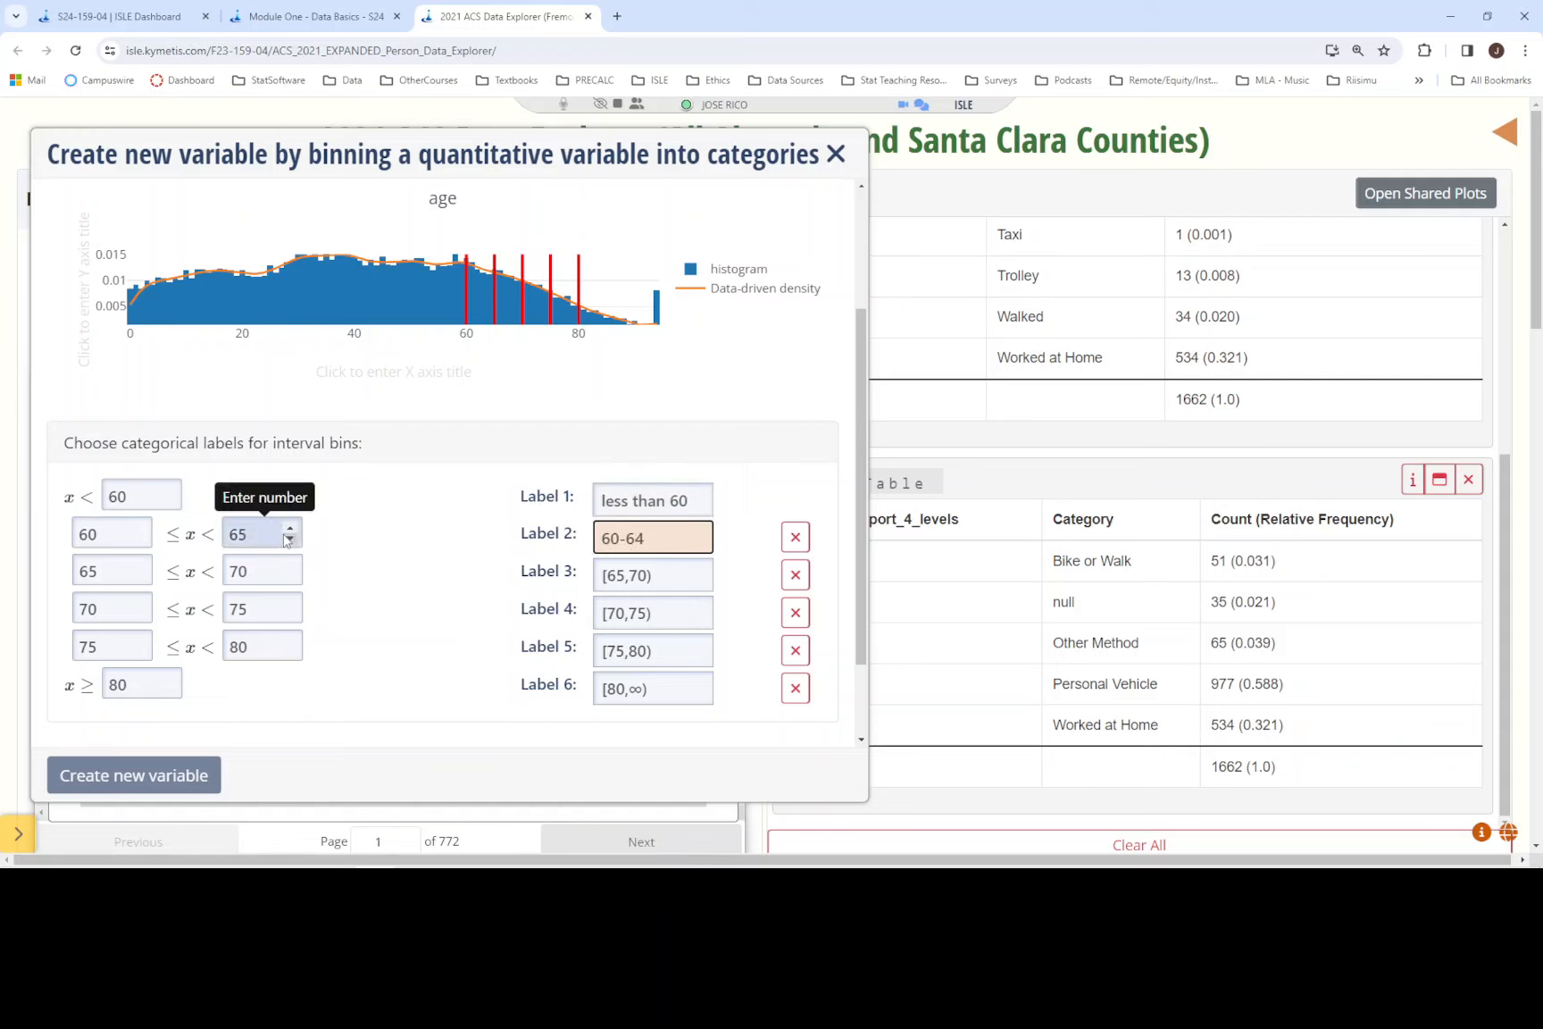
pyautogui.click(639, 582)
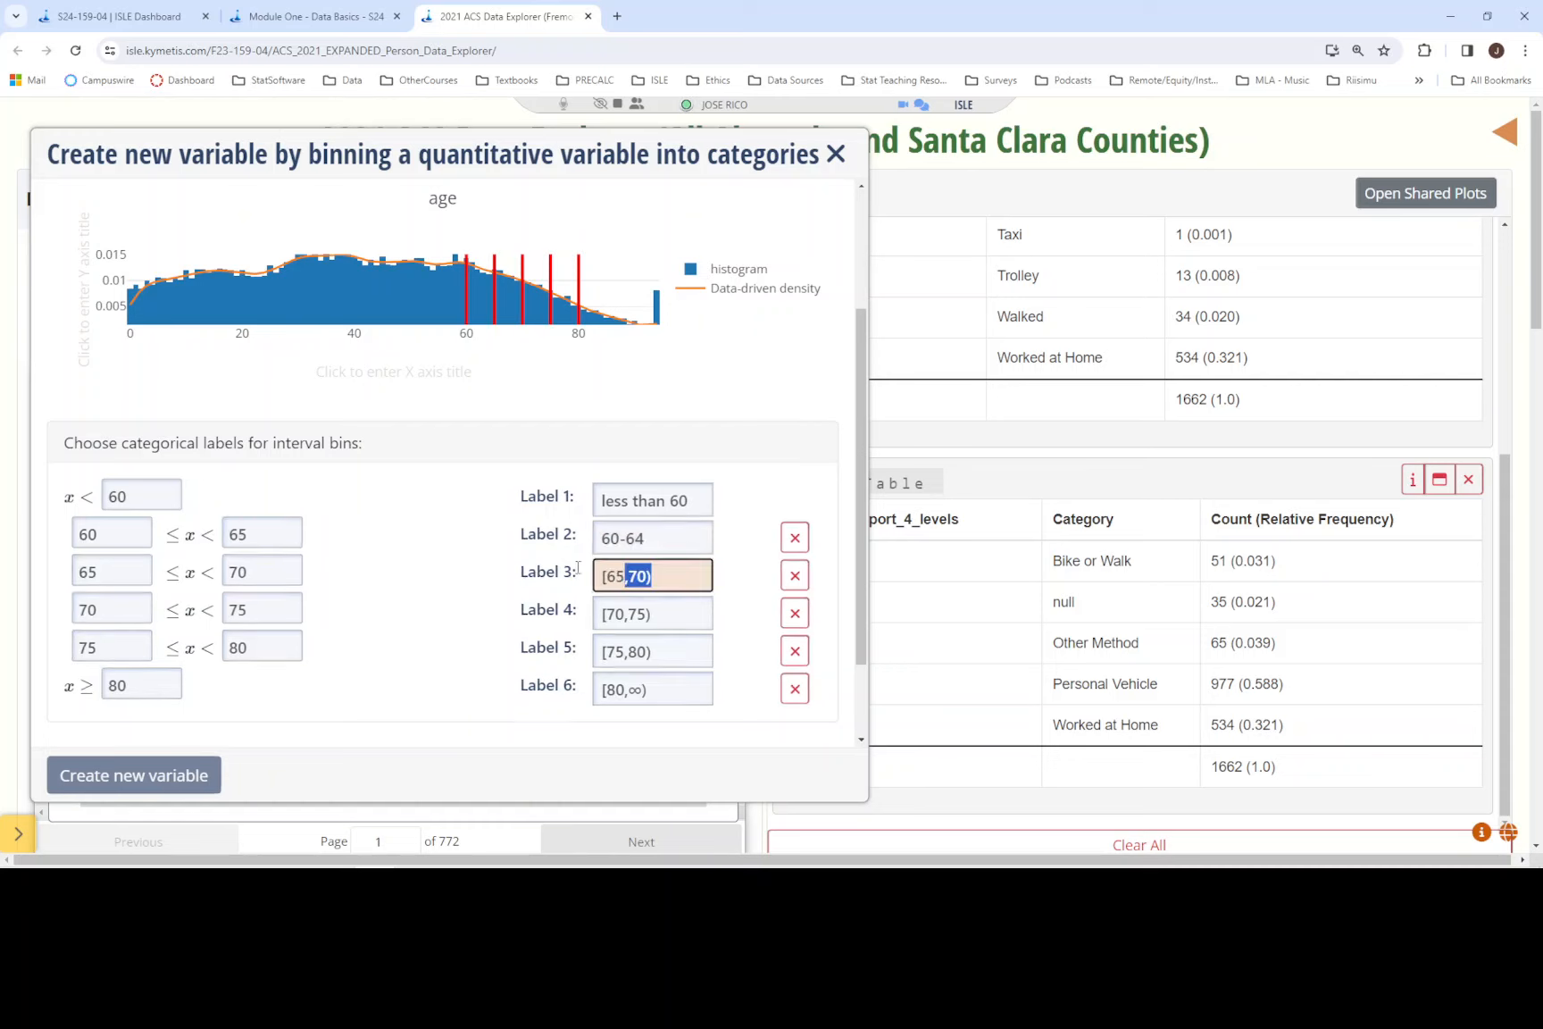
pyautogui.write('65-69')
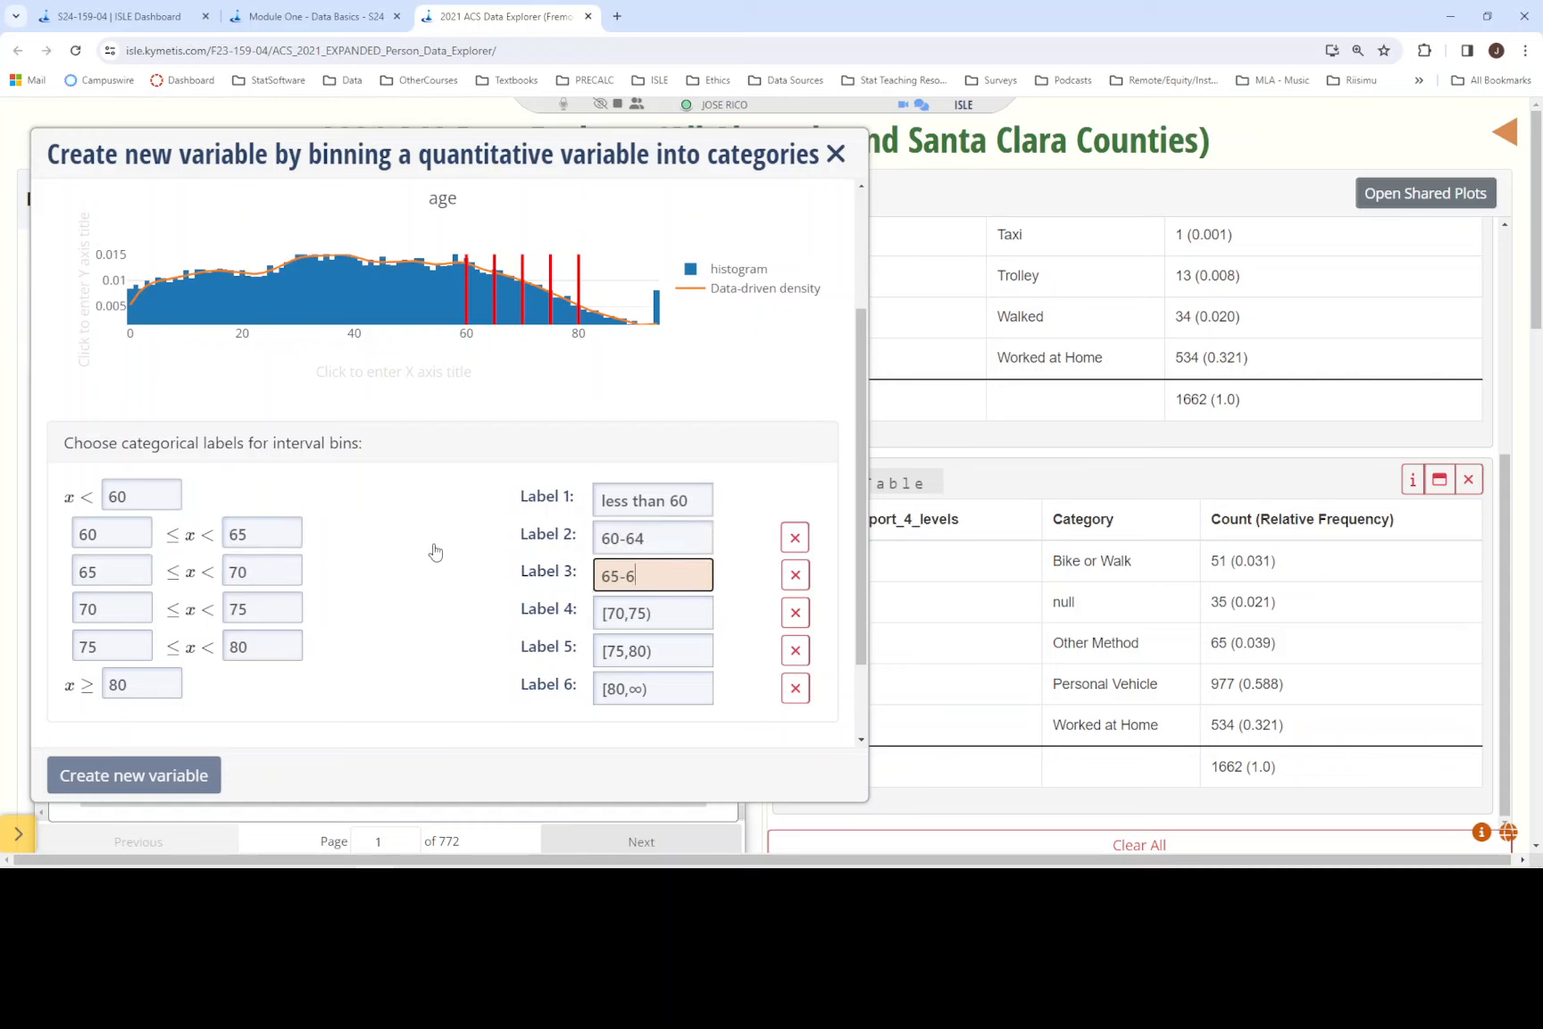
# - Label the fourth age bin "70-74" and the fifth age bin "75-79"
pyautogui.click(664, 619)
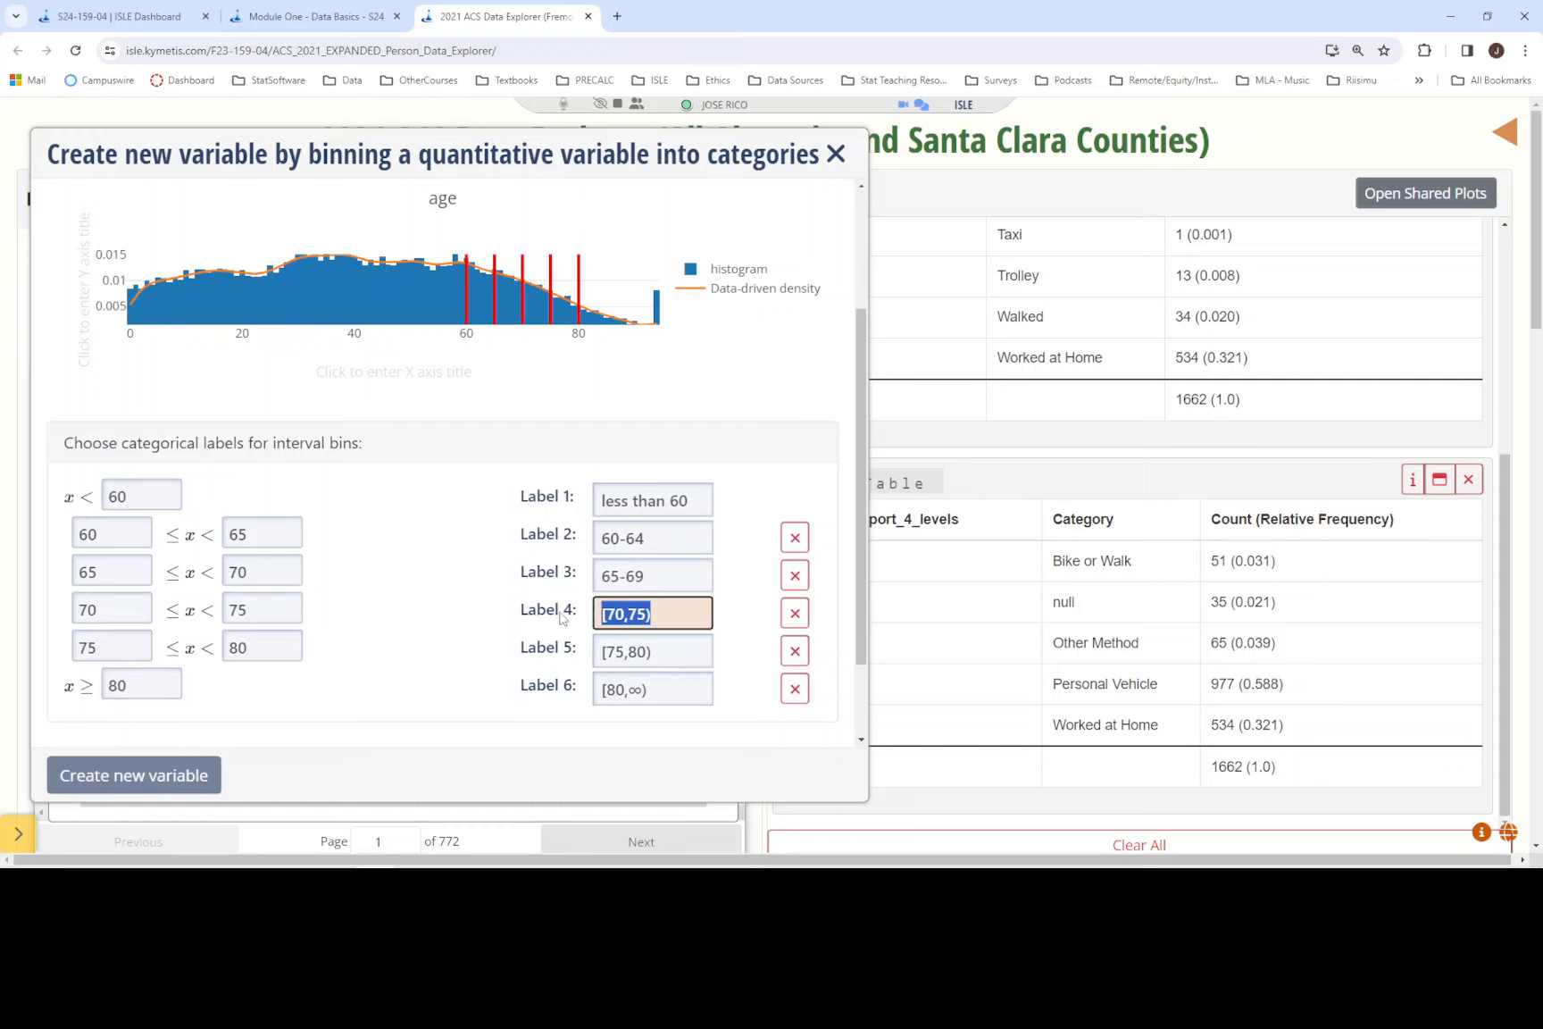
pyautogui.write('70-')
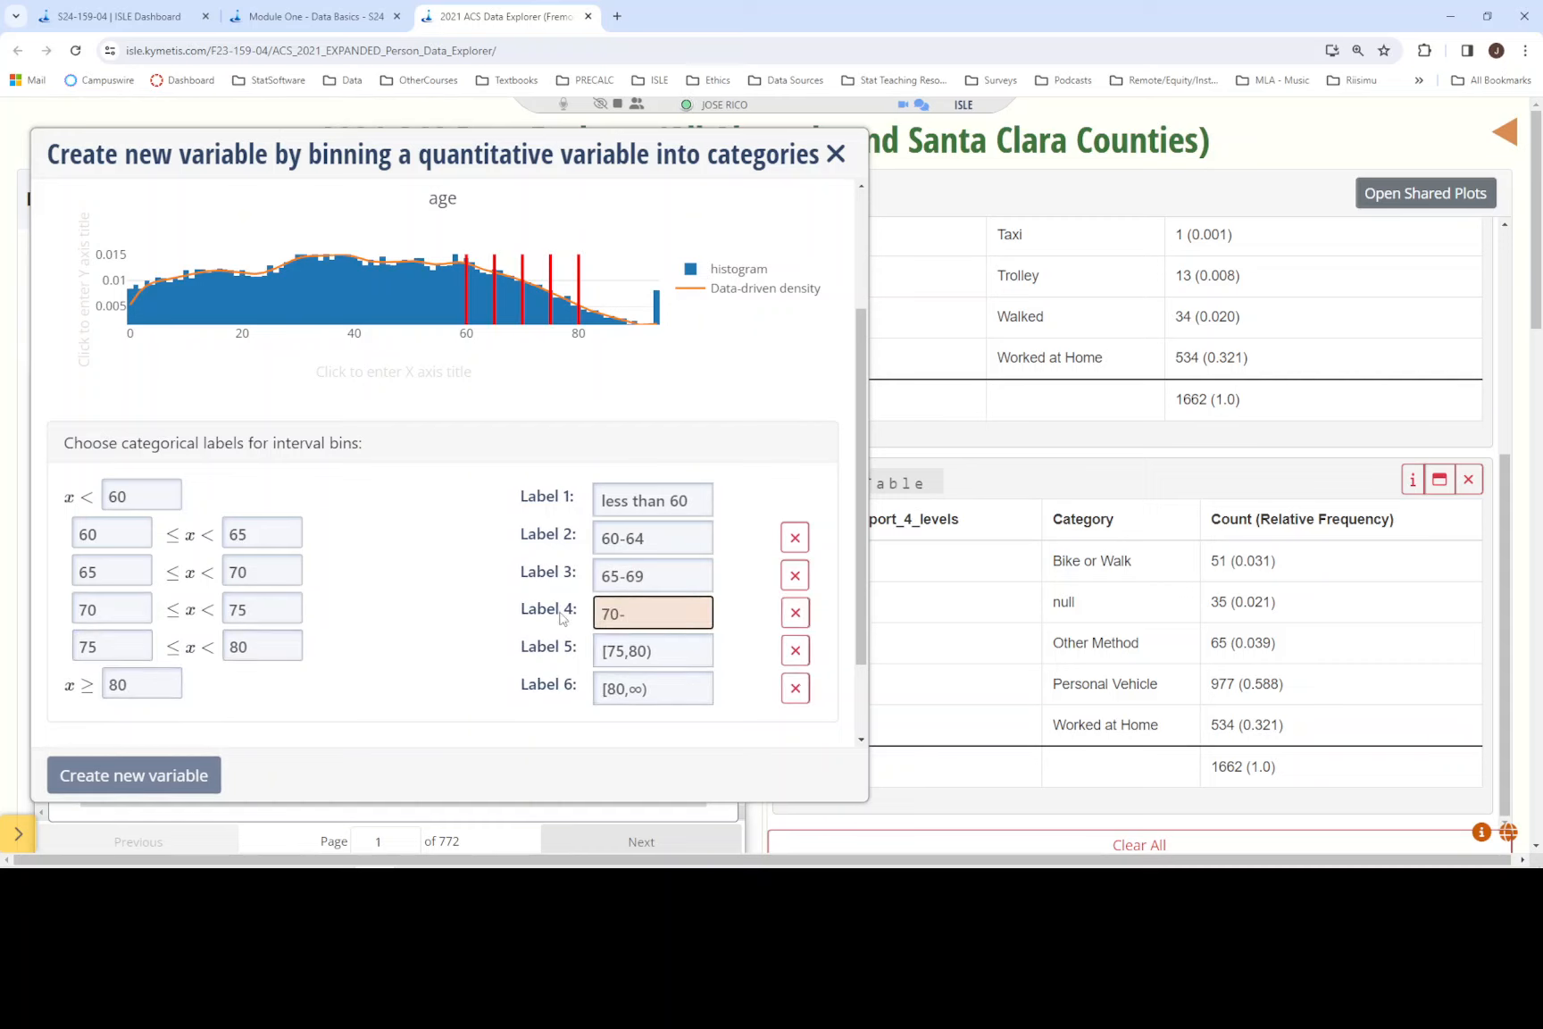
pyautogui.write('74')
pyautogui.press('Tab')
pyautogui.write('75-79')
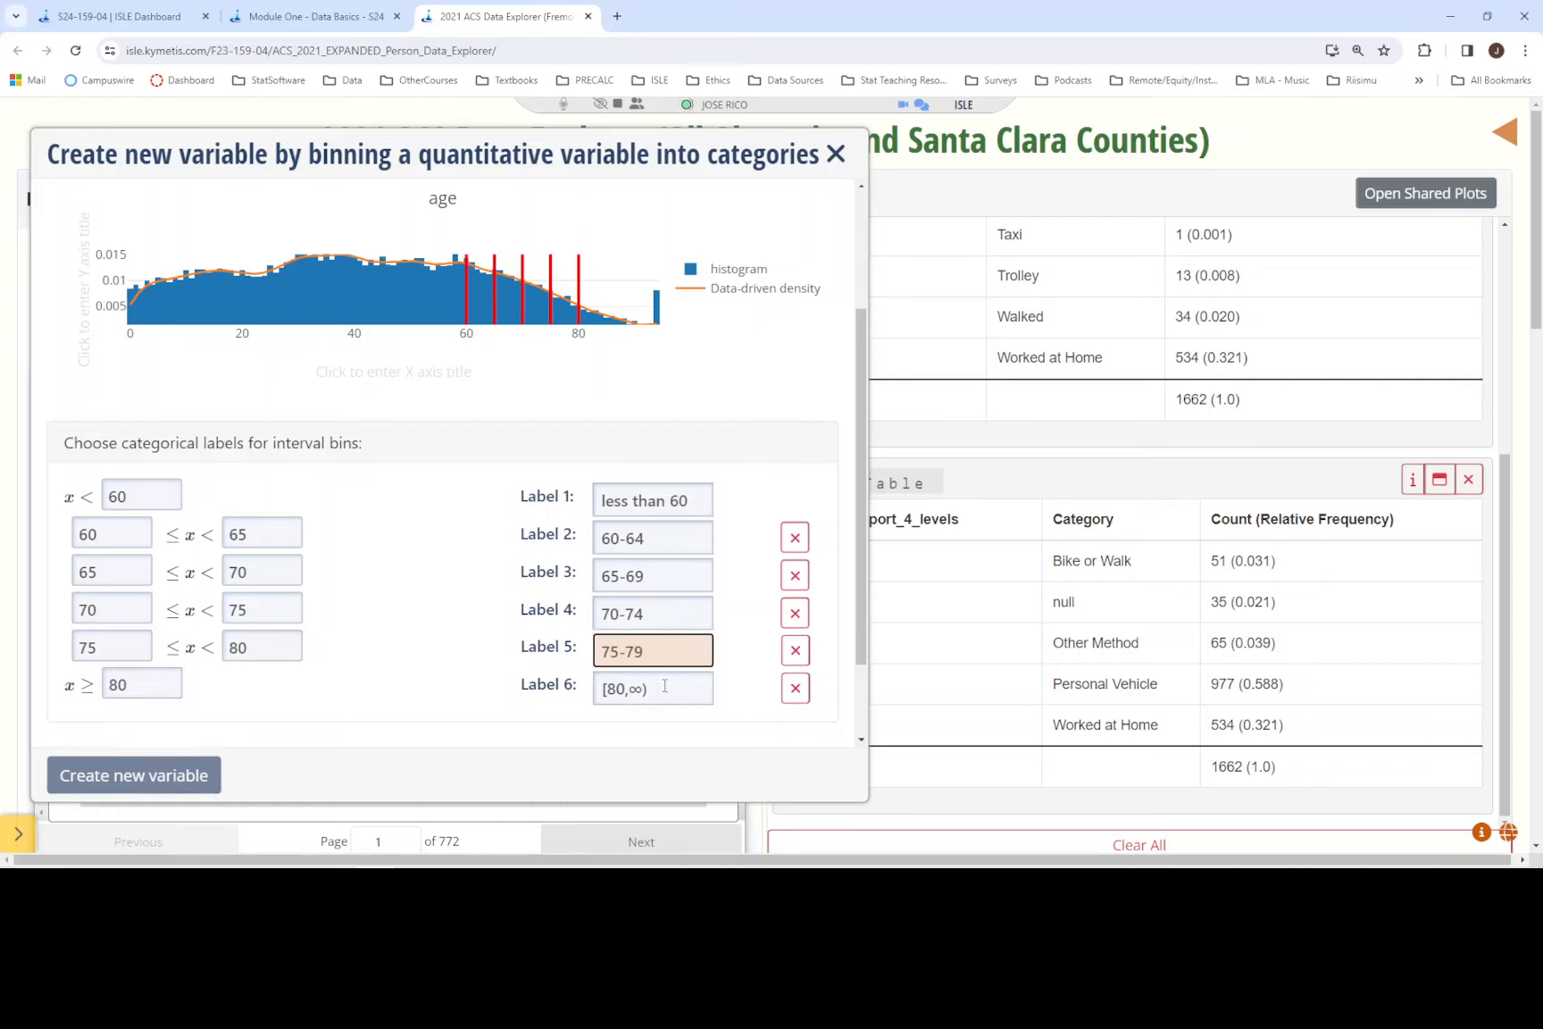
# - Label the sixth age bin "80 or older"
pyautogui.press('Tab')
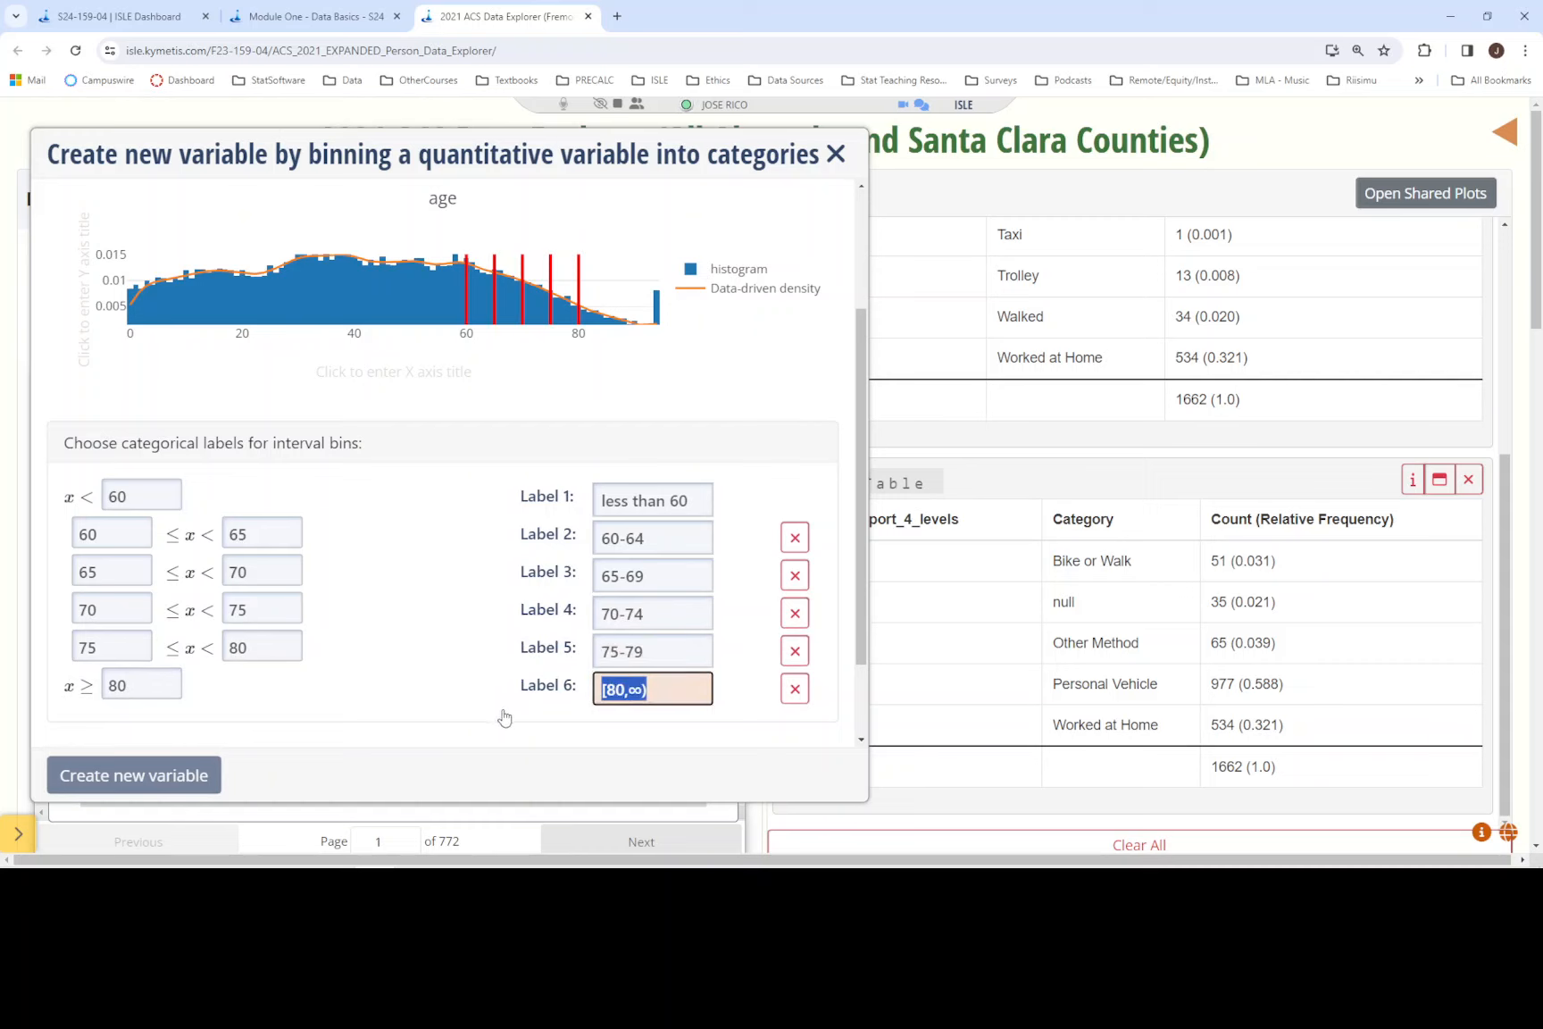
pyautogui.write('80 ')
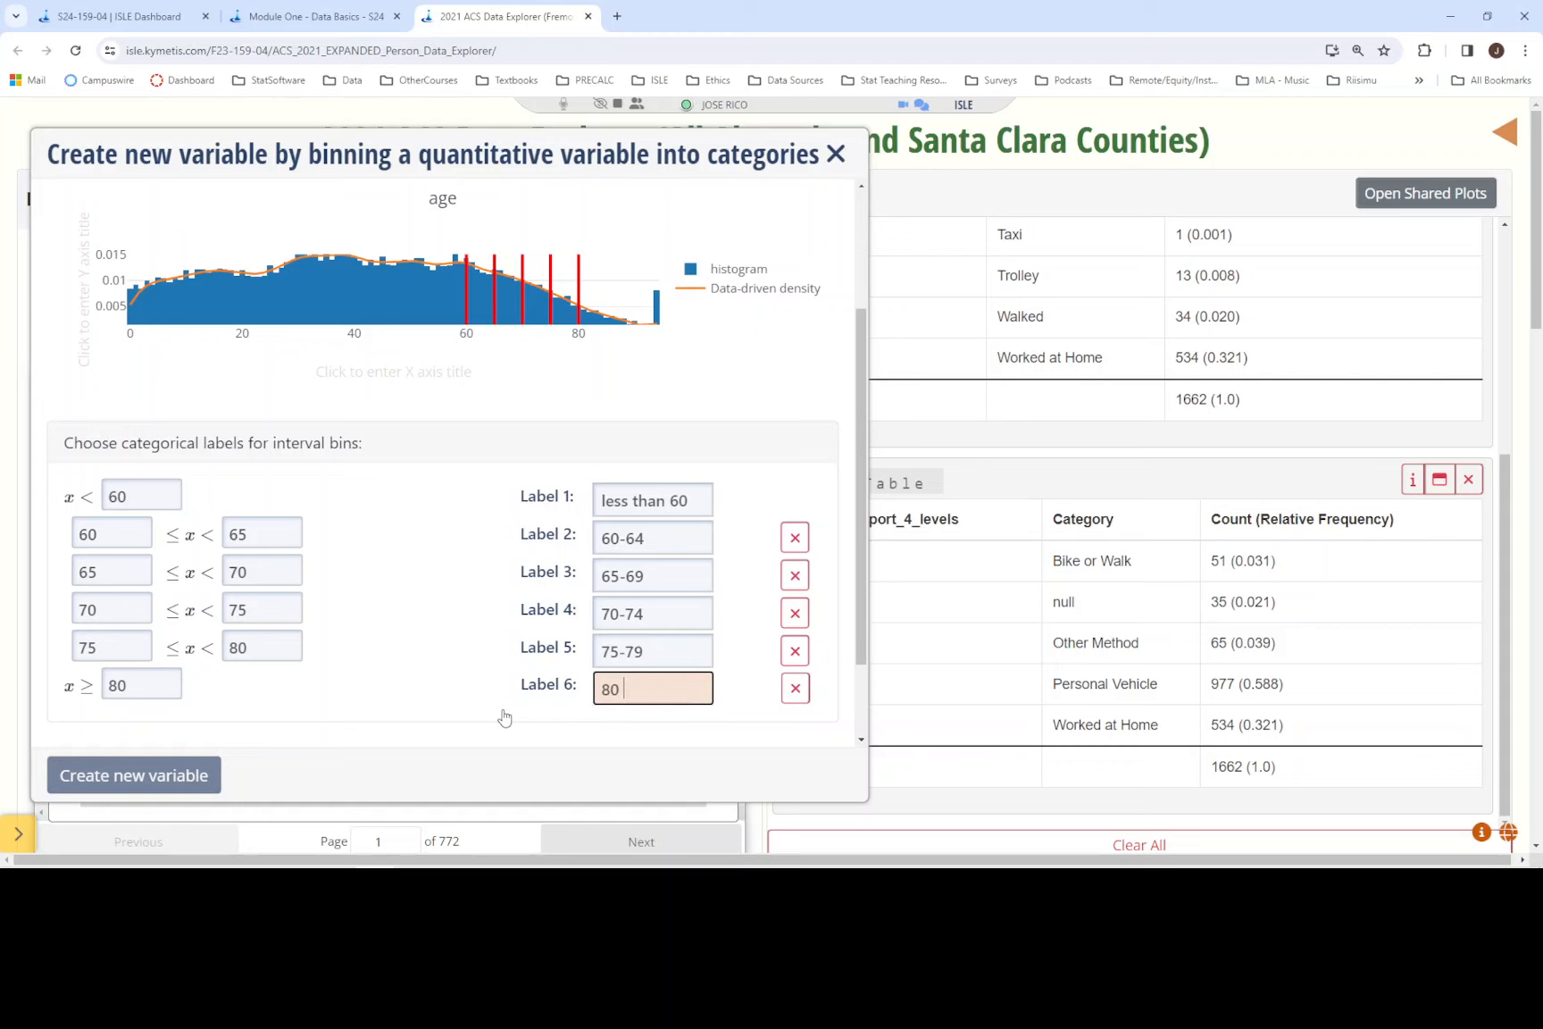
pyautogui.write('or older')
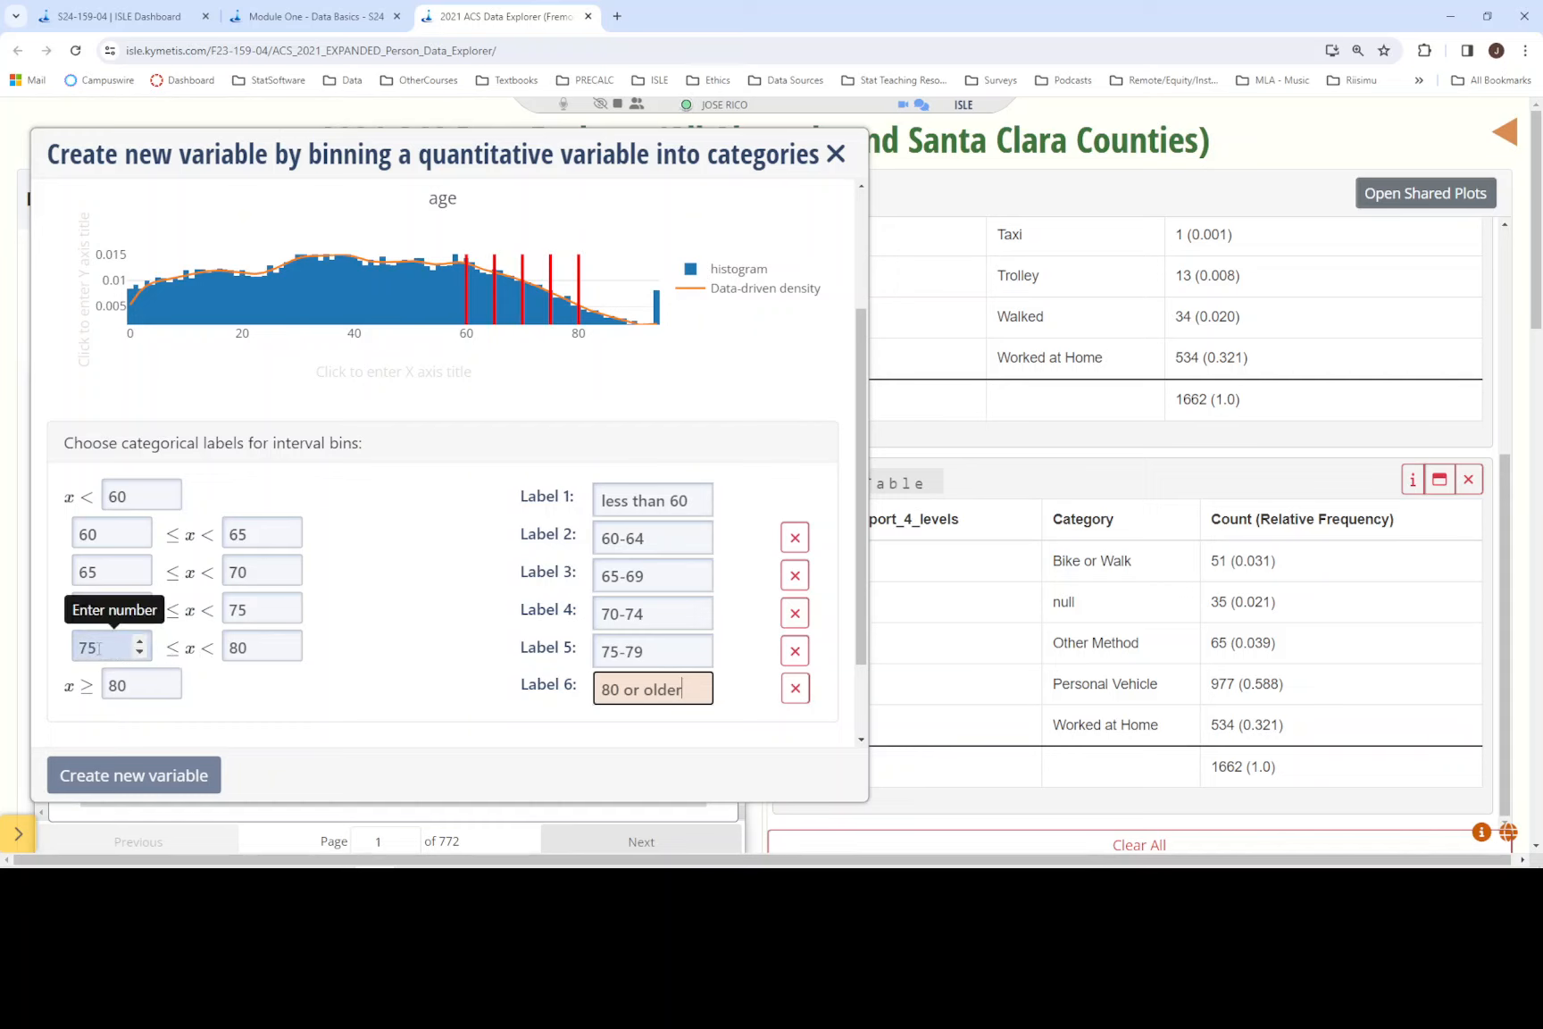
pyautogui.moveTo(93, 643); pyautogui.dragTo(87, 644)
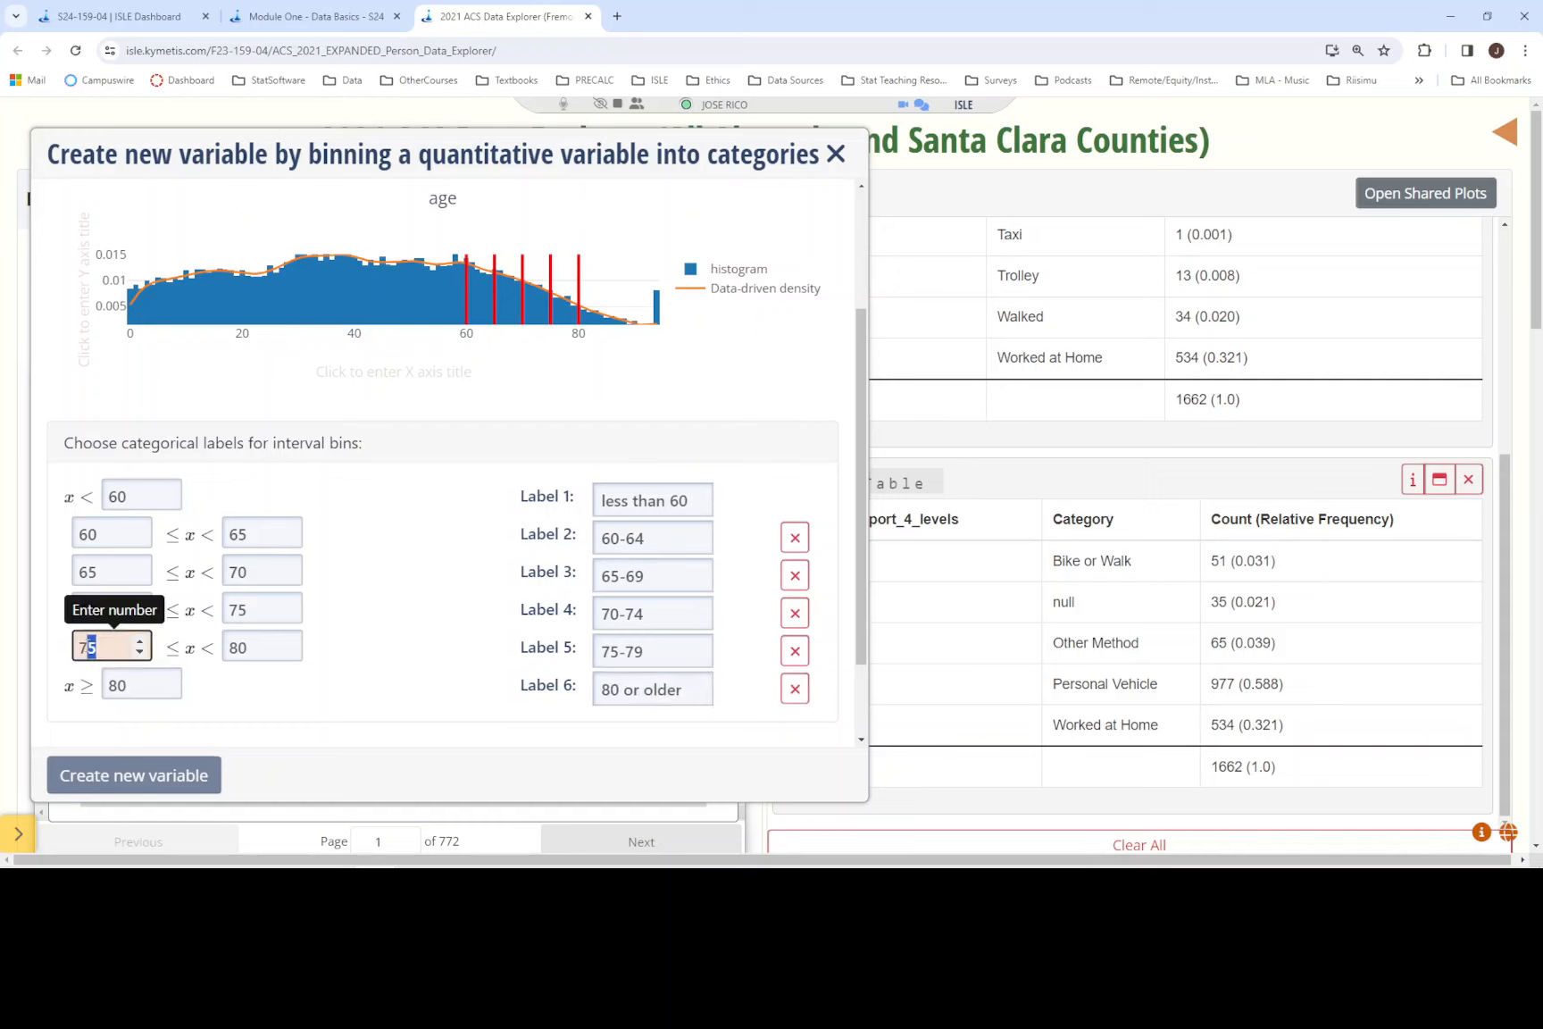
pyautogui.click(109, 646)
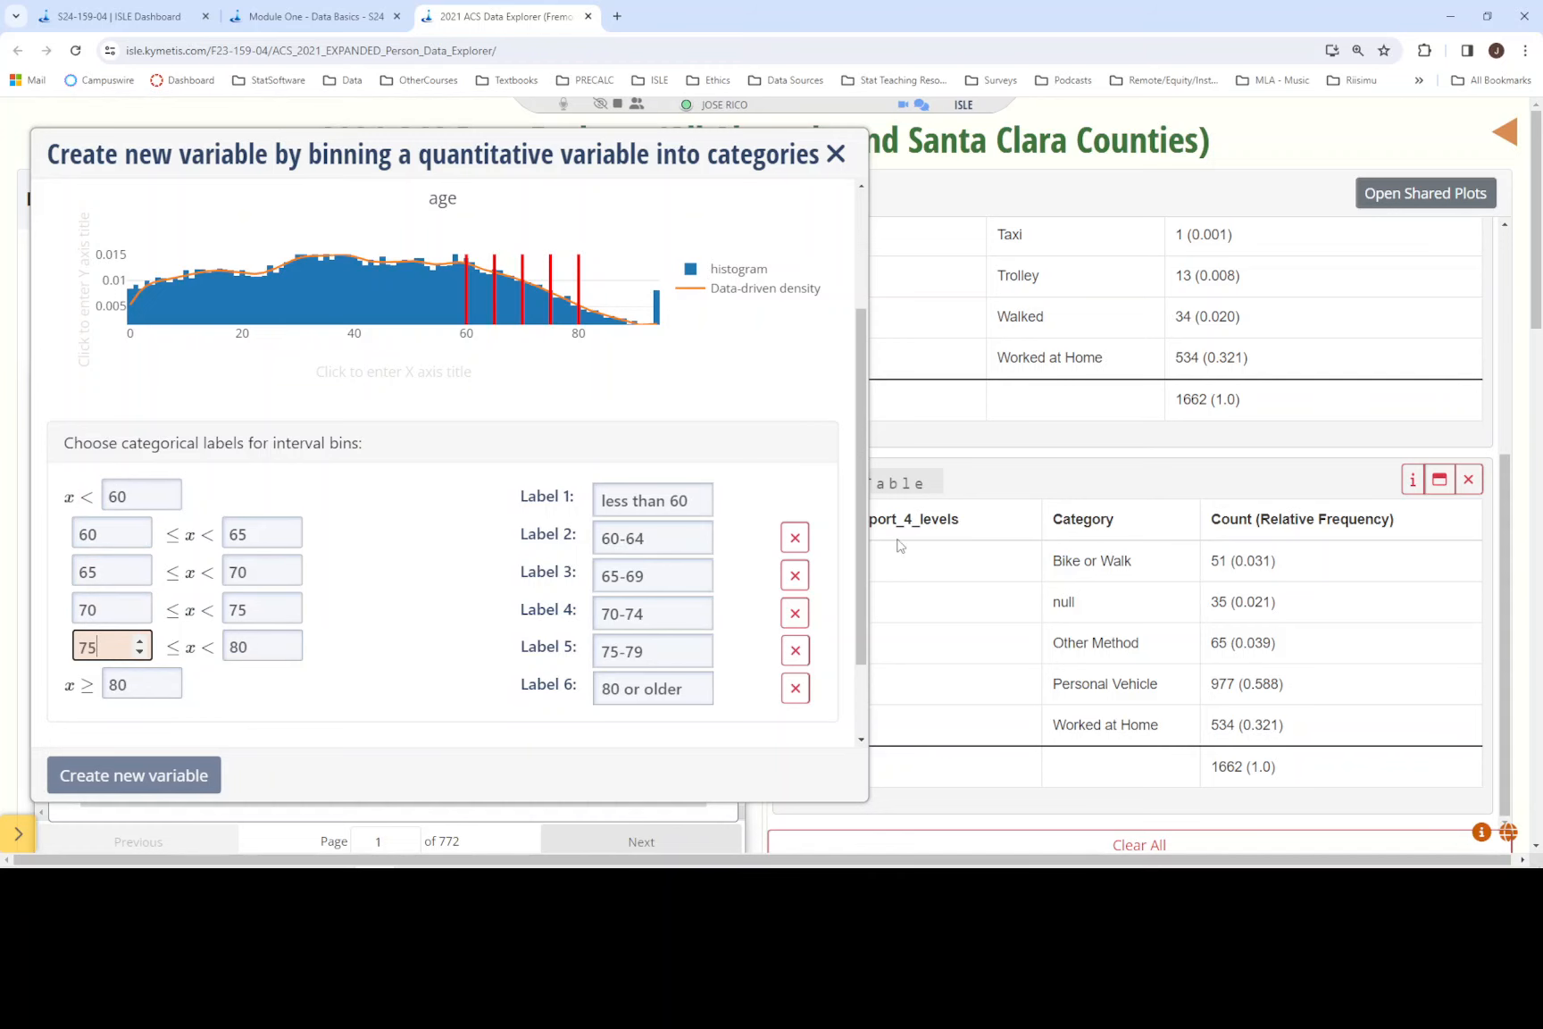
# - Name the new variable ages_60_65_70_75_80 and create it from the six age bins
pyautogui.moveTo(863, 566); pyautogui.dragTo(868, 672)
pyautogui.scroll(-5, 868, 676)
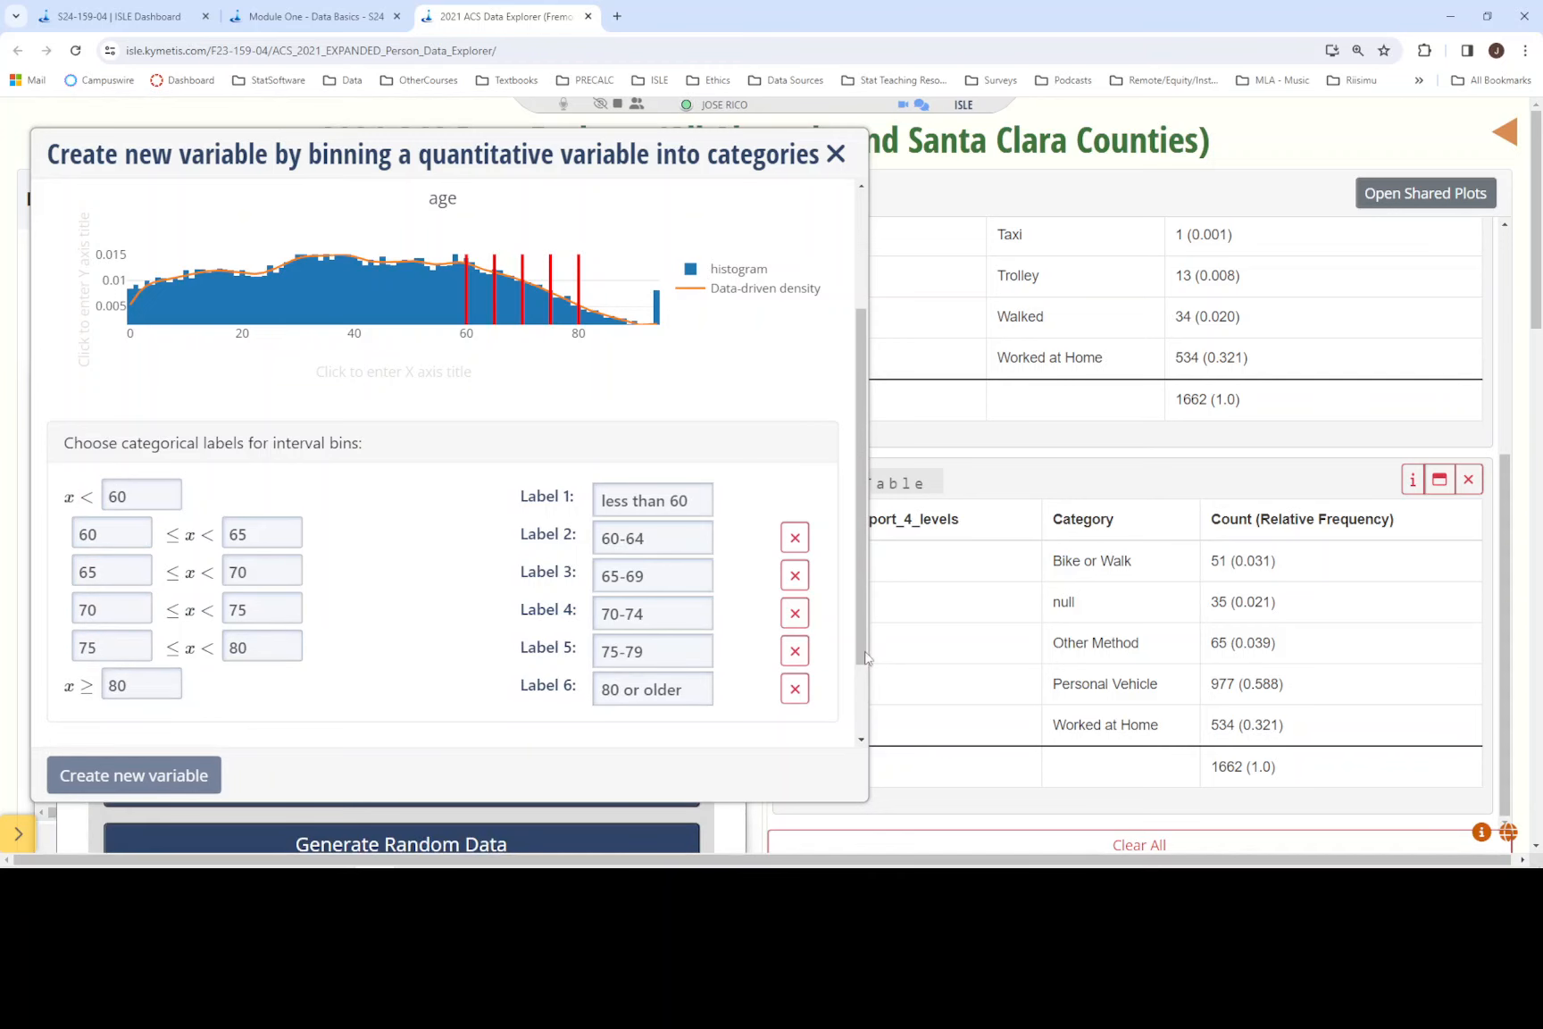
pyautogui.click(436, 690)
pyautogui.write('ages')
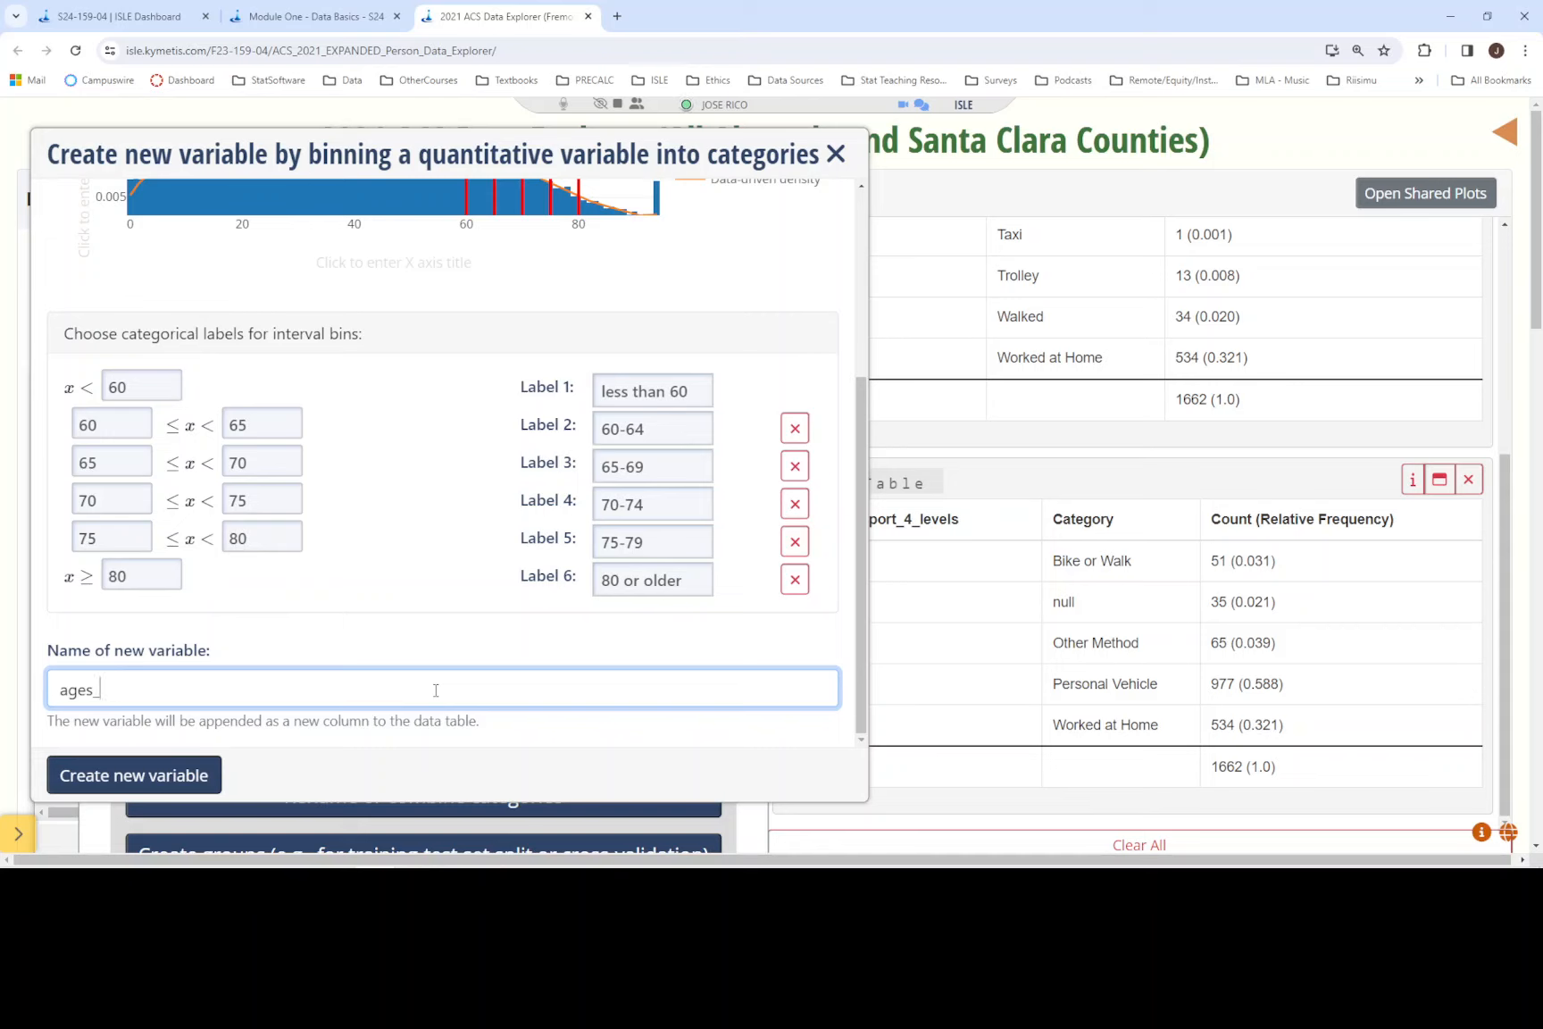
pyautogui.write('_60_65_70_75_80')
pyautogui.click(865, 636)
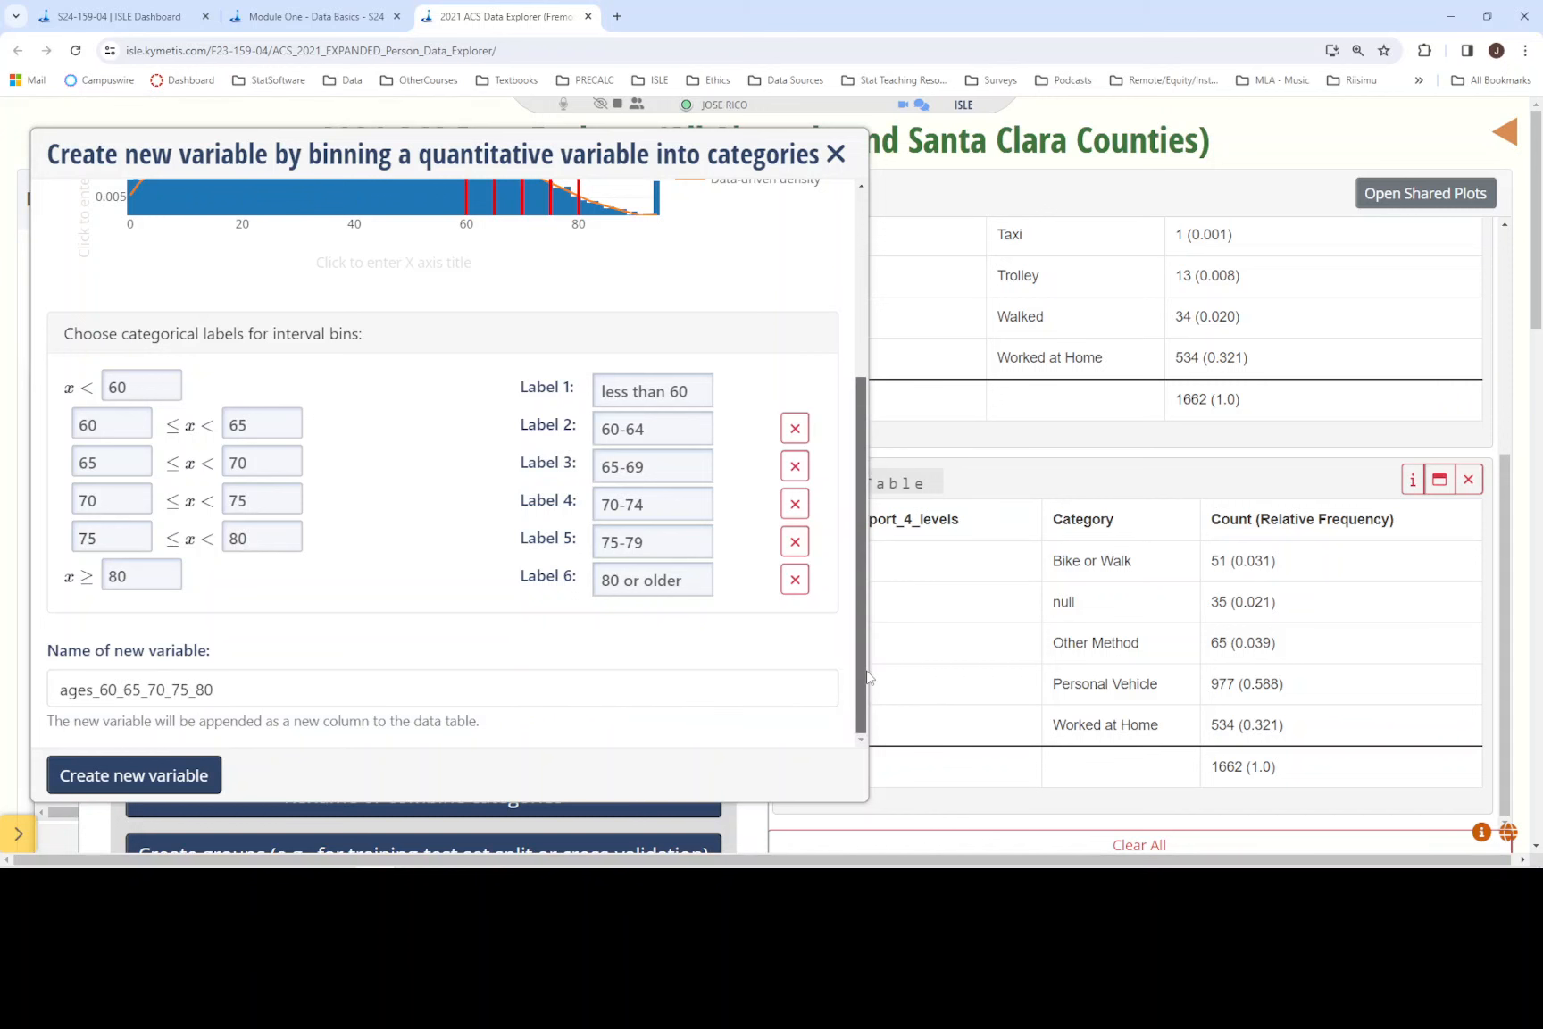
pyautogui.moveTo(867, 672); pyautogui.dragTo(864, 676)
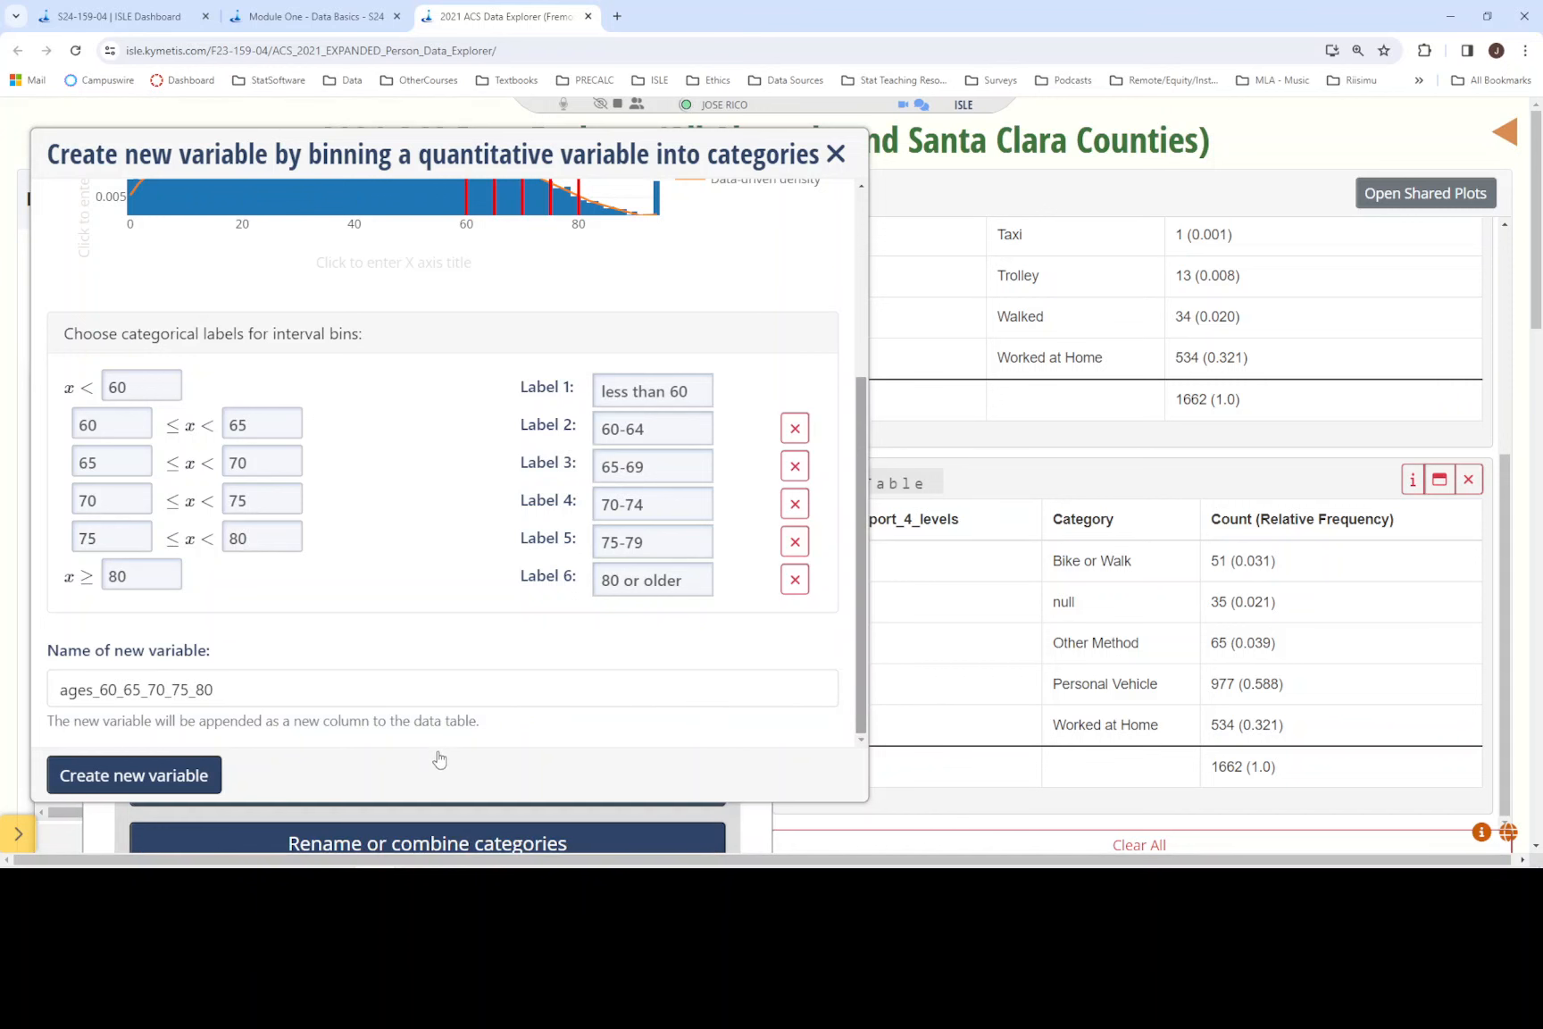
pyautogui.click(152, 783)
# - Consult the Module One instructions and generate a frequency table of ages_60_65_70_75_80 with counts and relative frequencies
pyautogui.moveTo(468, 584); pyautogui.dragTo(486, 126)
pyautogui.click(314, 16)
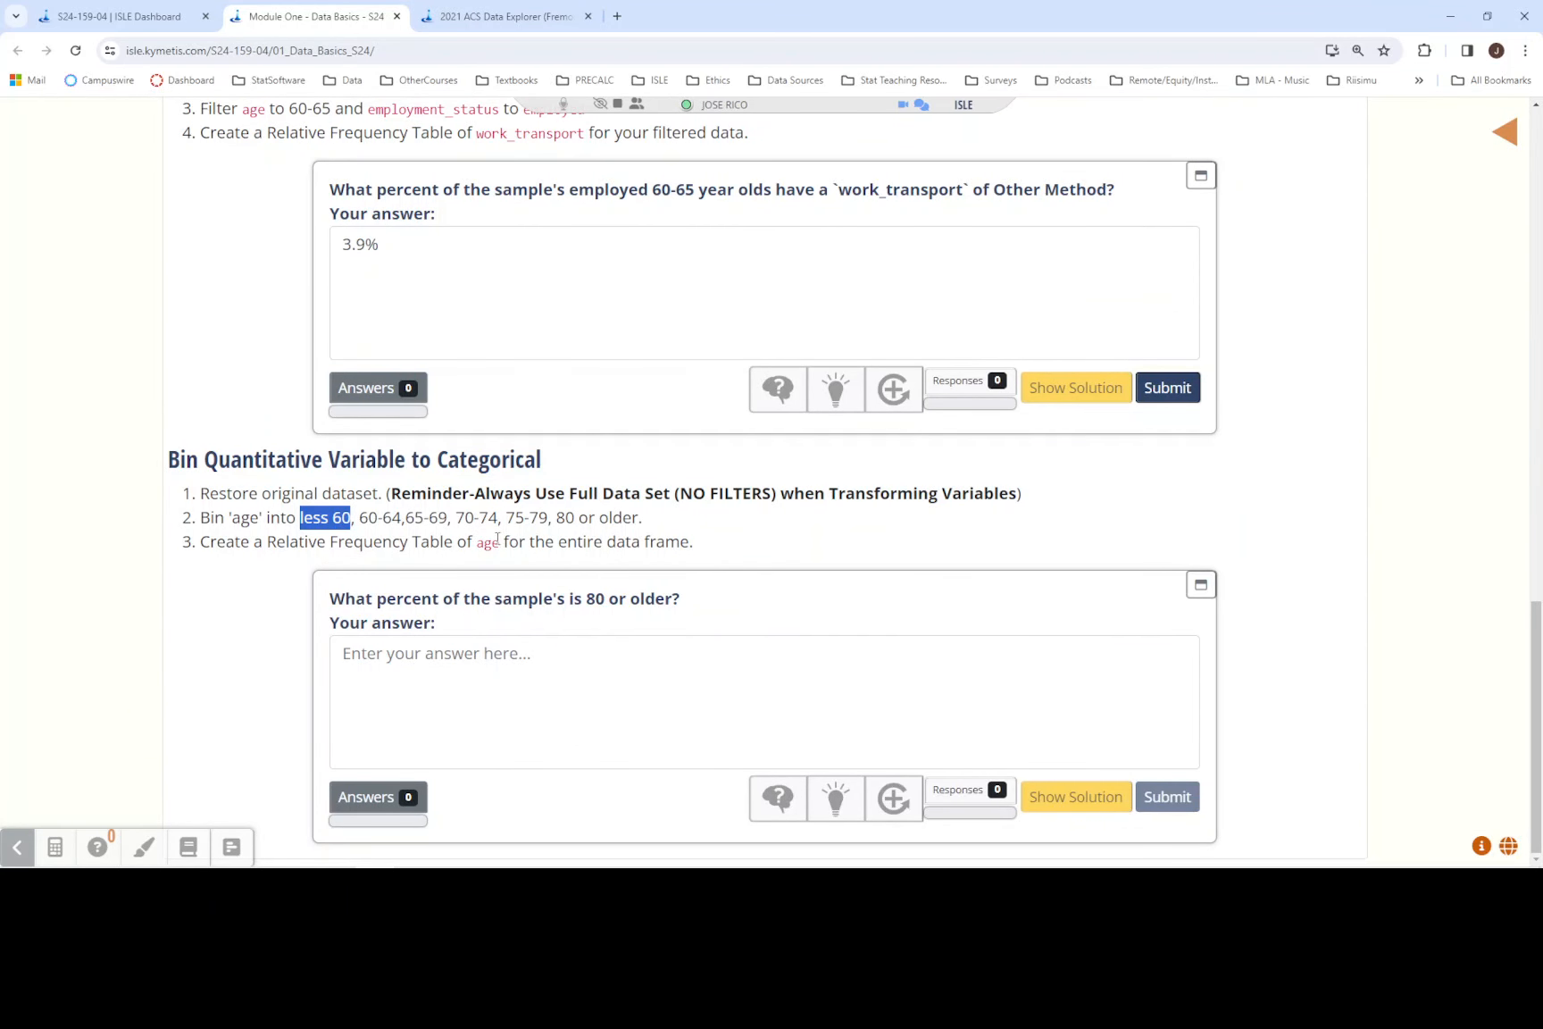
pyautogui.click(503, 12)
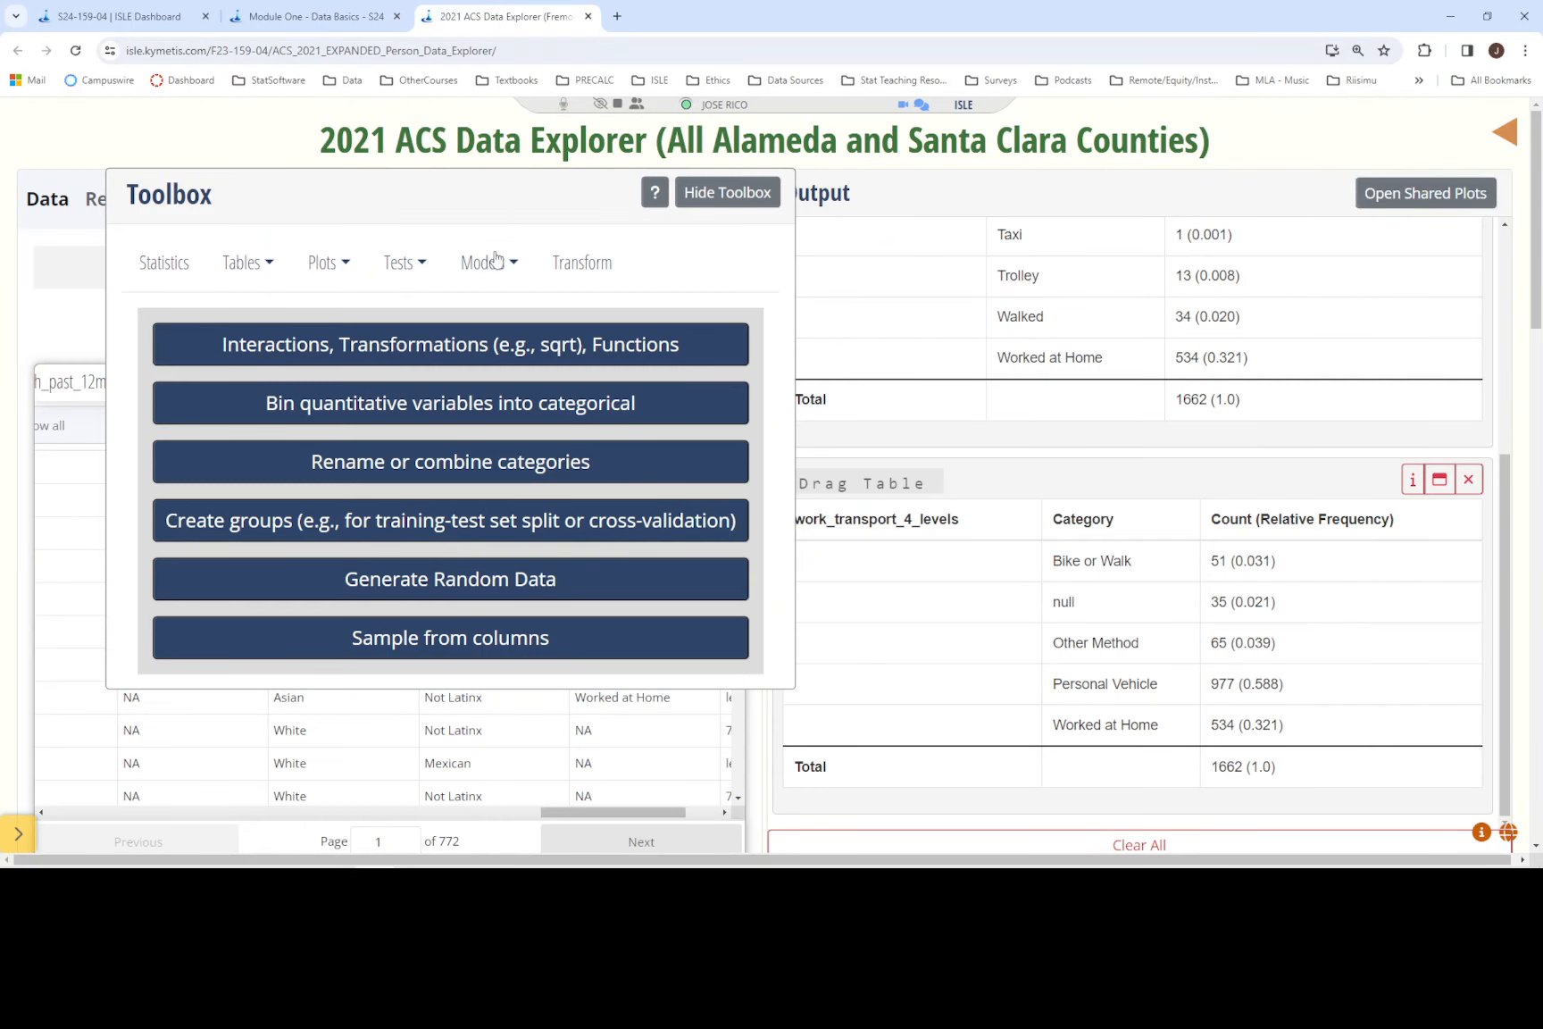
pyautogui.click(255, 272)
pyautogui.click(263, 307)
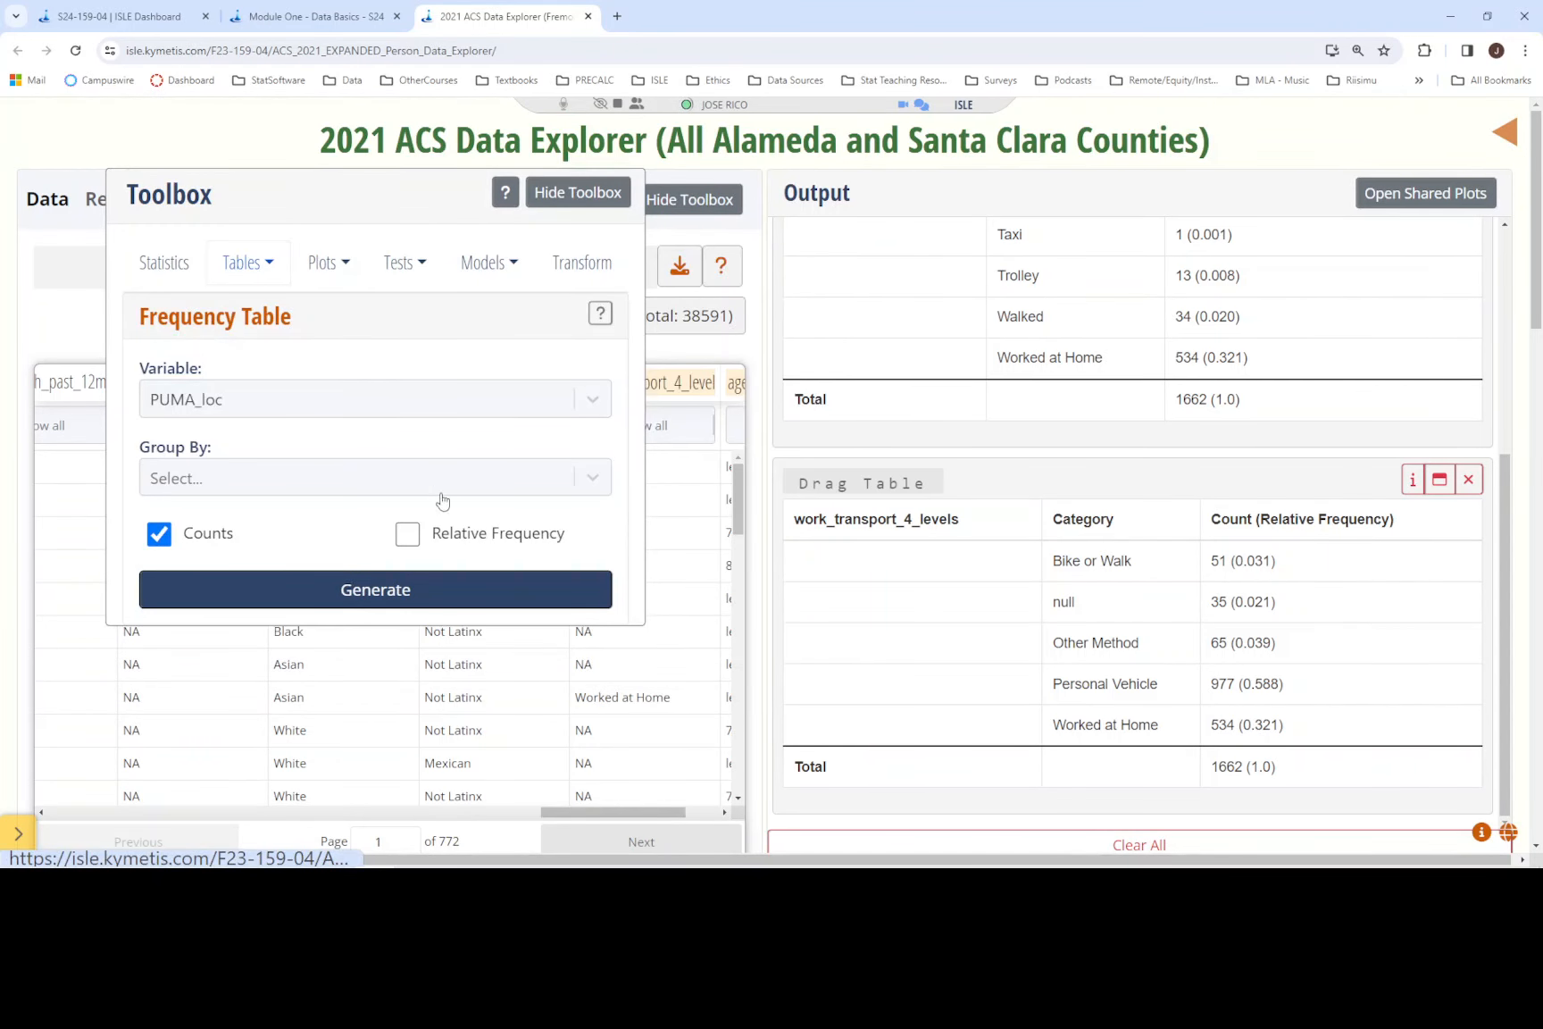
pyautogui.click(407, 534)
pyautogui.click(269, 406)
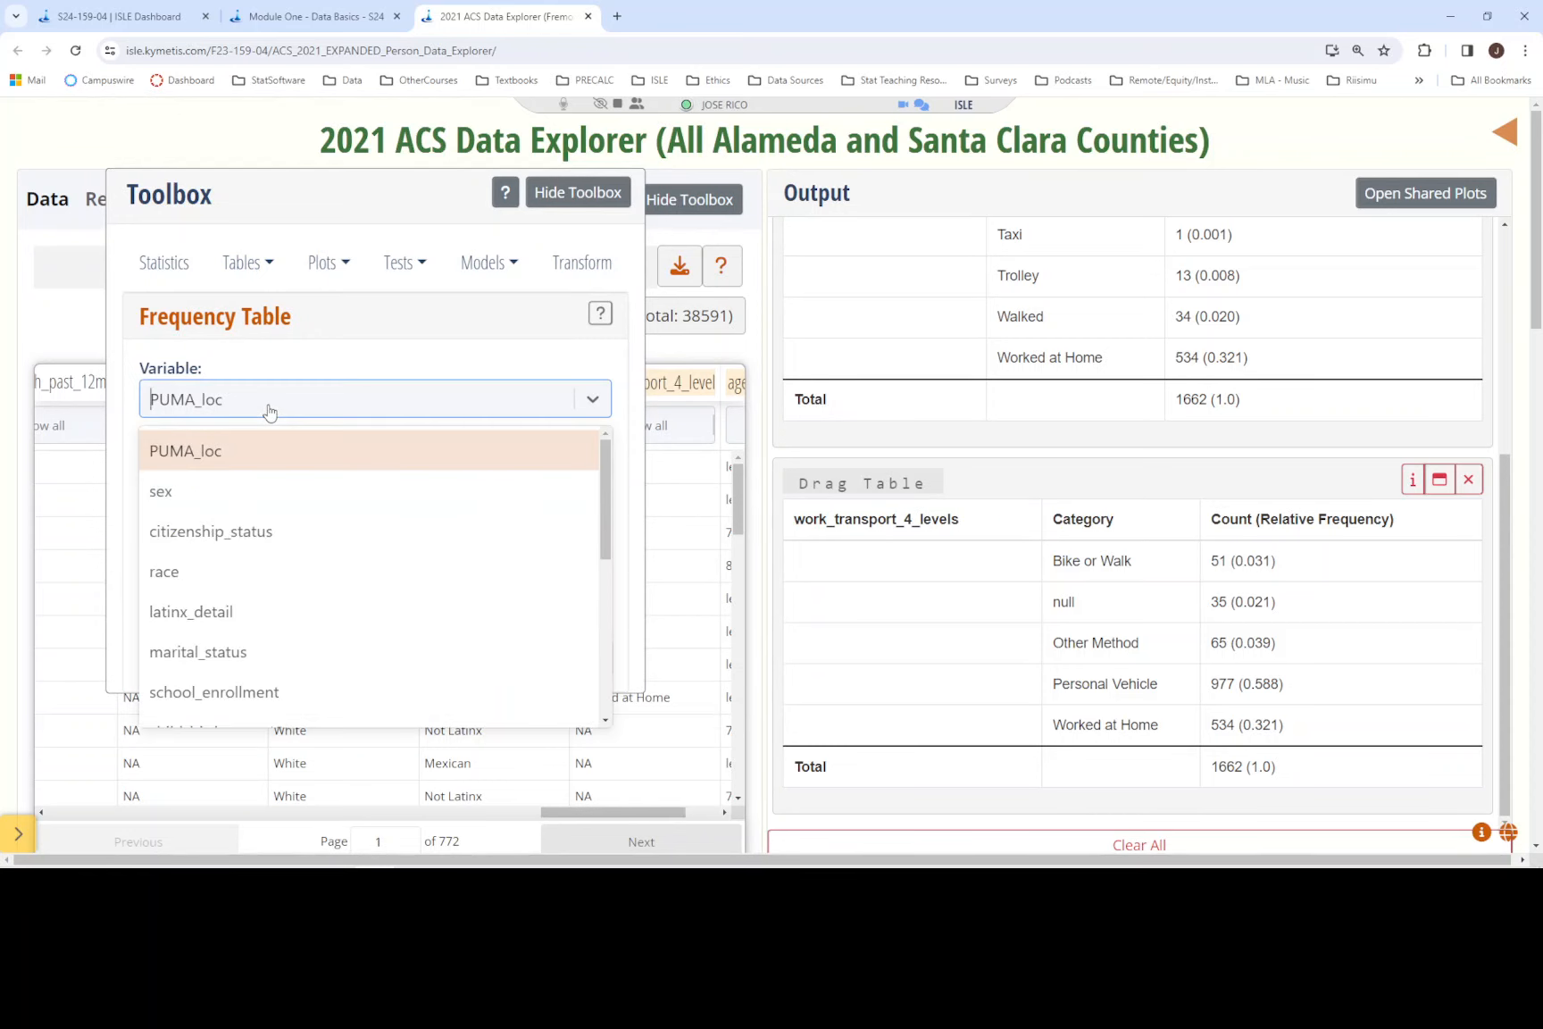
pyautogui.write('age')
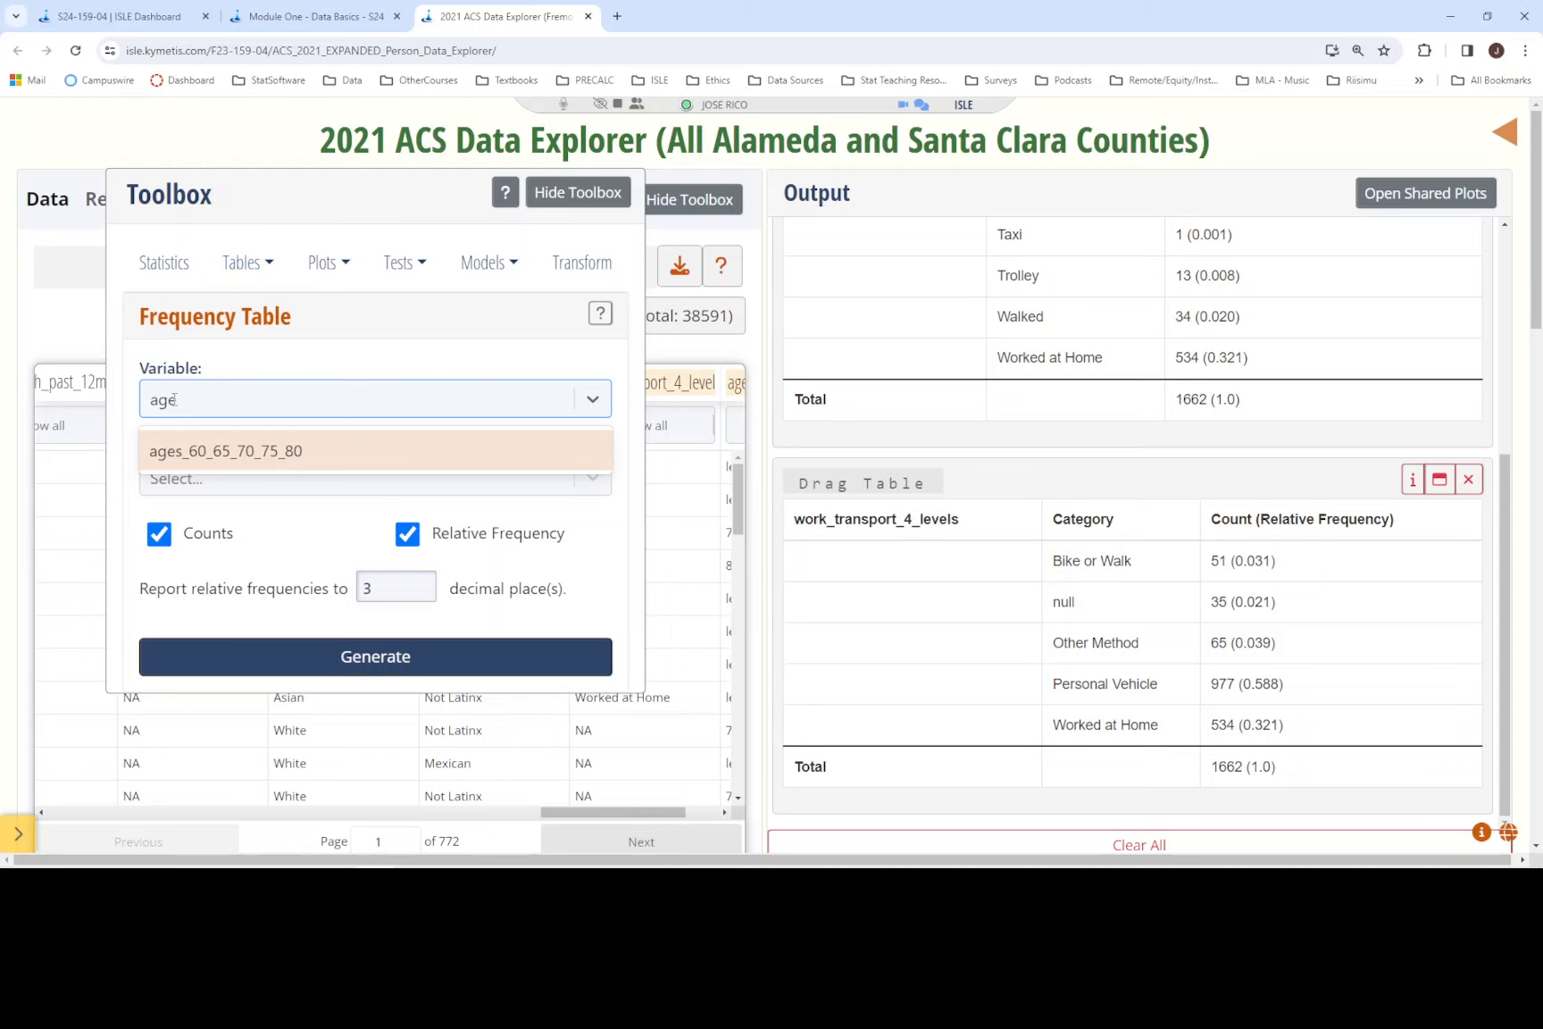
pyautogui.click(282, 460)
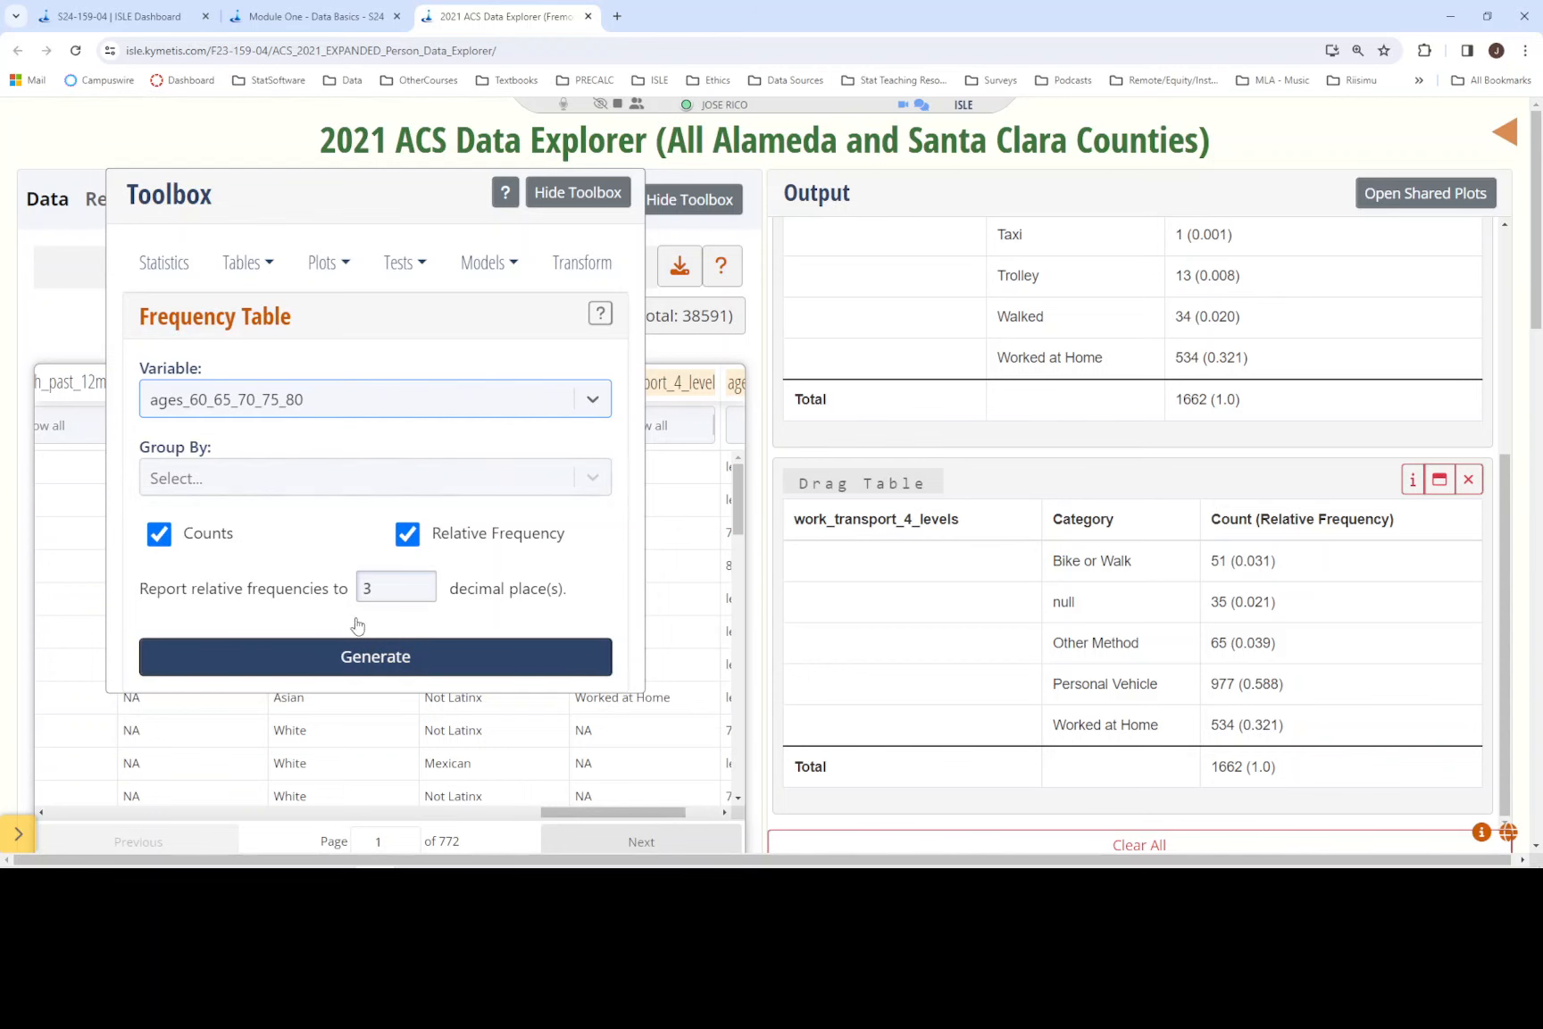
pyautogui.click(375, 664)
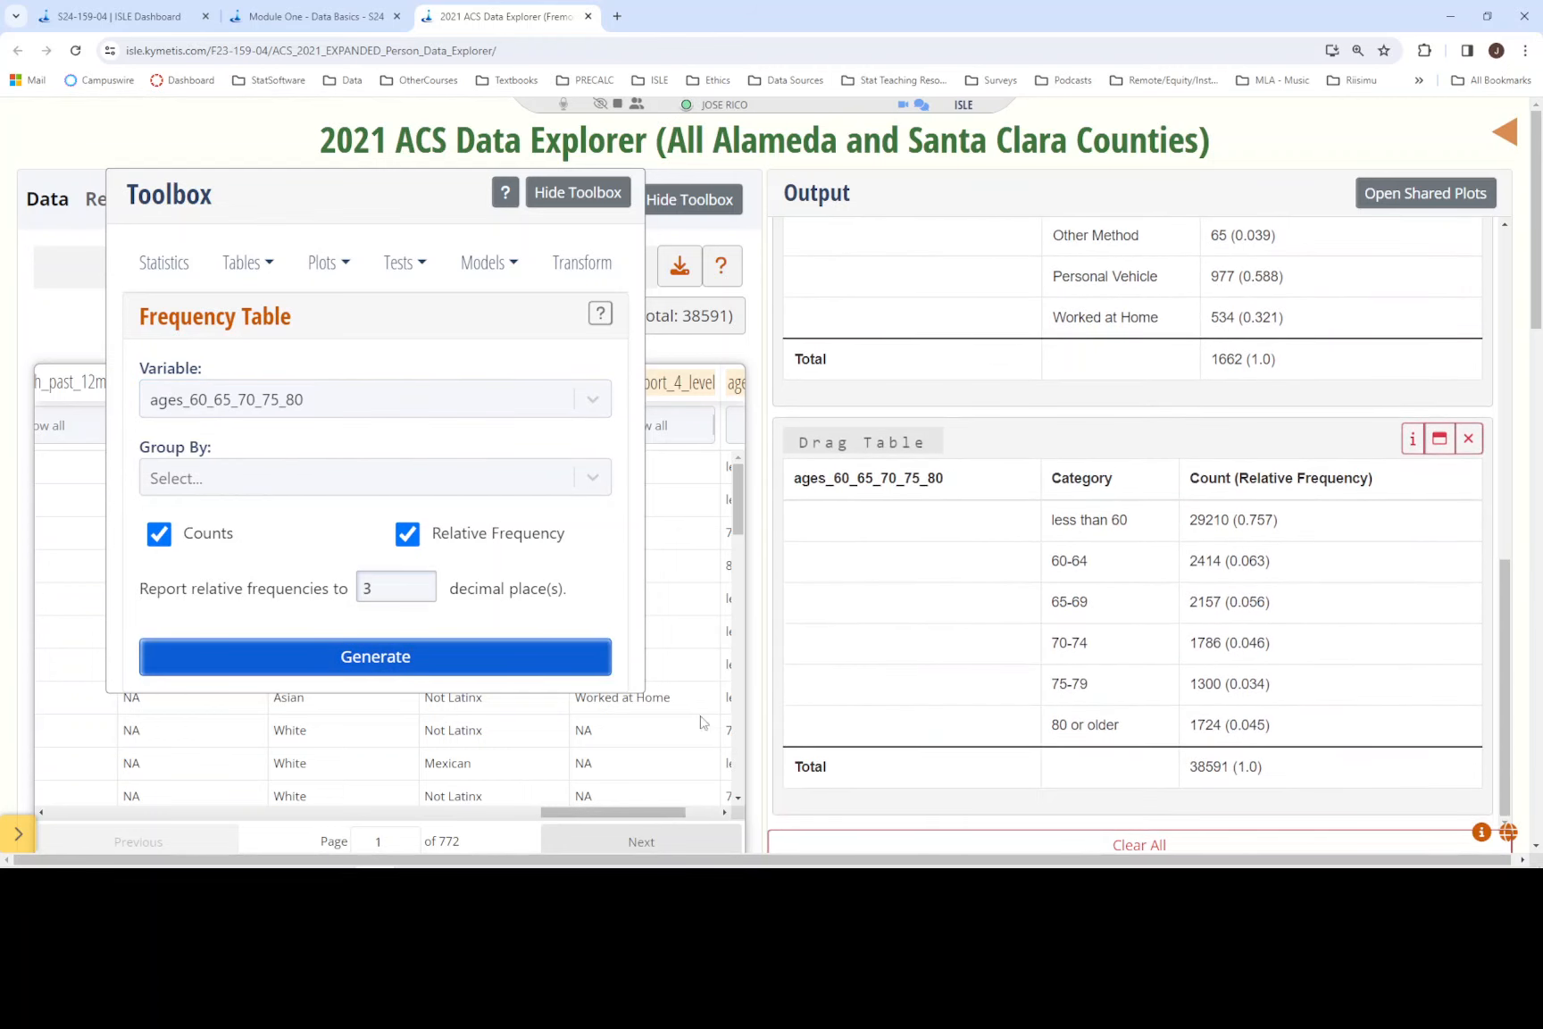
# - Read the "80 or older" row of the age table and enter 4.5% as the answer to the Module One question about that group
pyautogui.moveTo(1282, 725); pyautogui.dragTo(1021, 728)
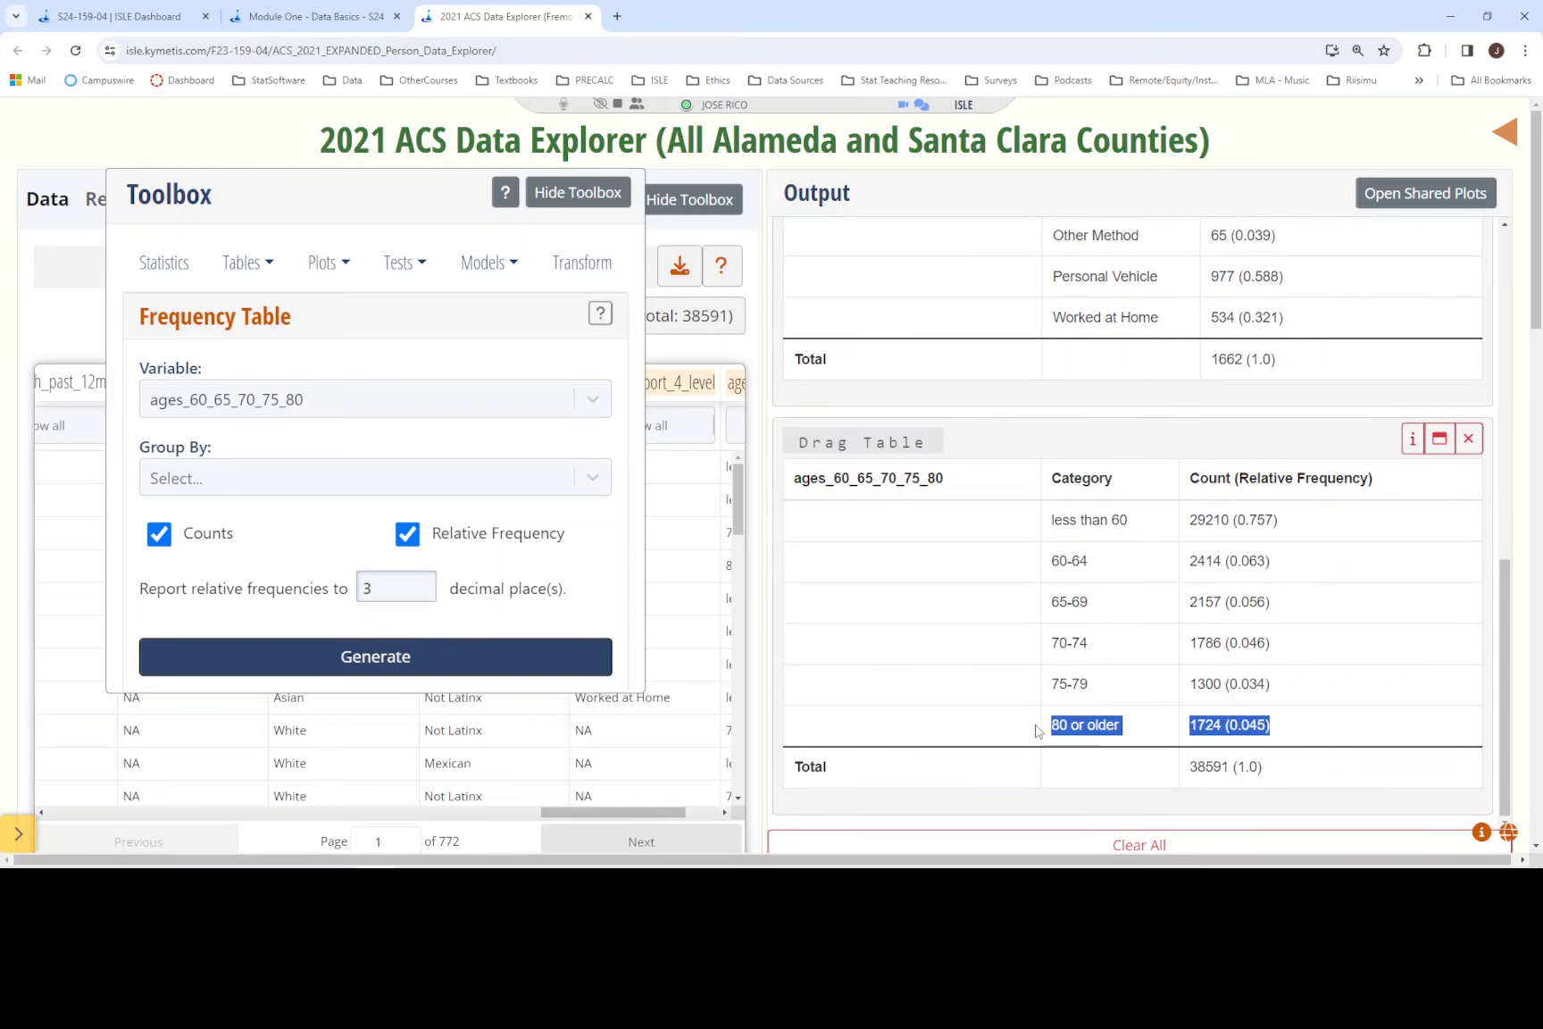
pyautogui.click(1281, 732)
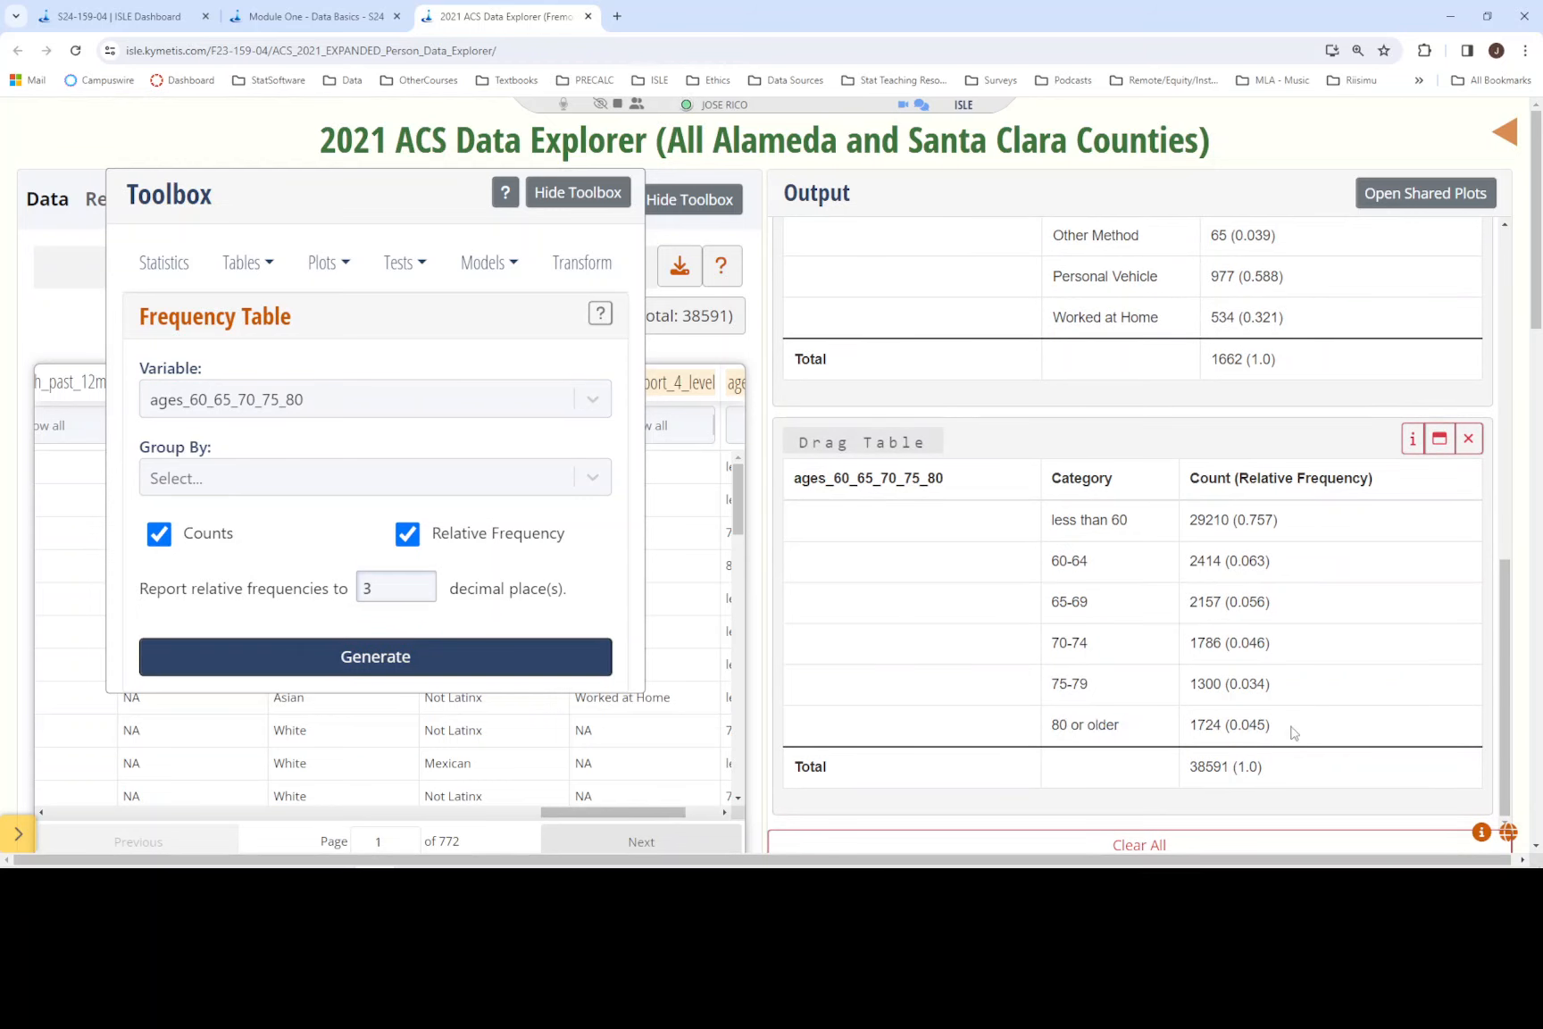
pyautogui.moveTo(1269, 728); pyautogui.dragTo(1050, 725)
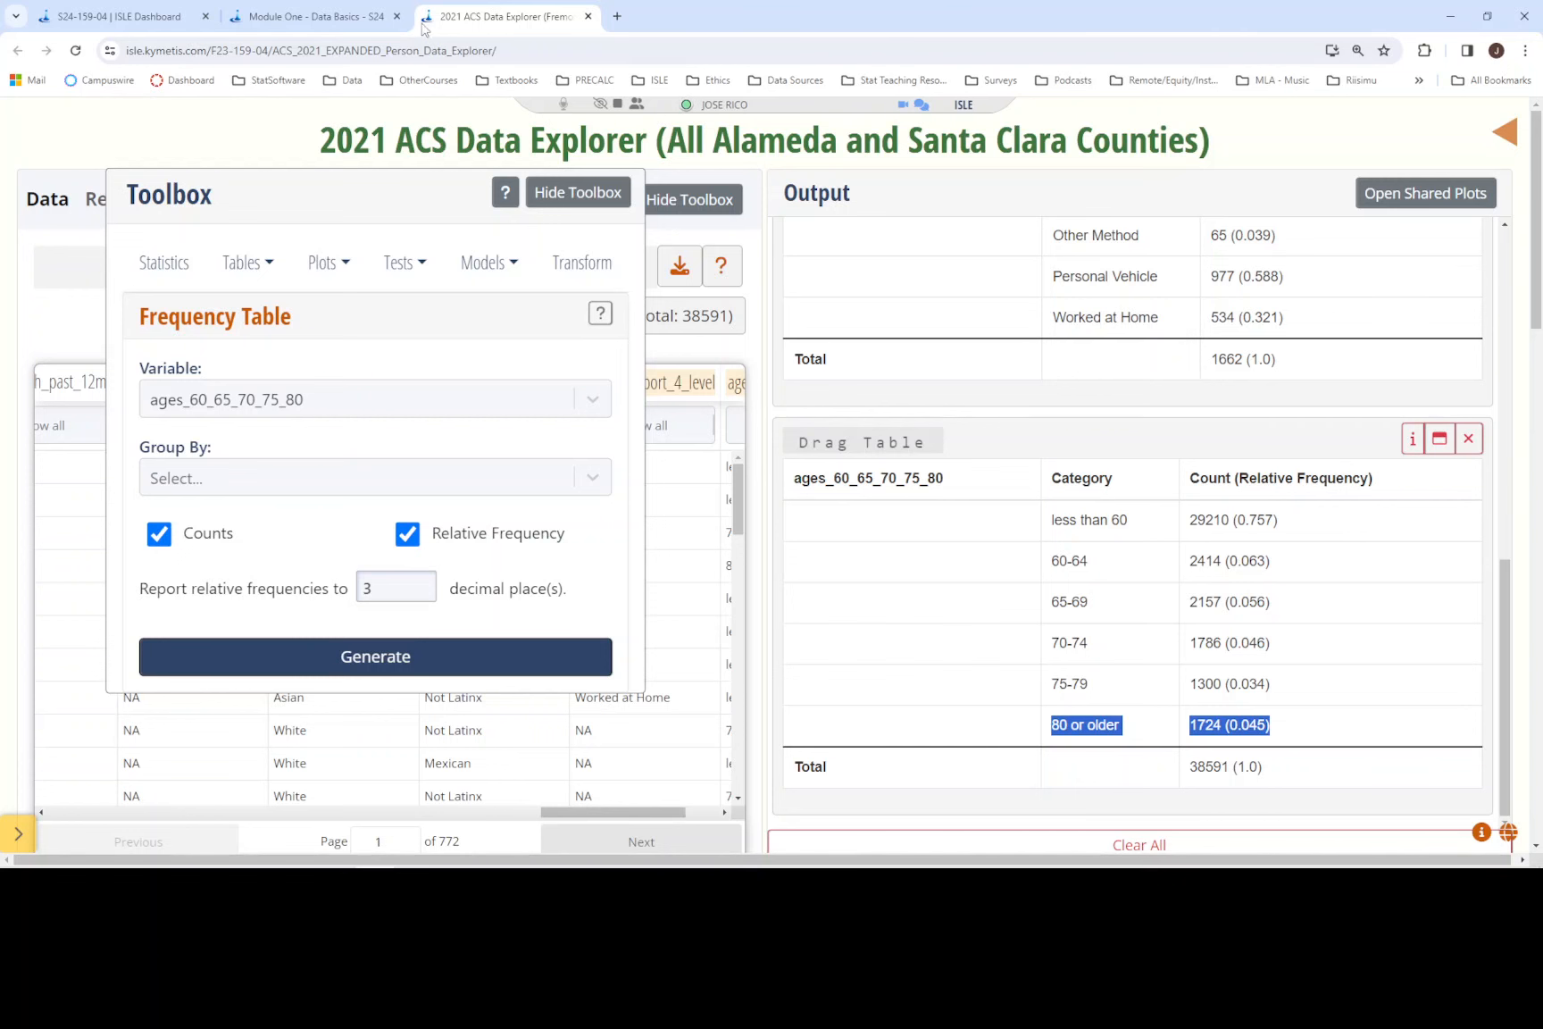
pyautogui.click(317, 16)
pyautogui.click(388, 651)
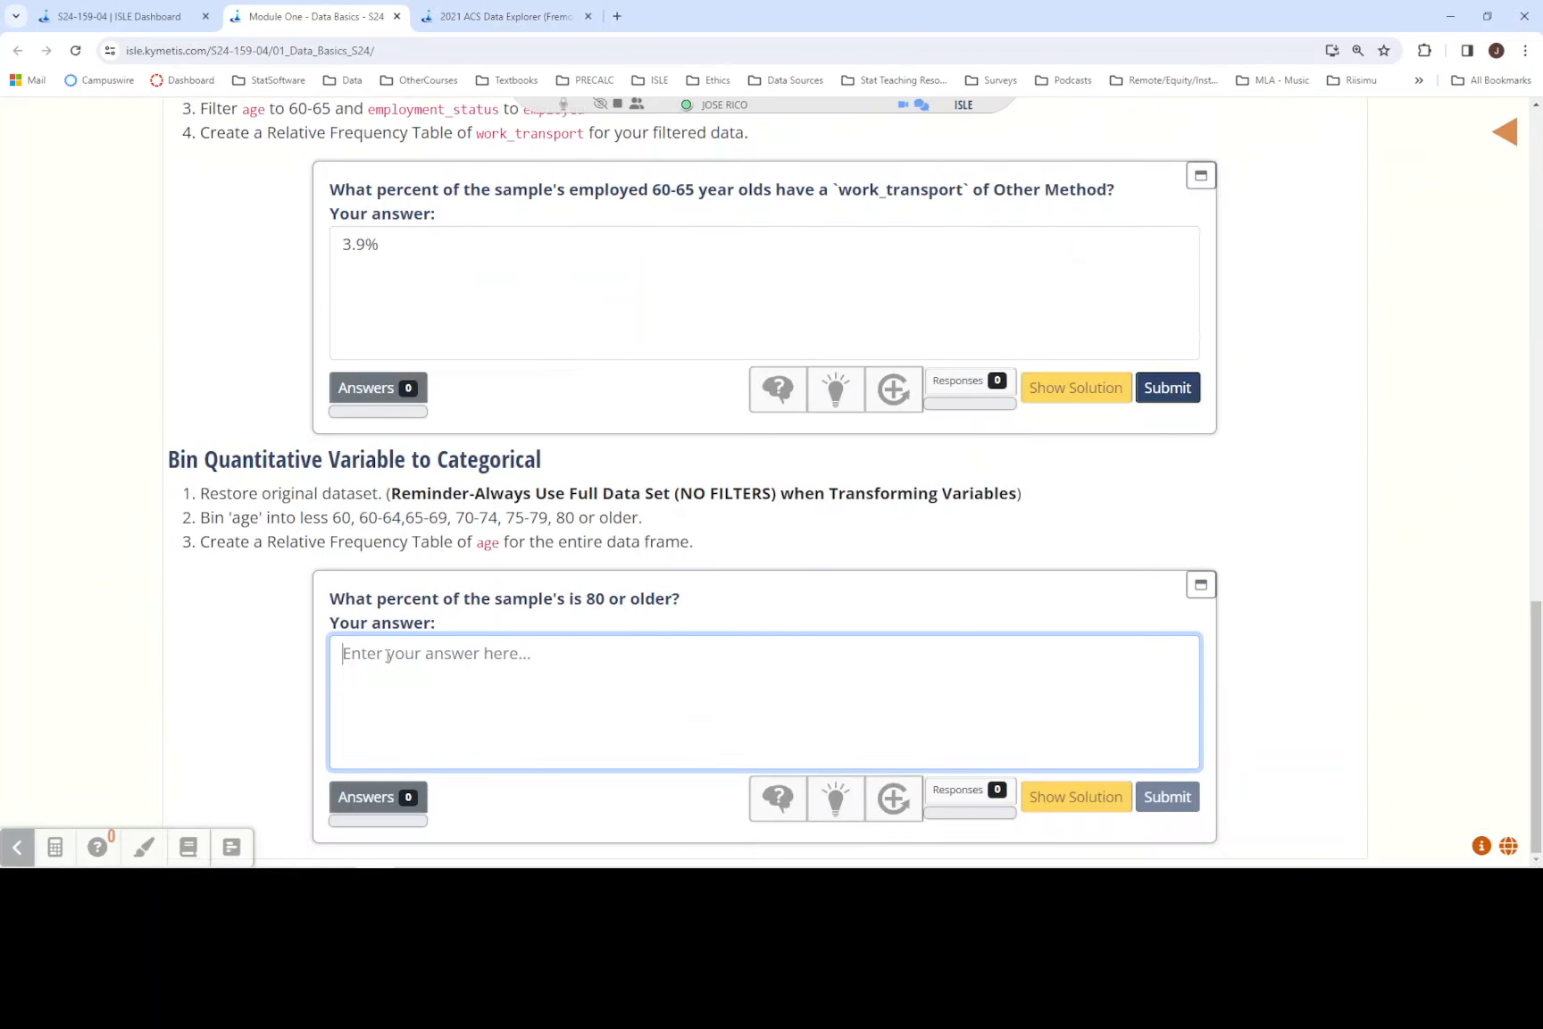
pyautogui.write('4,.5')
pyautogui.press('BackSpace')
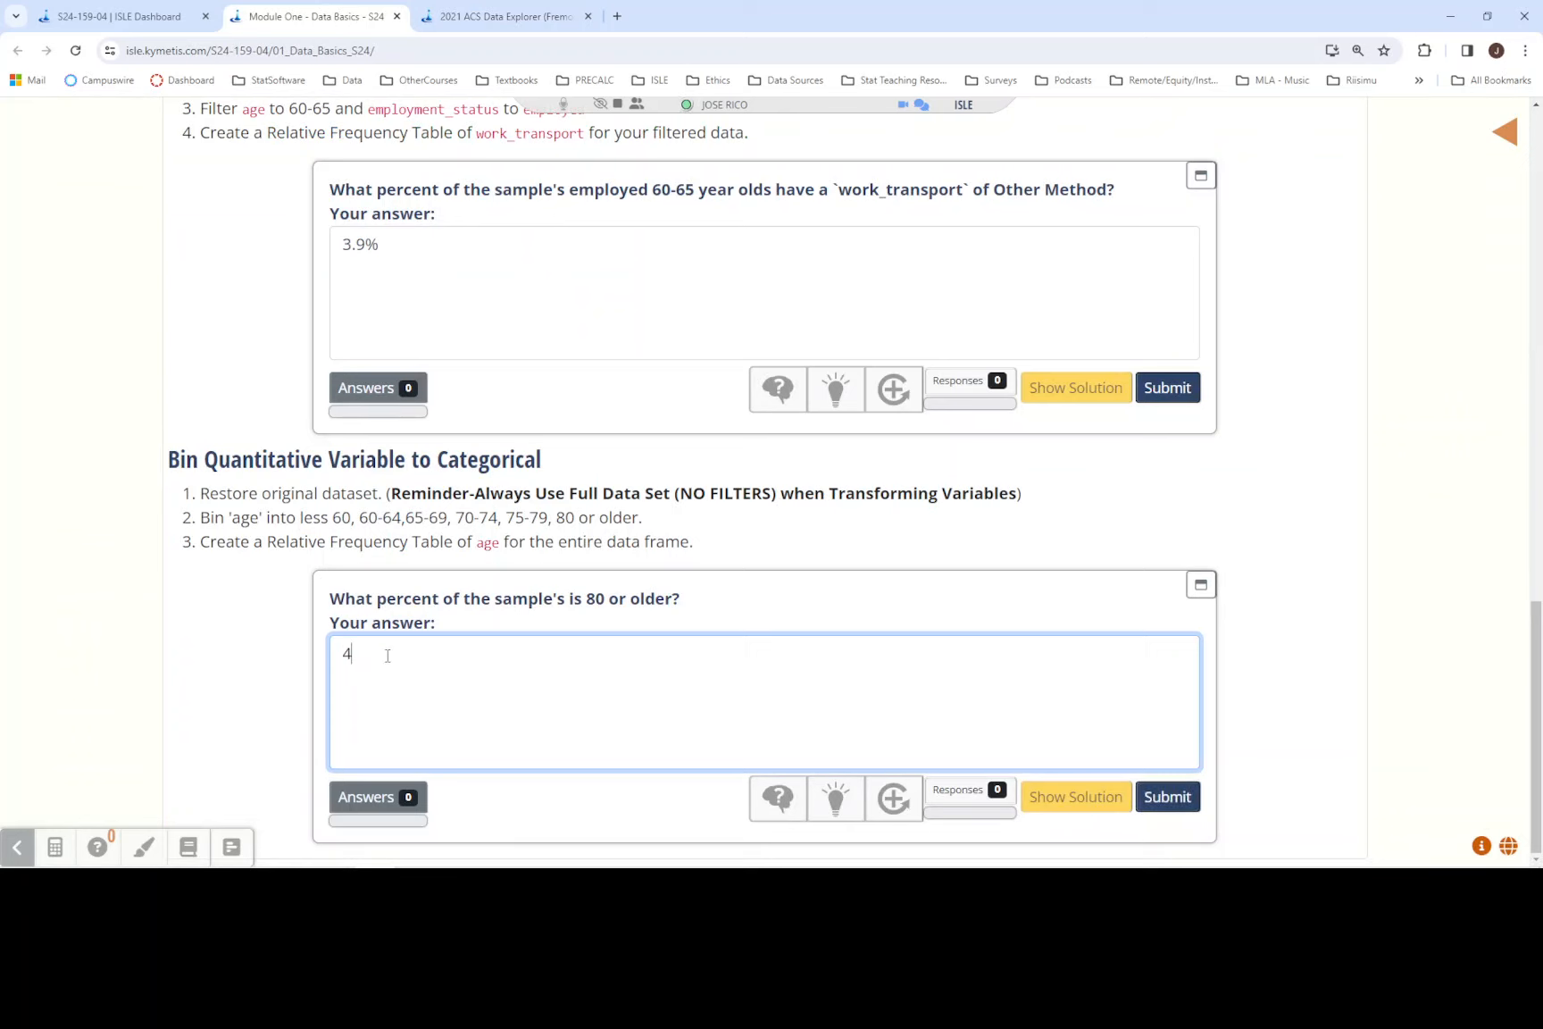
pyautogui.write('.5%')
pyautogui.moveTo(1537, 702); pyautogui.dragTo(1542, 787)
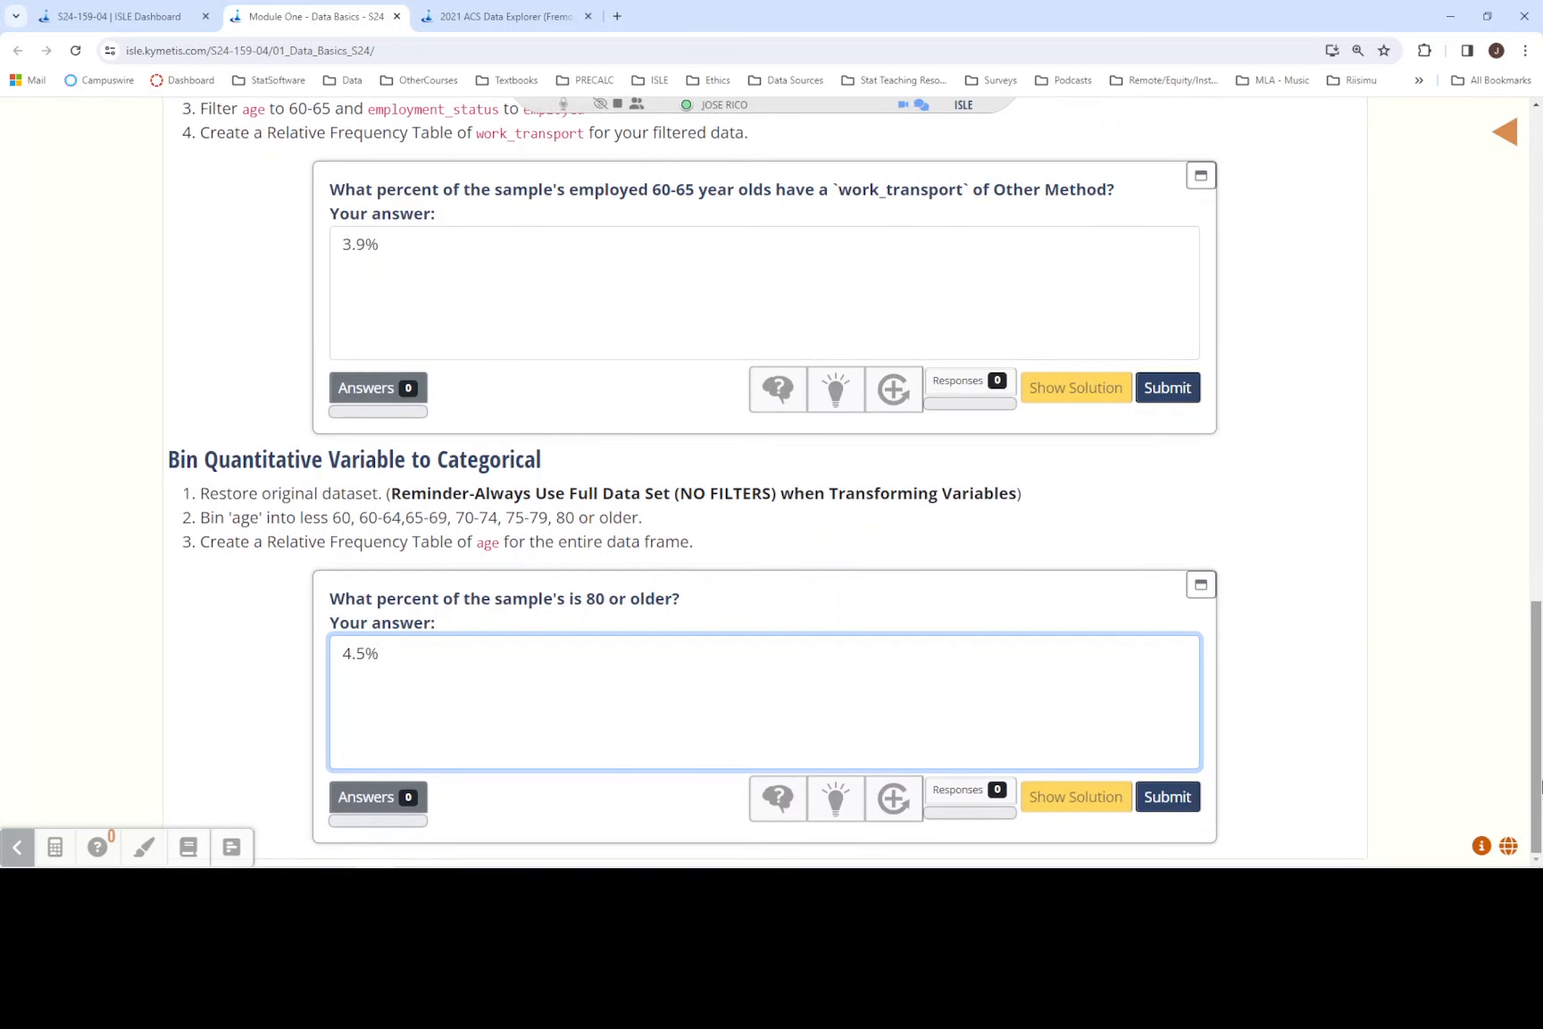